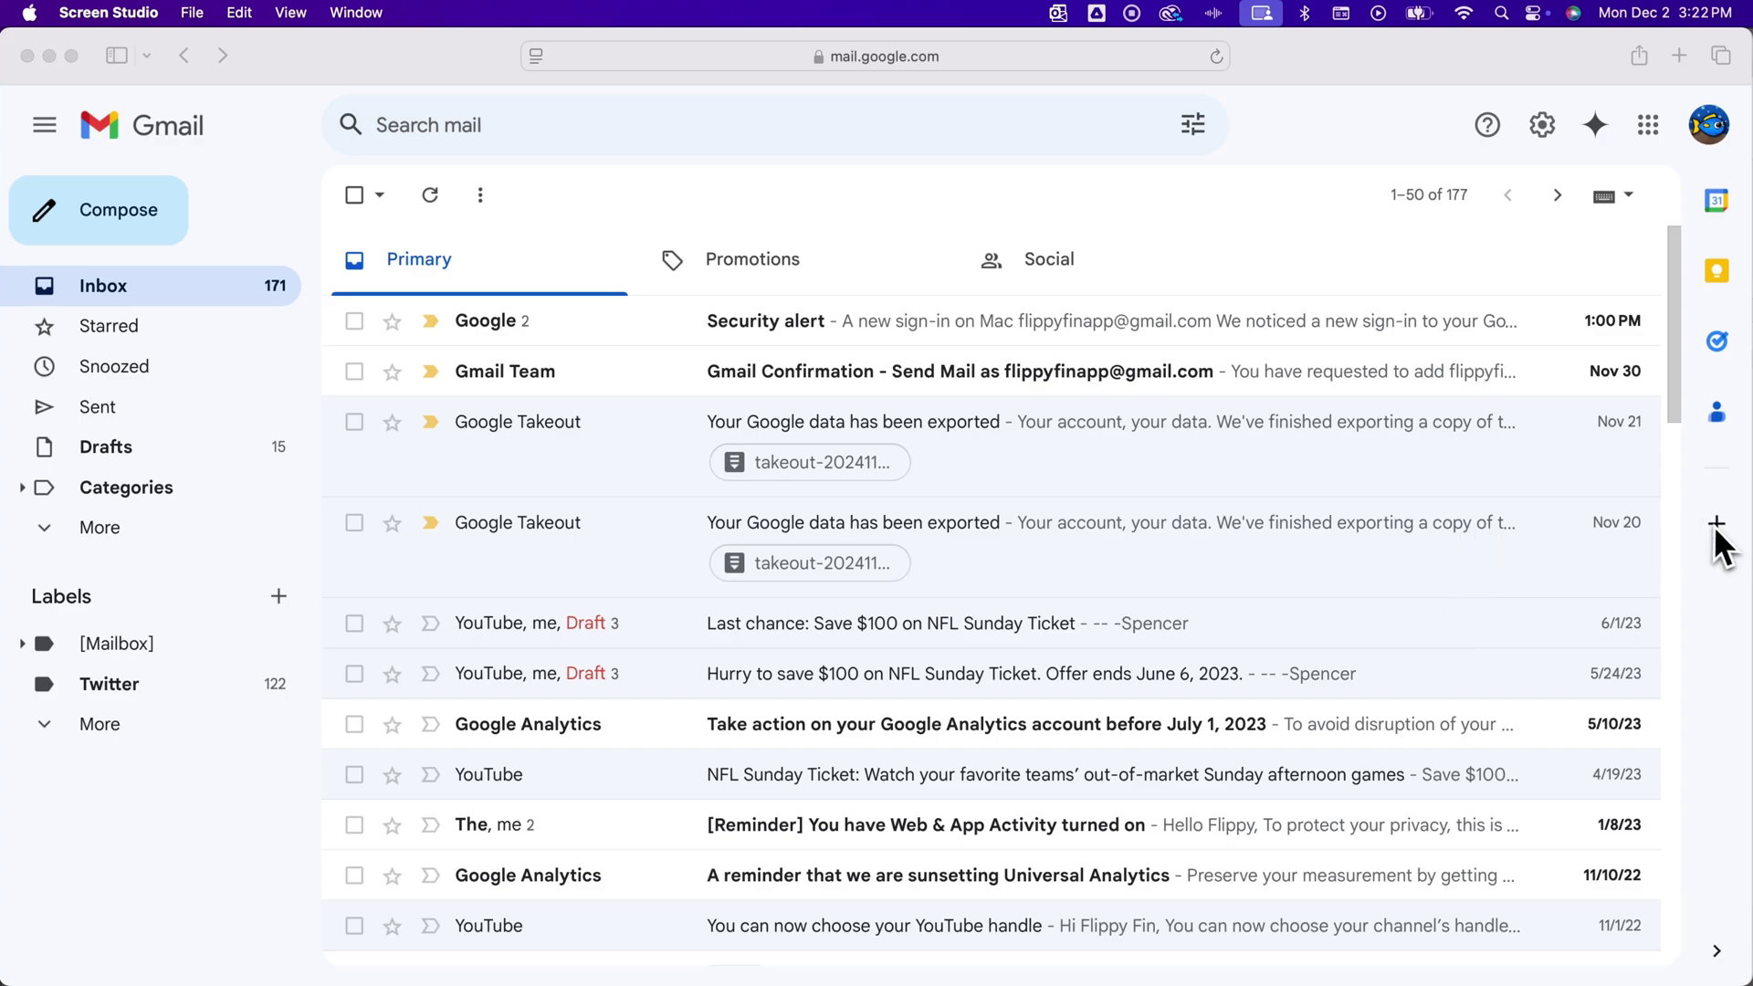
# Open the Google Workspace Marketplace from Gmail's + Get Add-ons side panel button
pyautogui.click(1724, 548)
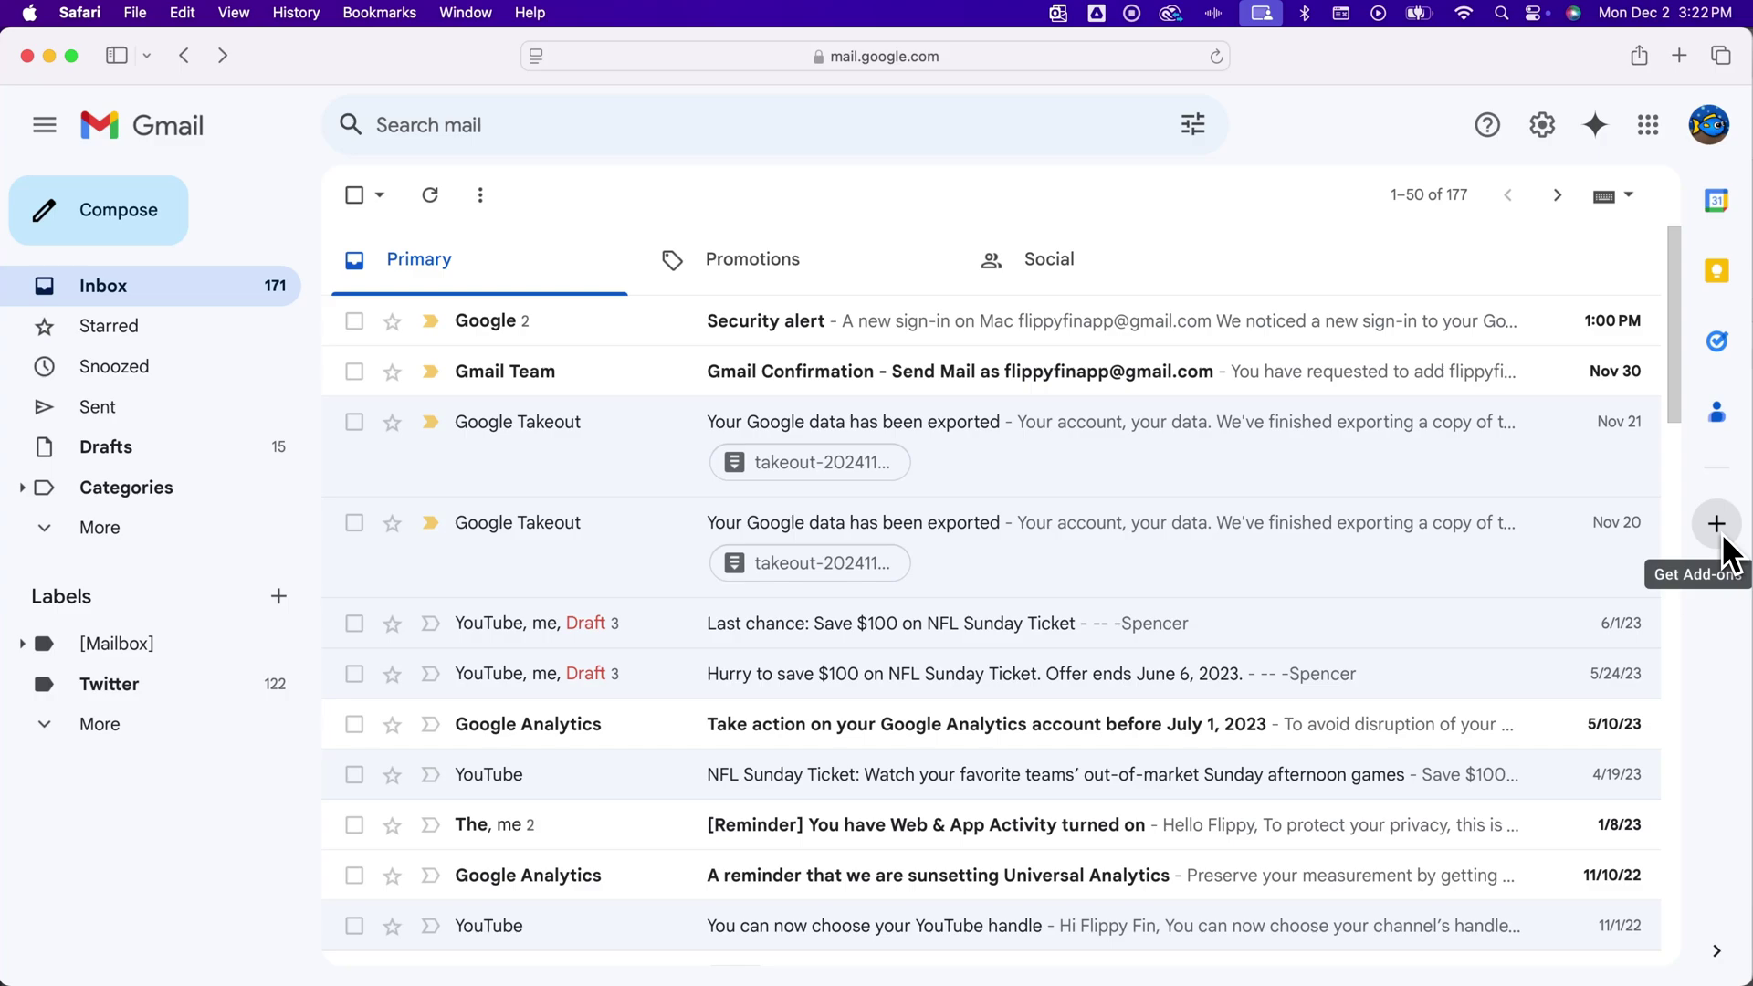
pyautogui.click(1717, 525)
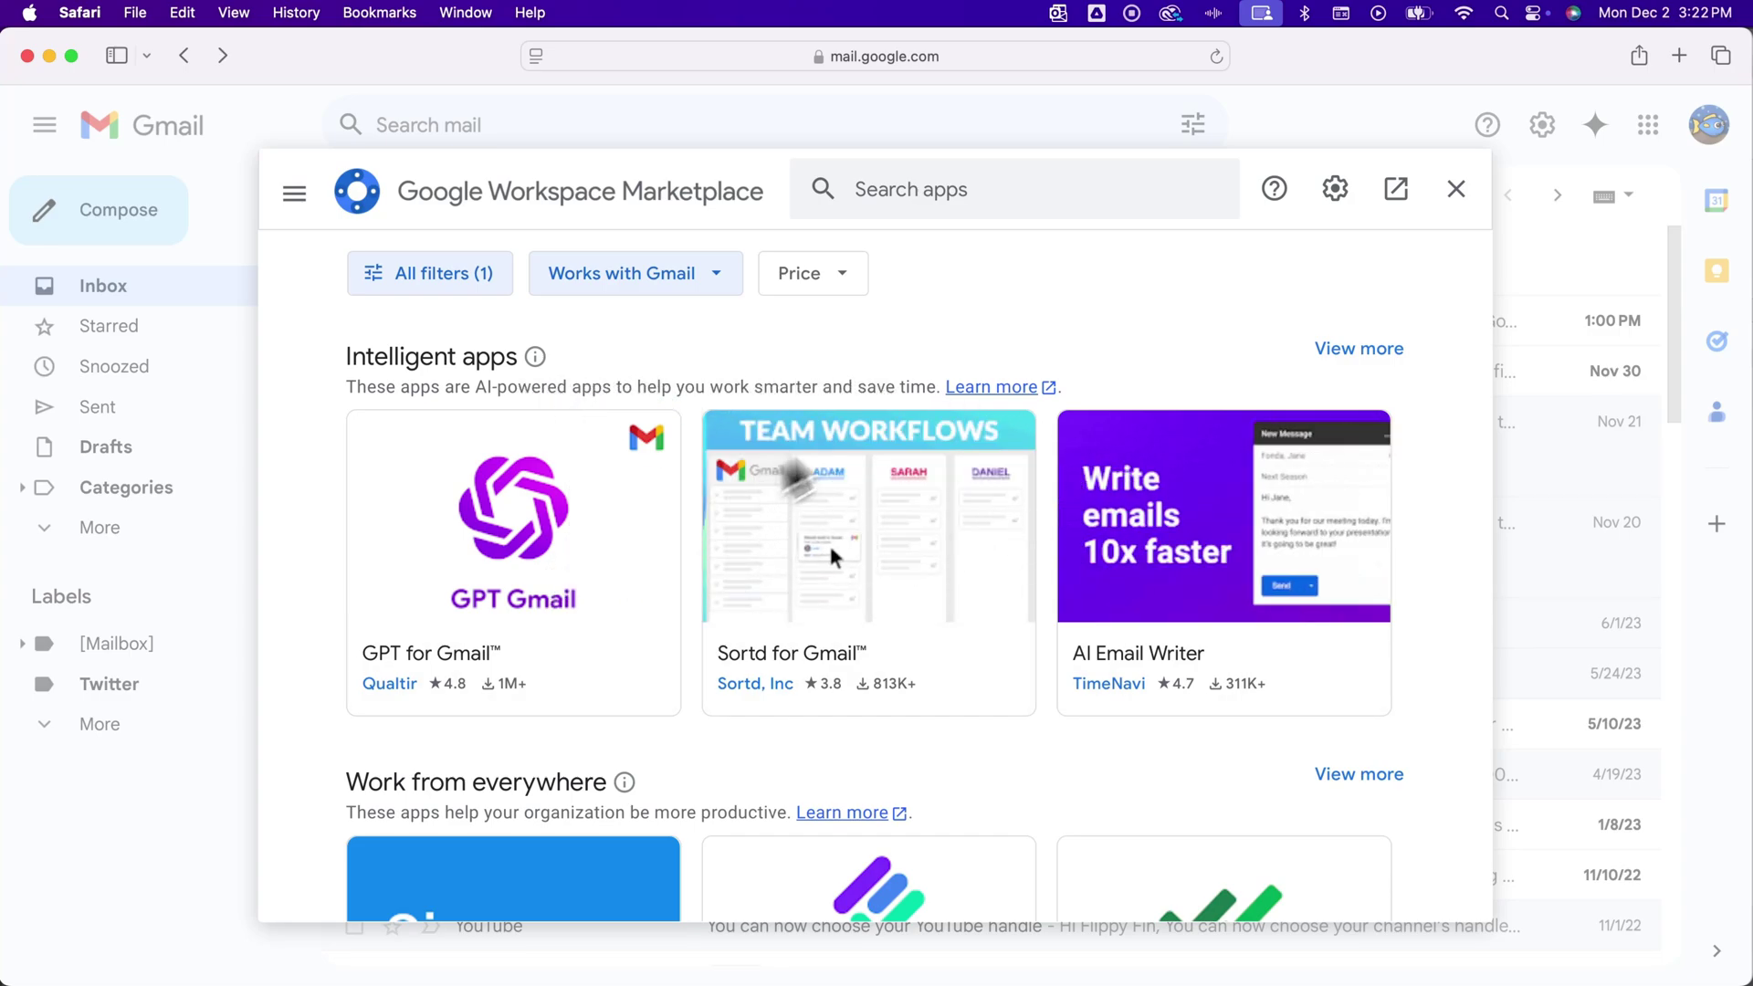
# Search the Marketplace for 'gpt'
pyautogui.click(928, 194)
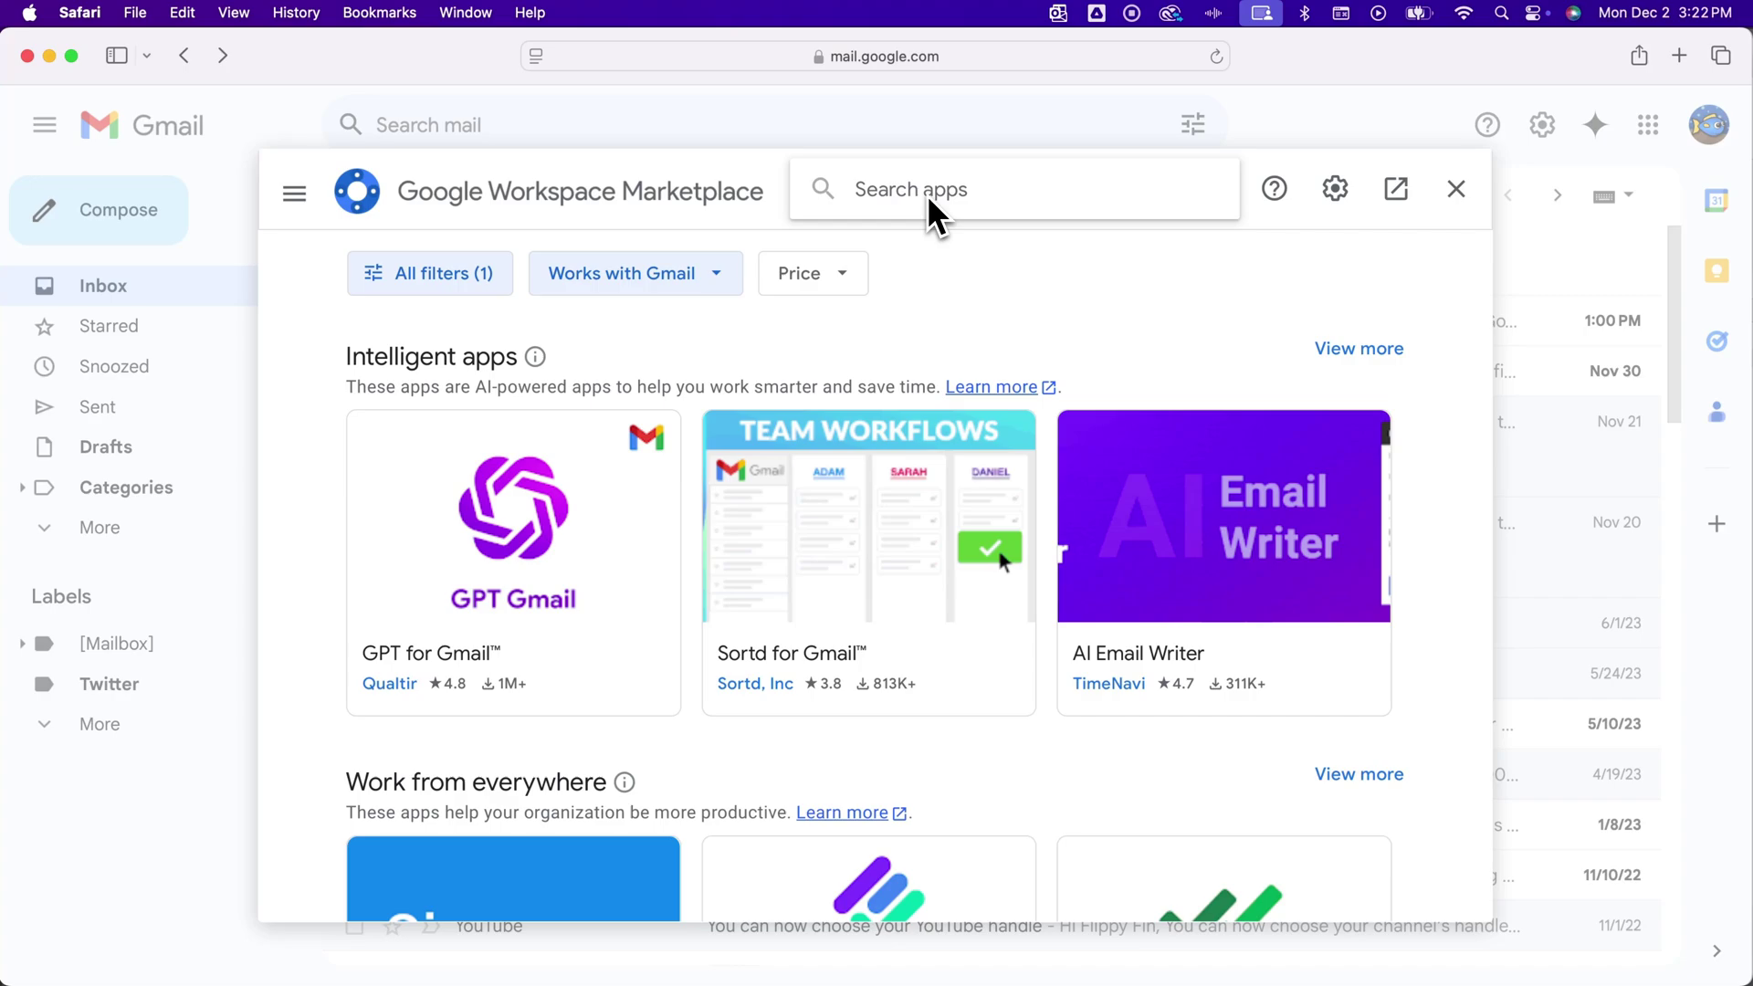
pyautogui.write('gpt')
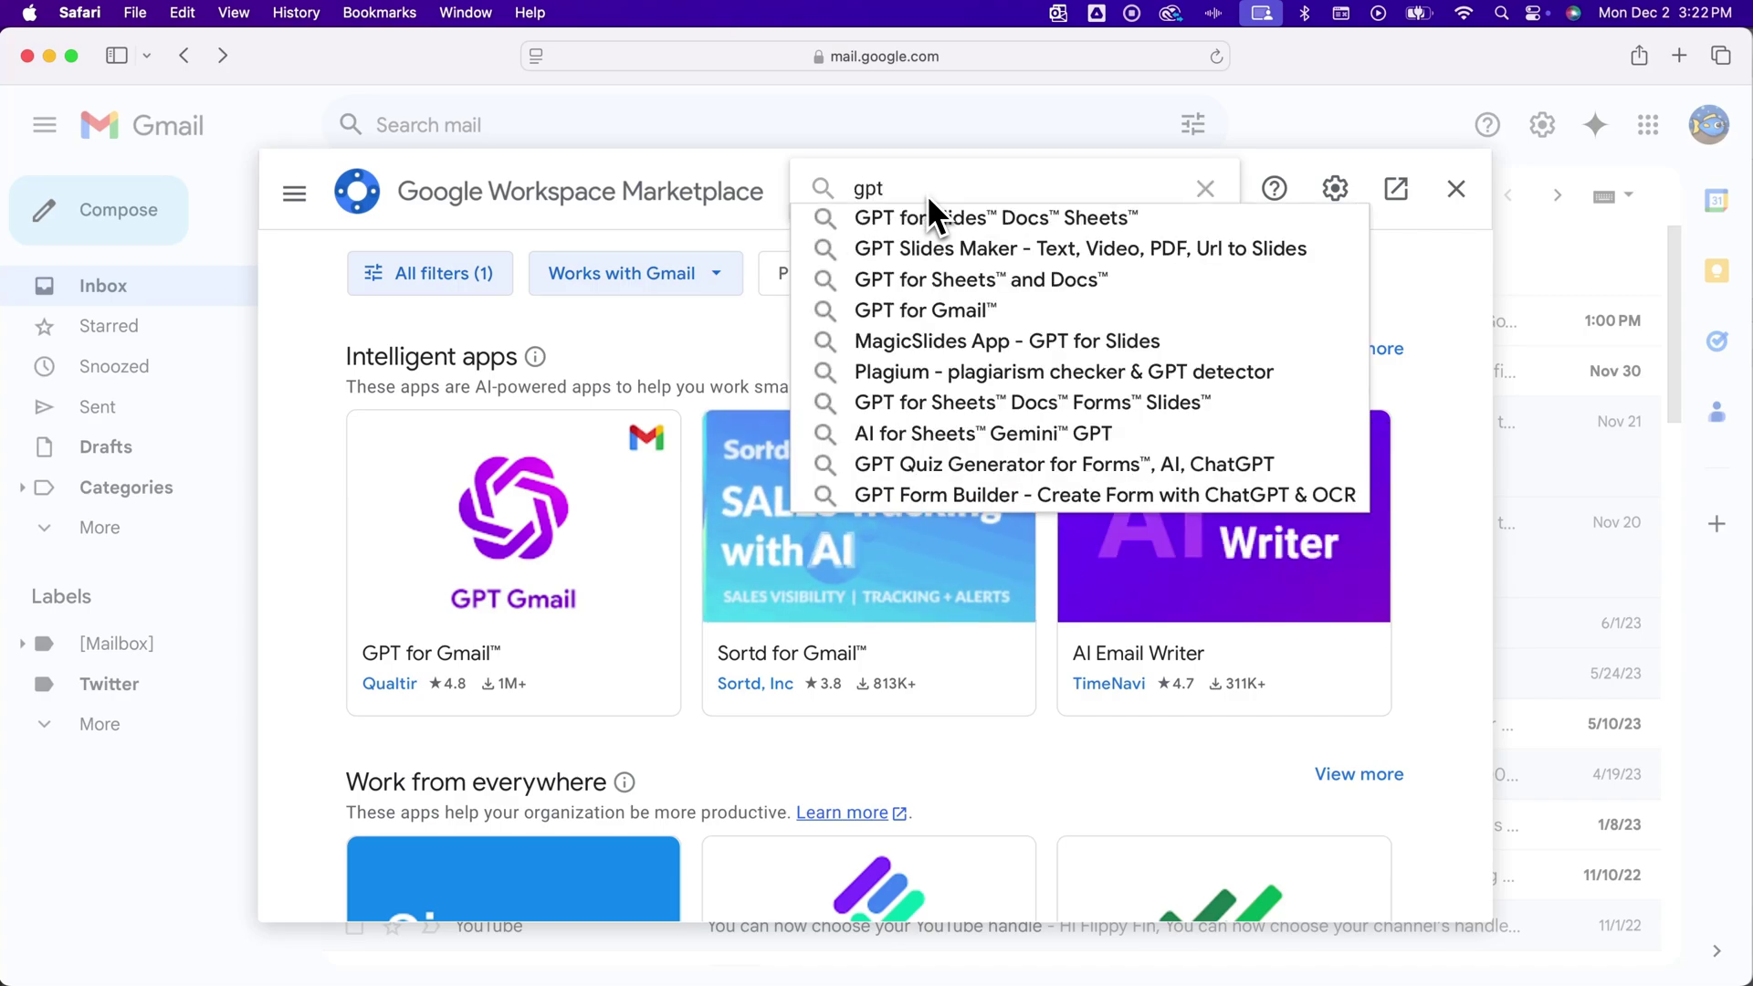
pyautogui.press('Return')
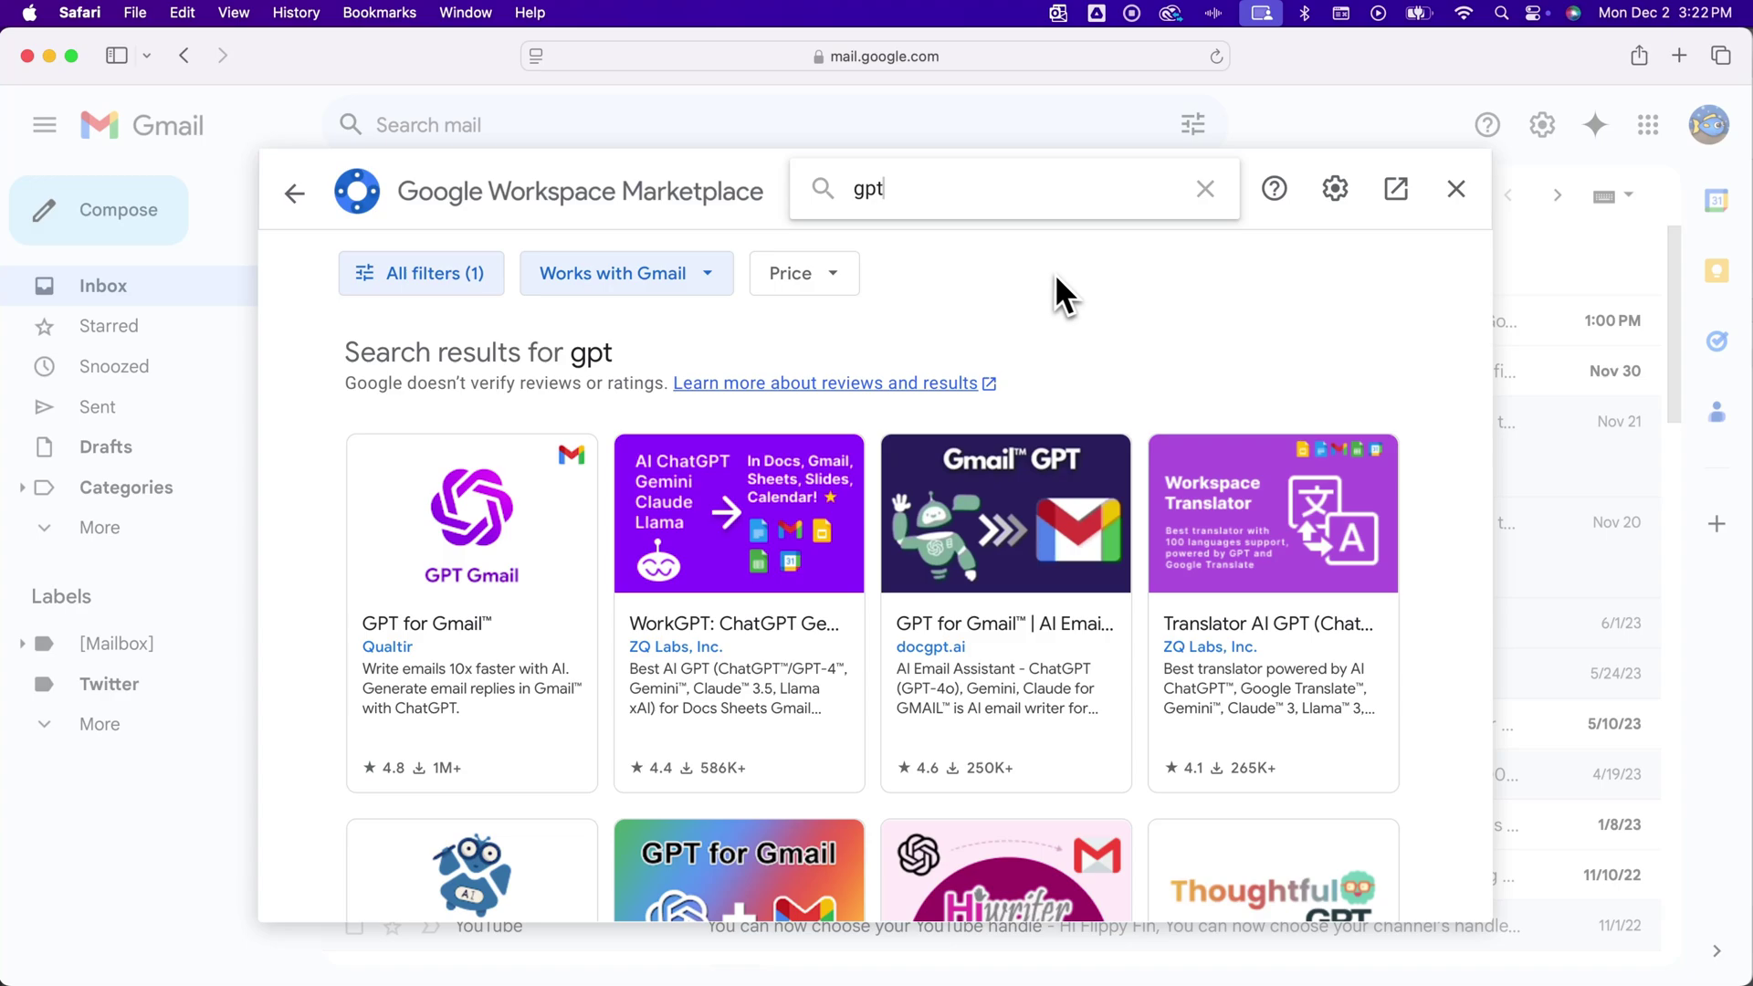
# Filter the gpt search results by Price to Free of charge
pyautogui.scroll(-1, 1071, 283)
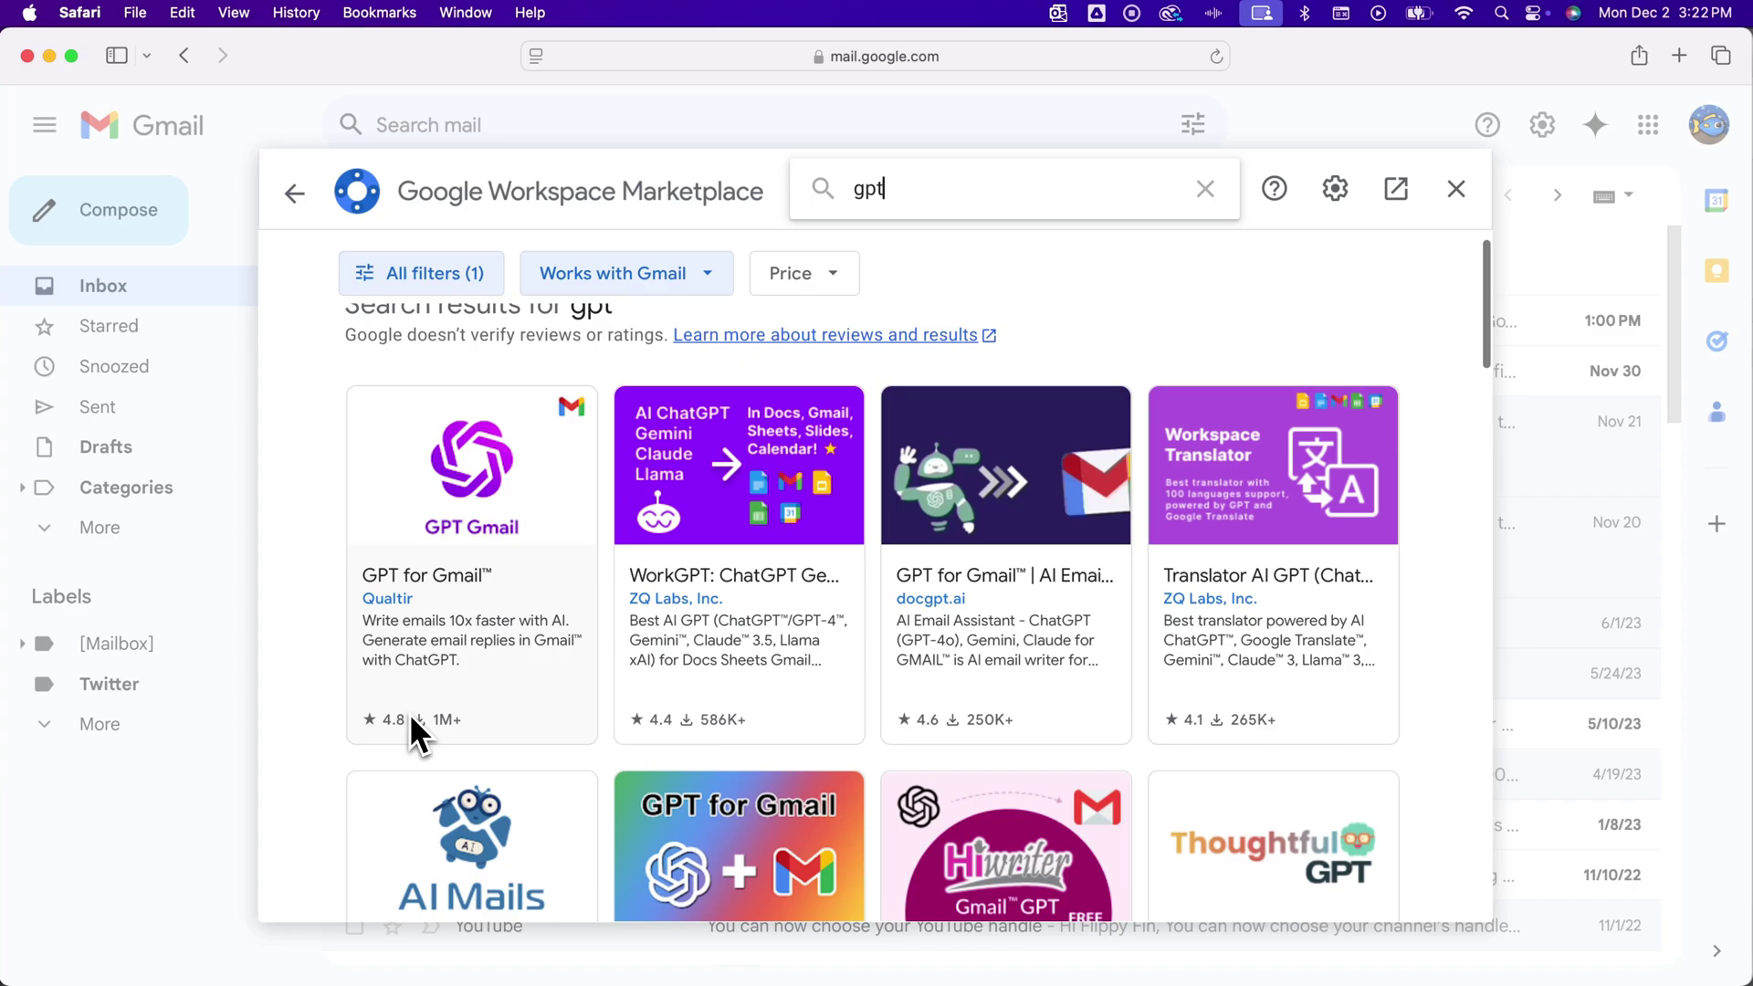
pyautogui.scroll(-1, 411, 715)
pyautogui.scroll(-5, 411, 714)
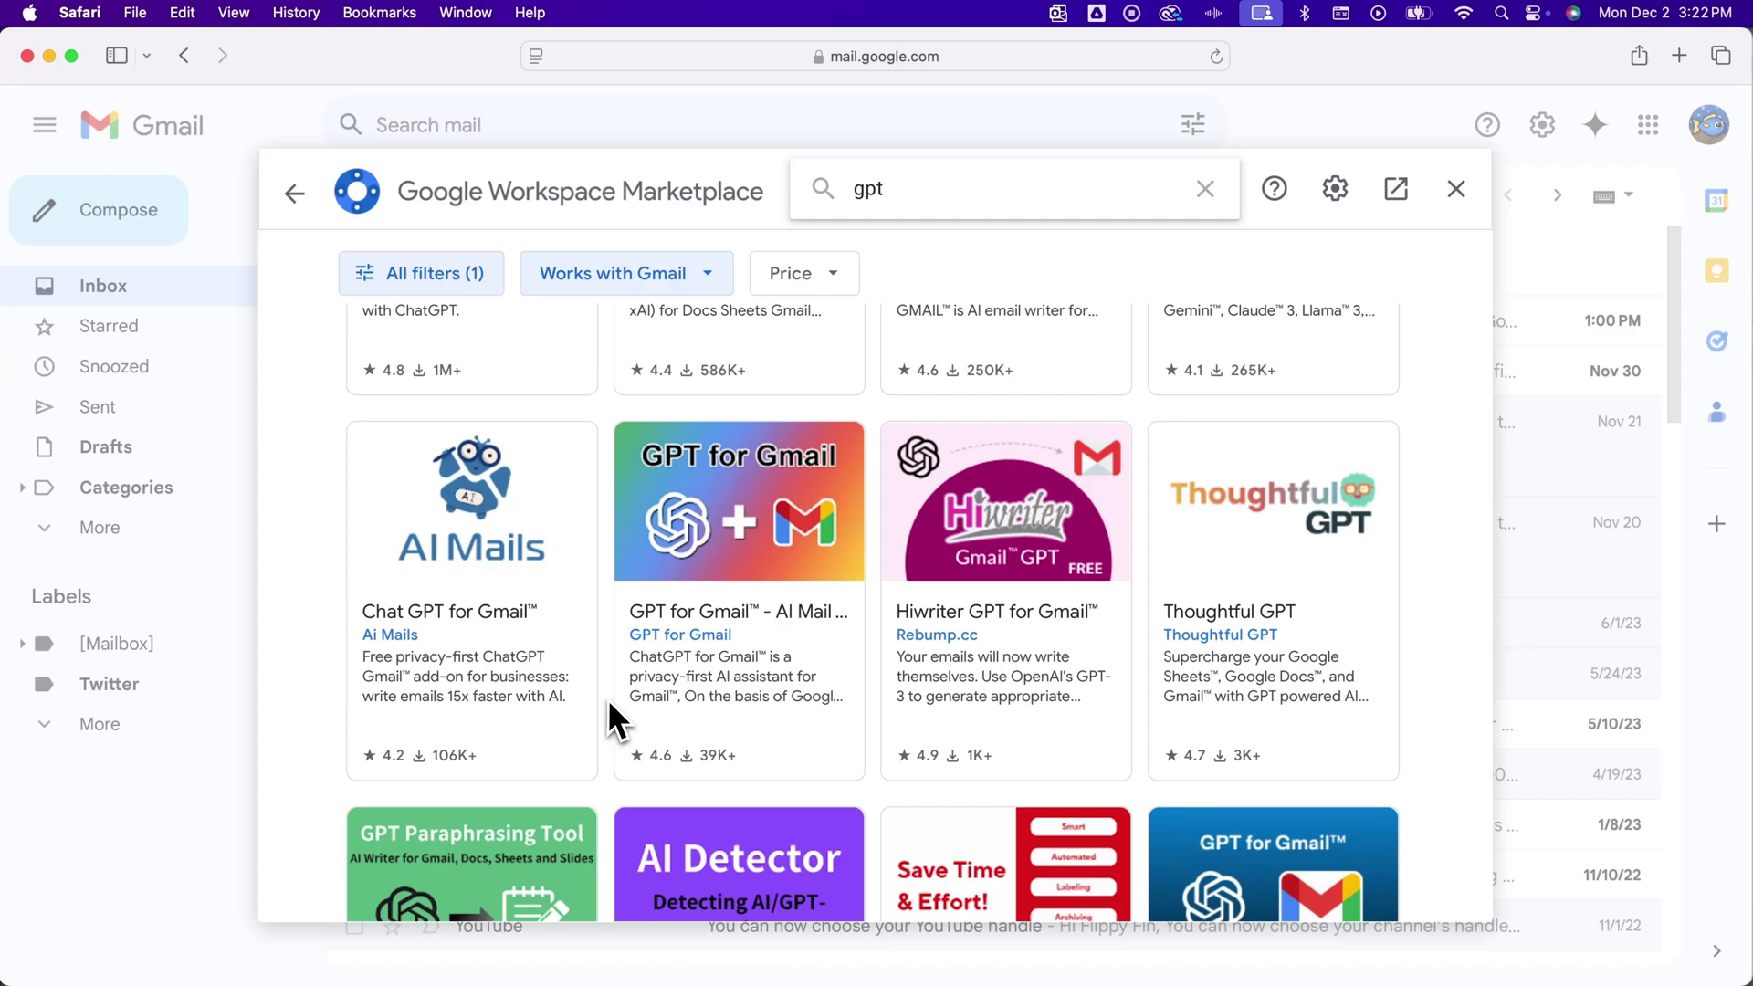
pyautogui.scroll(4, 608, 698)
pyautogui.scroll(2, 608, 698)
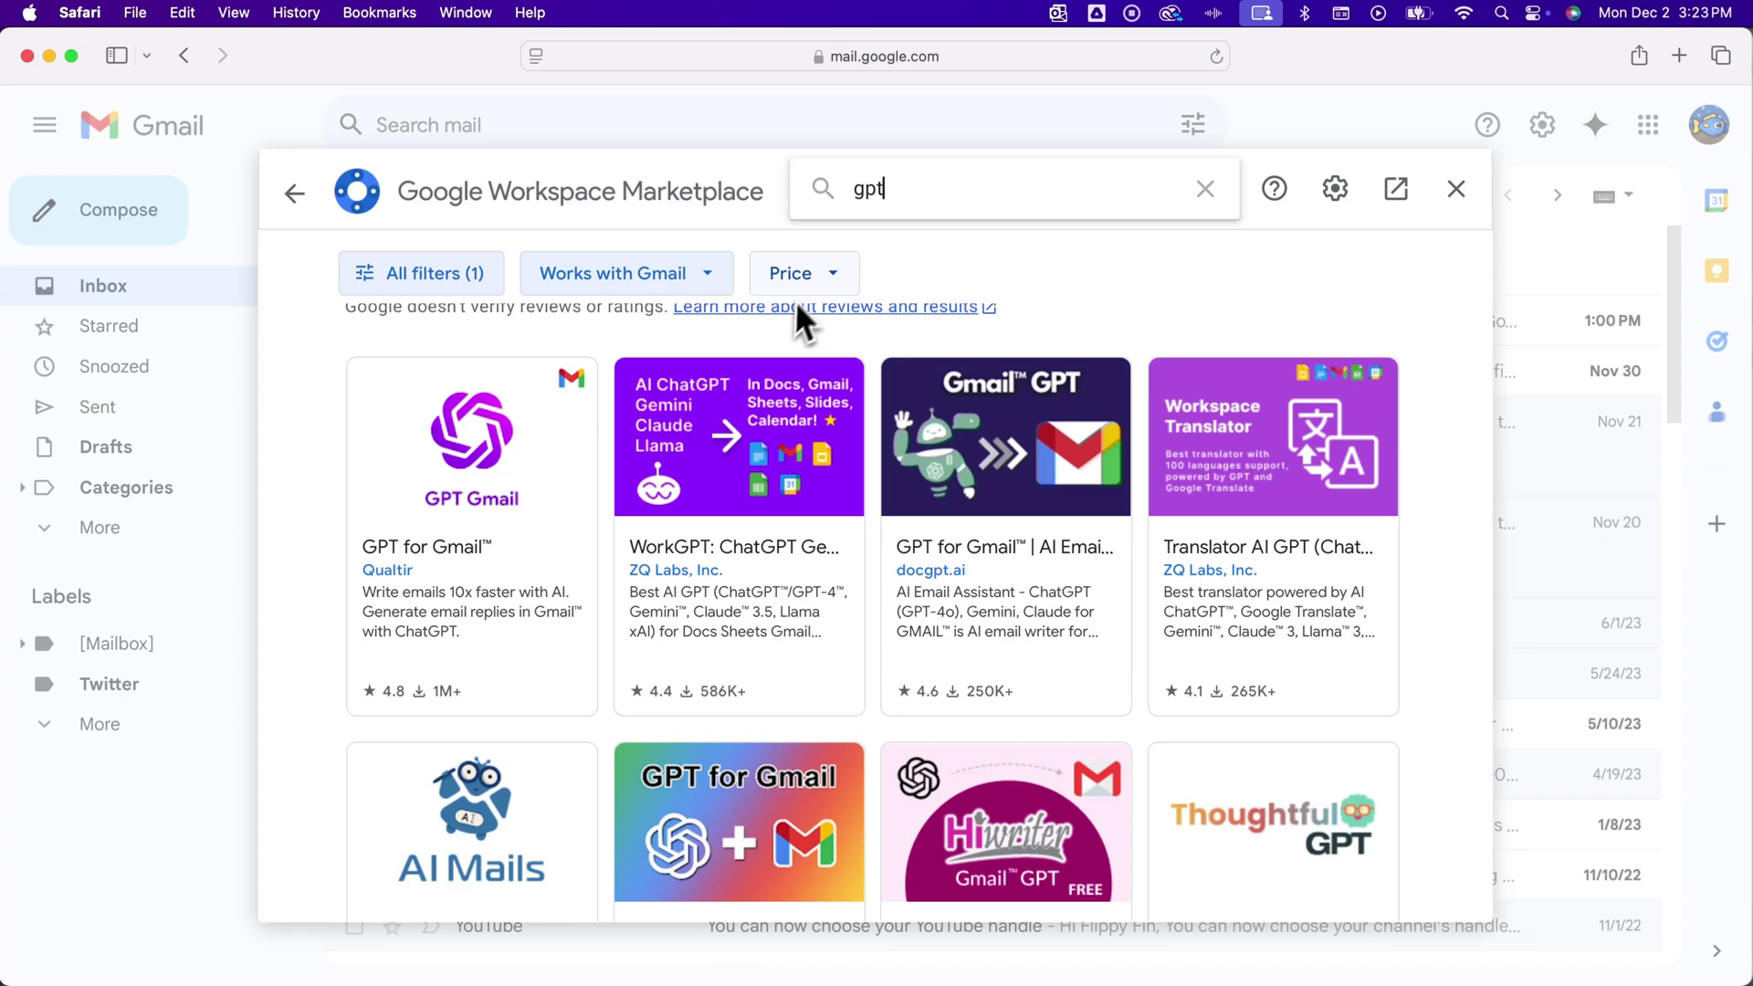
pyautogui.click(815, 273)
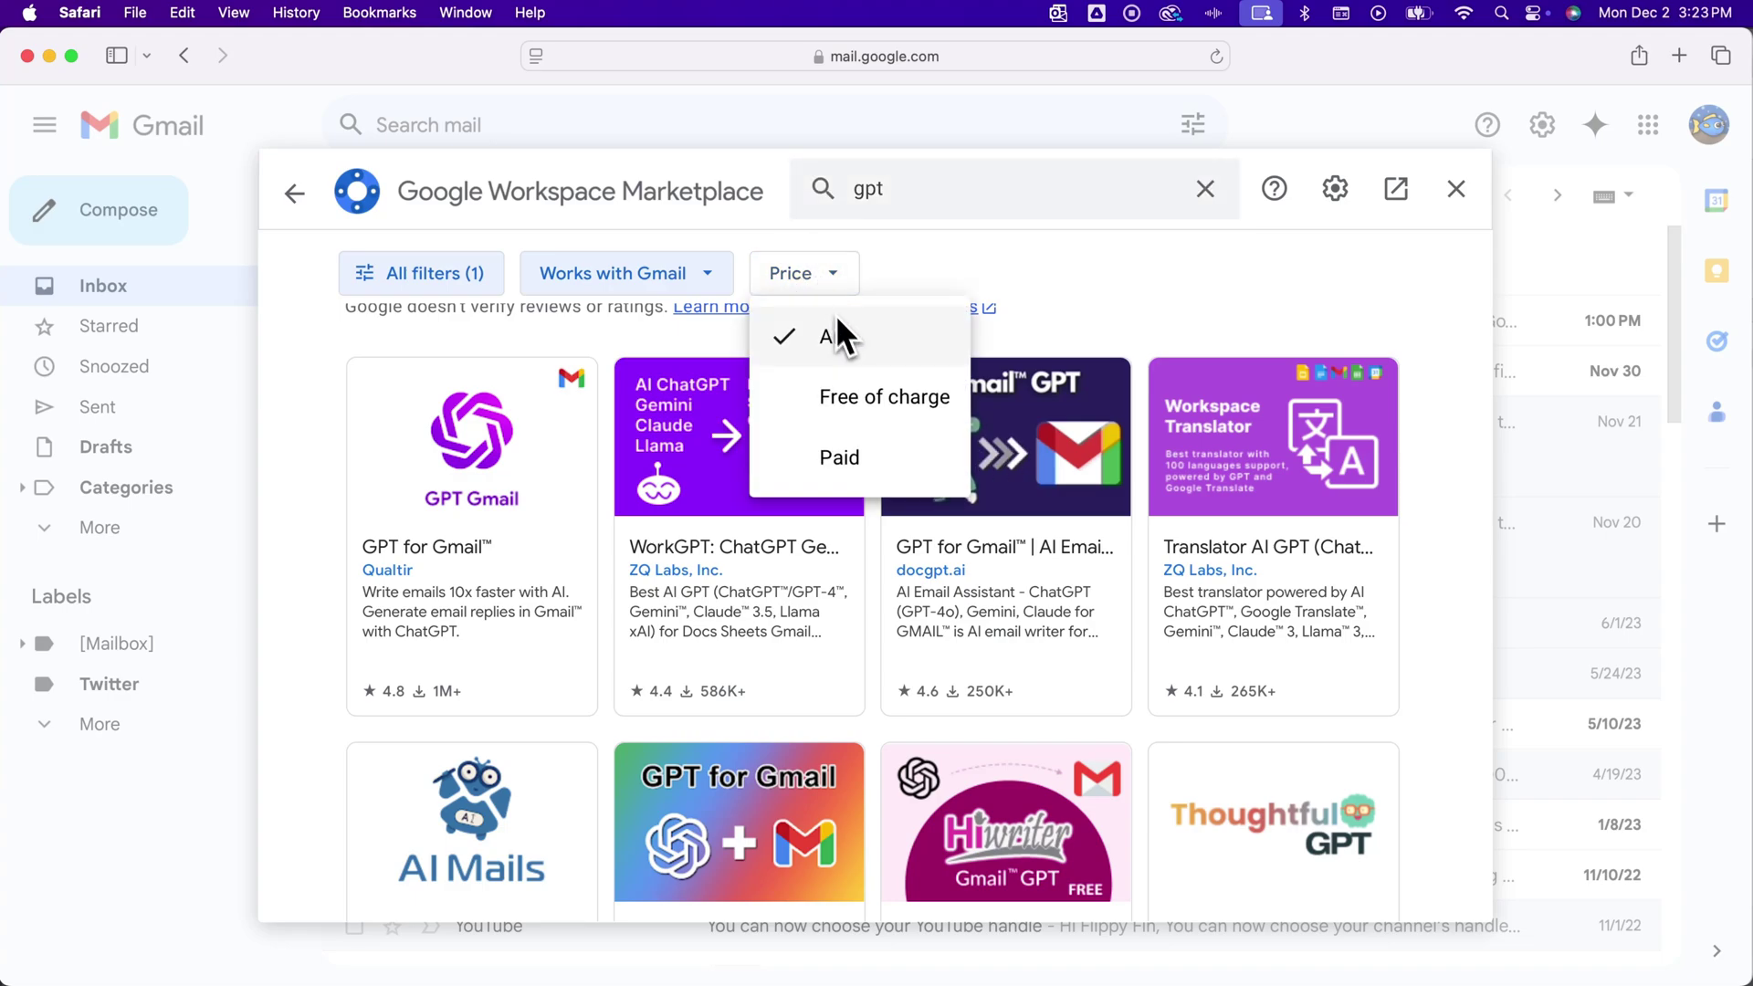
pyautogui.click(871, 399)
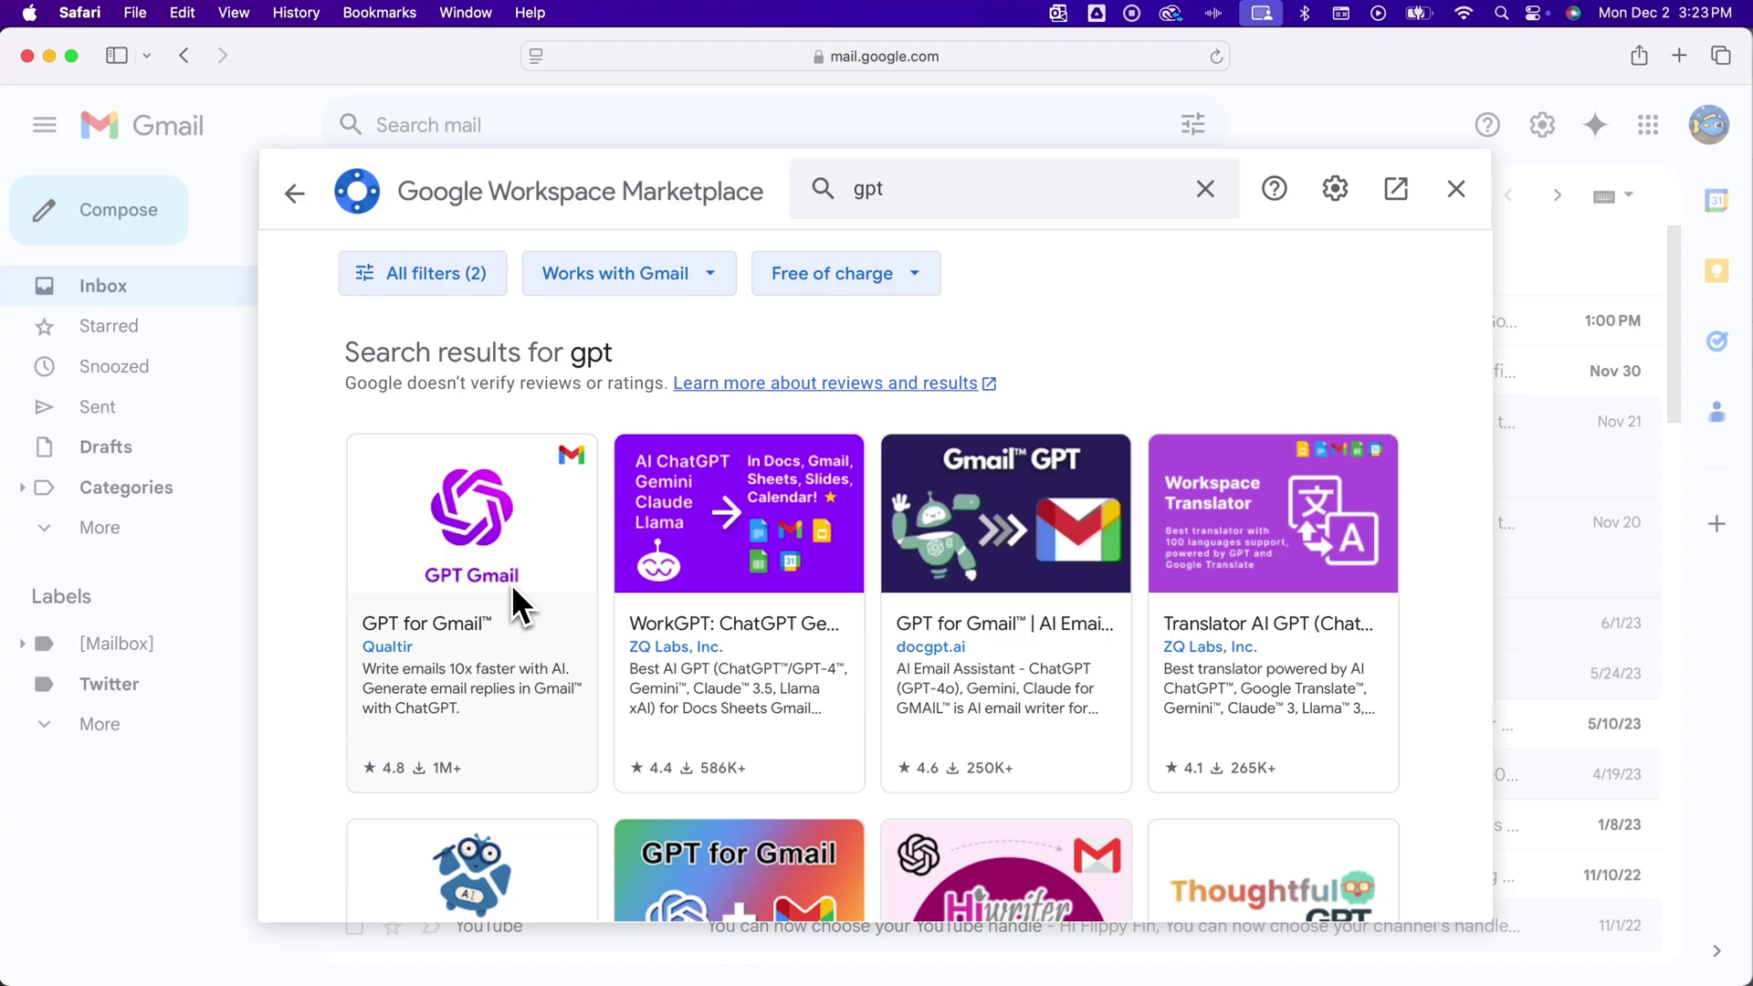
# Open the GPT for Gmail listing and highlight its free pricing information
pyautogui.click(463, 592)
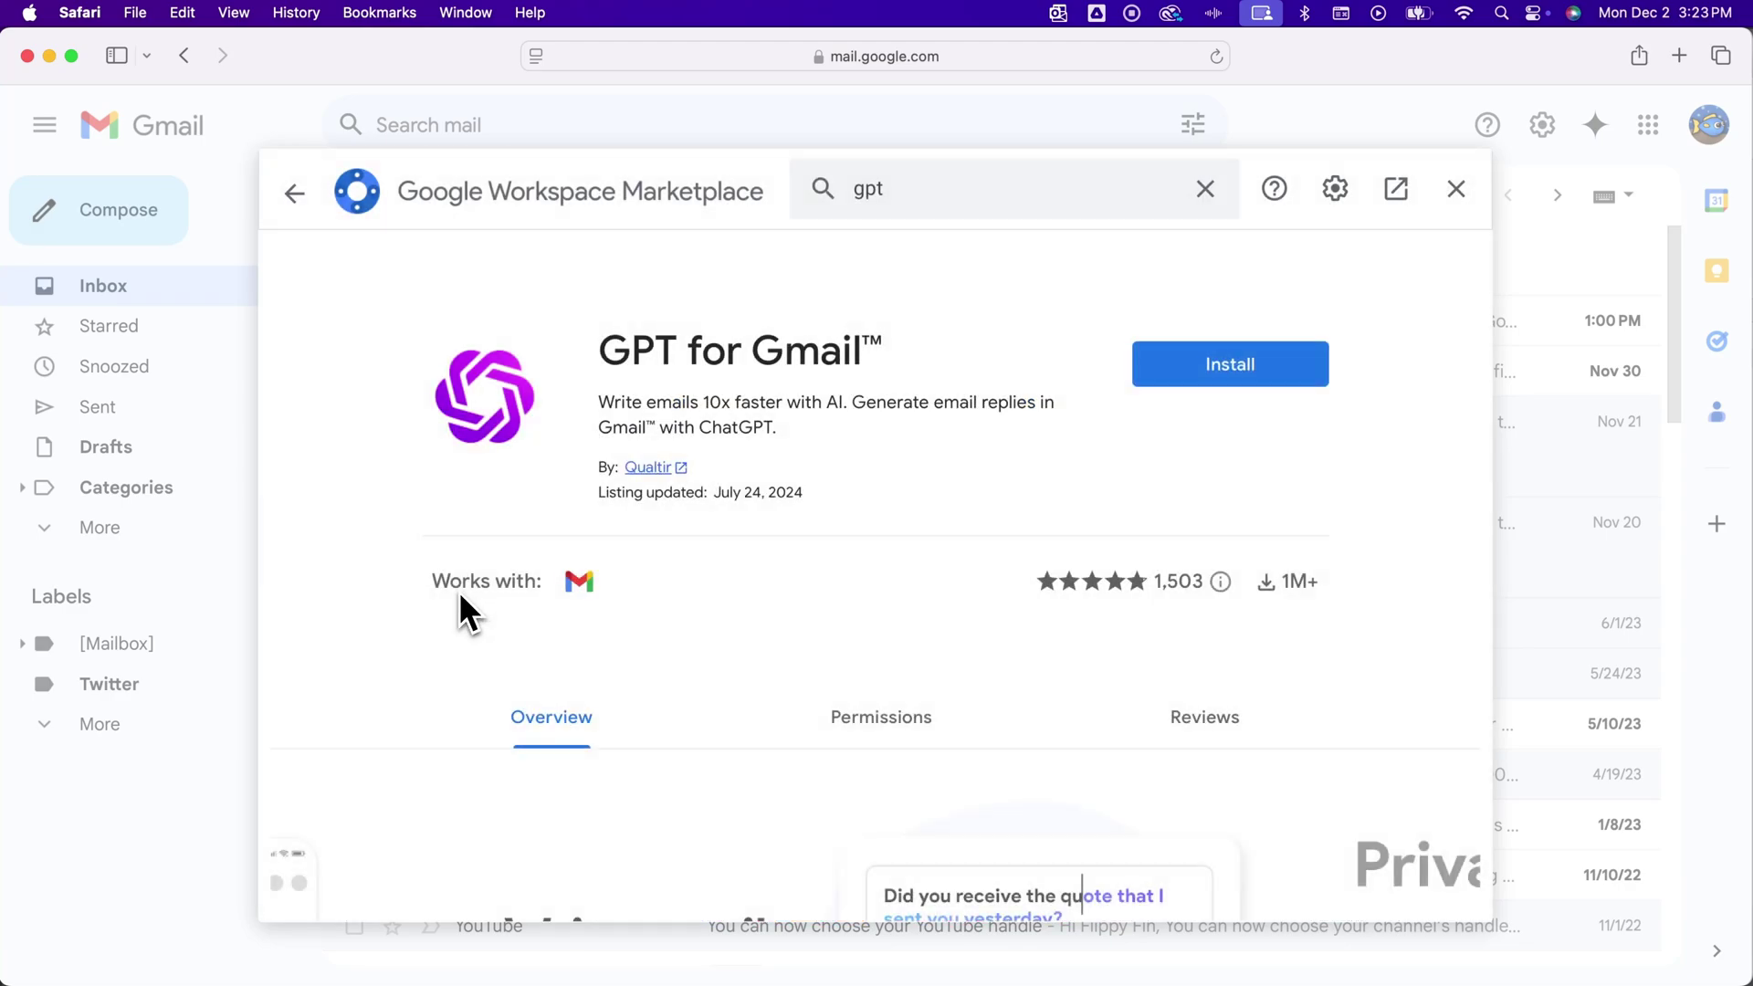
pyautogui.scroll(-5, 762, 595)
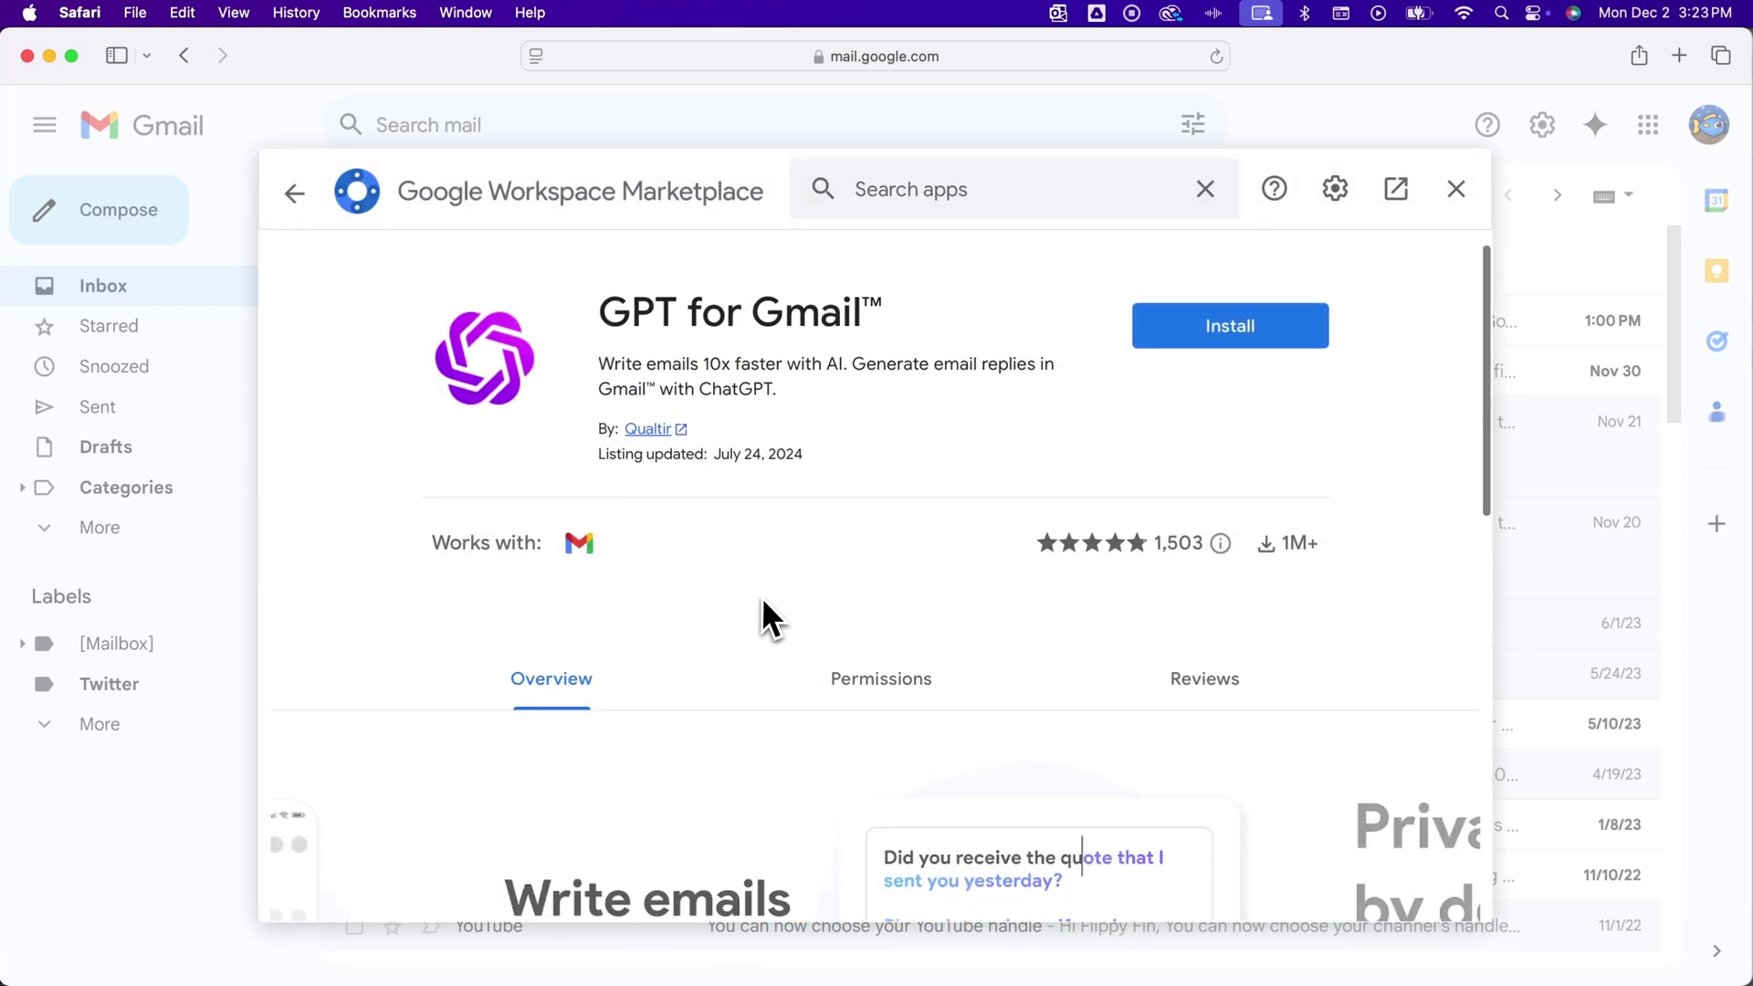
pyautogui.scroll(-6, 761, 603)
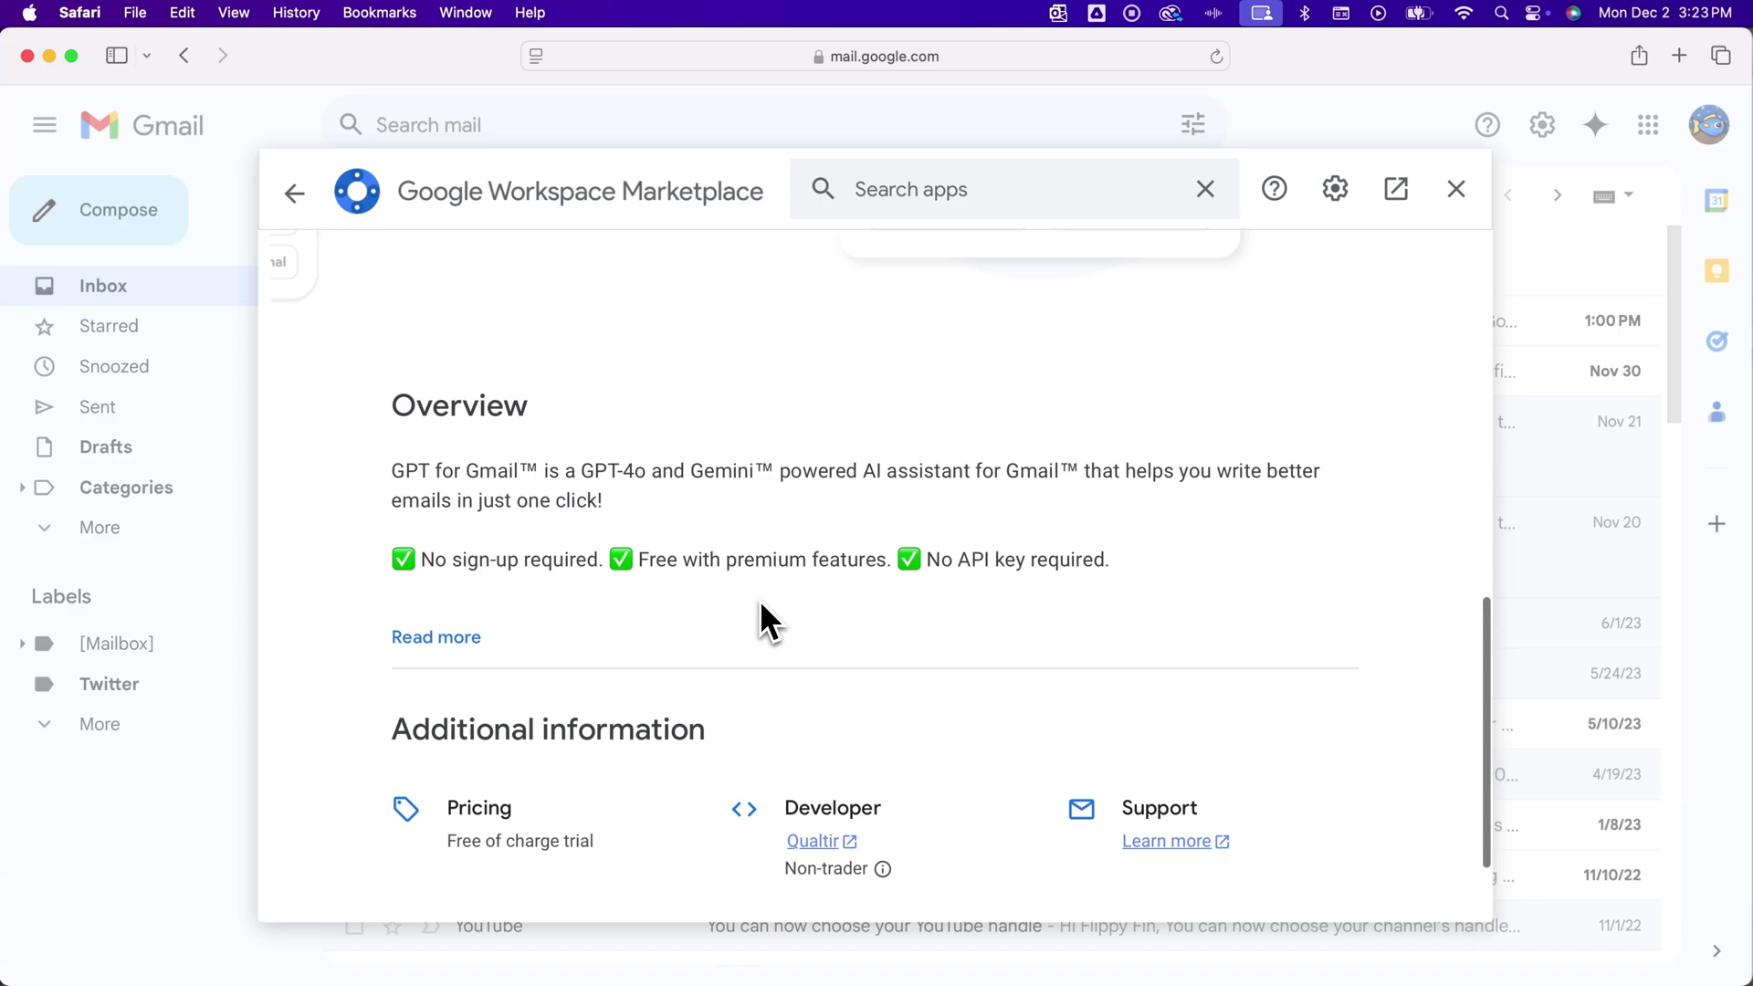
pyautogui.scroll(5, 760, 603)
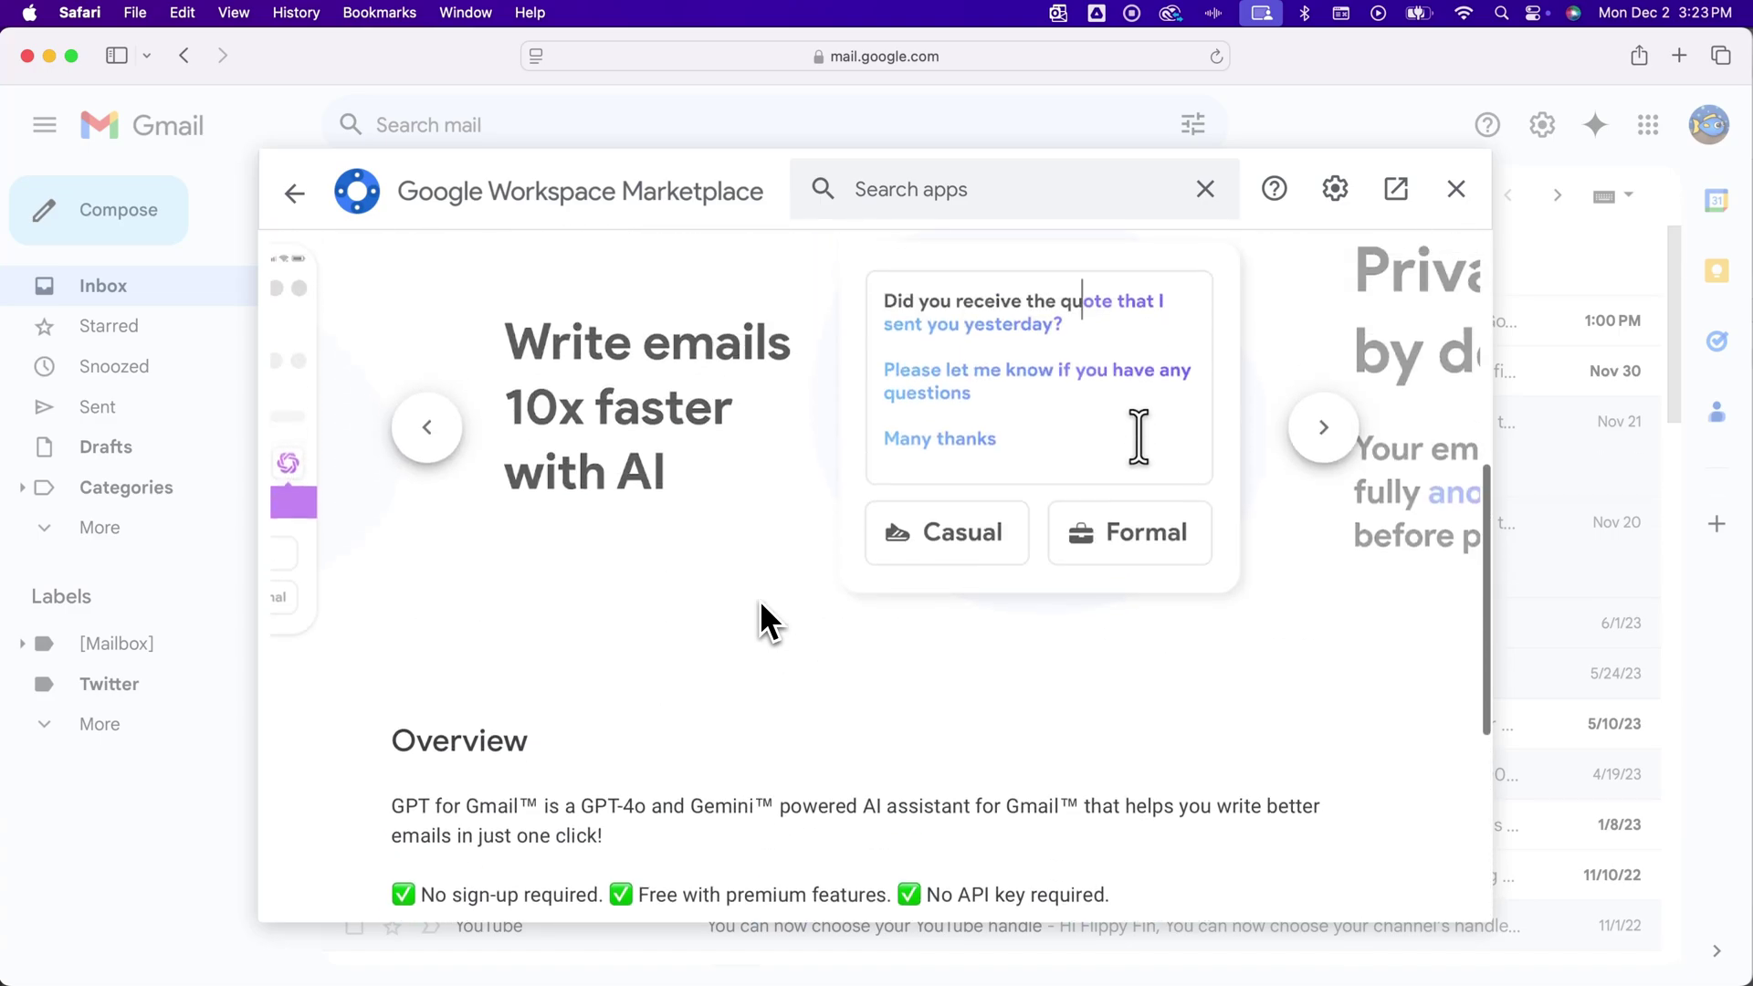
pyautogui.scroll(-5, 760, 603)
pyautogui.moveTo(456, 681); pyautogui.dragTo(536, 700)
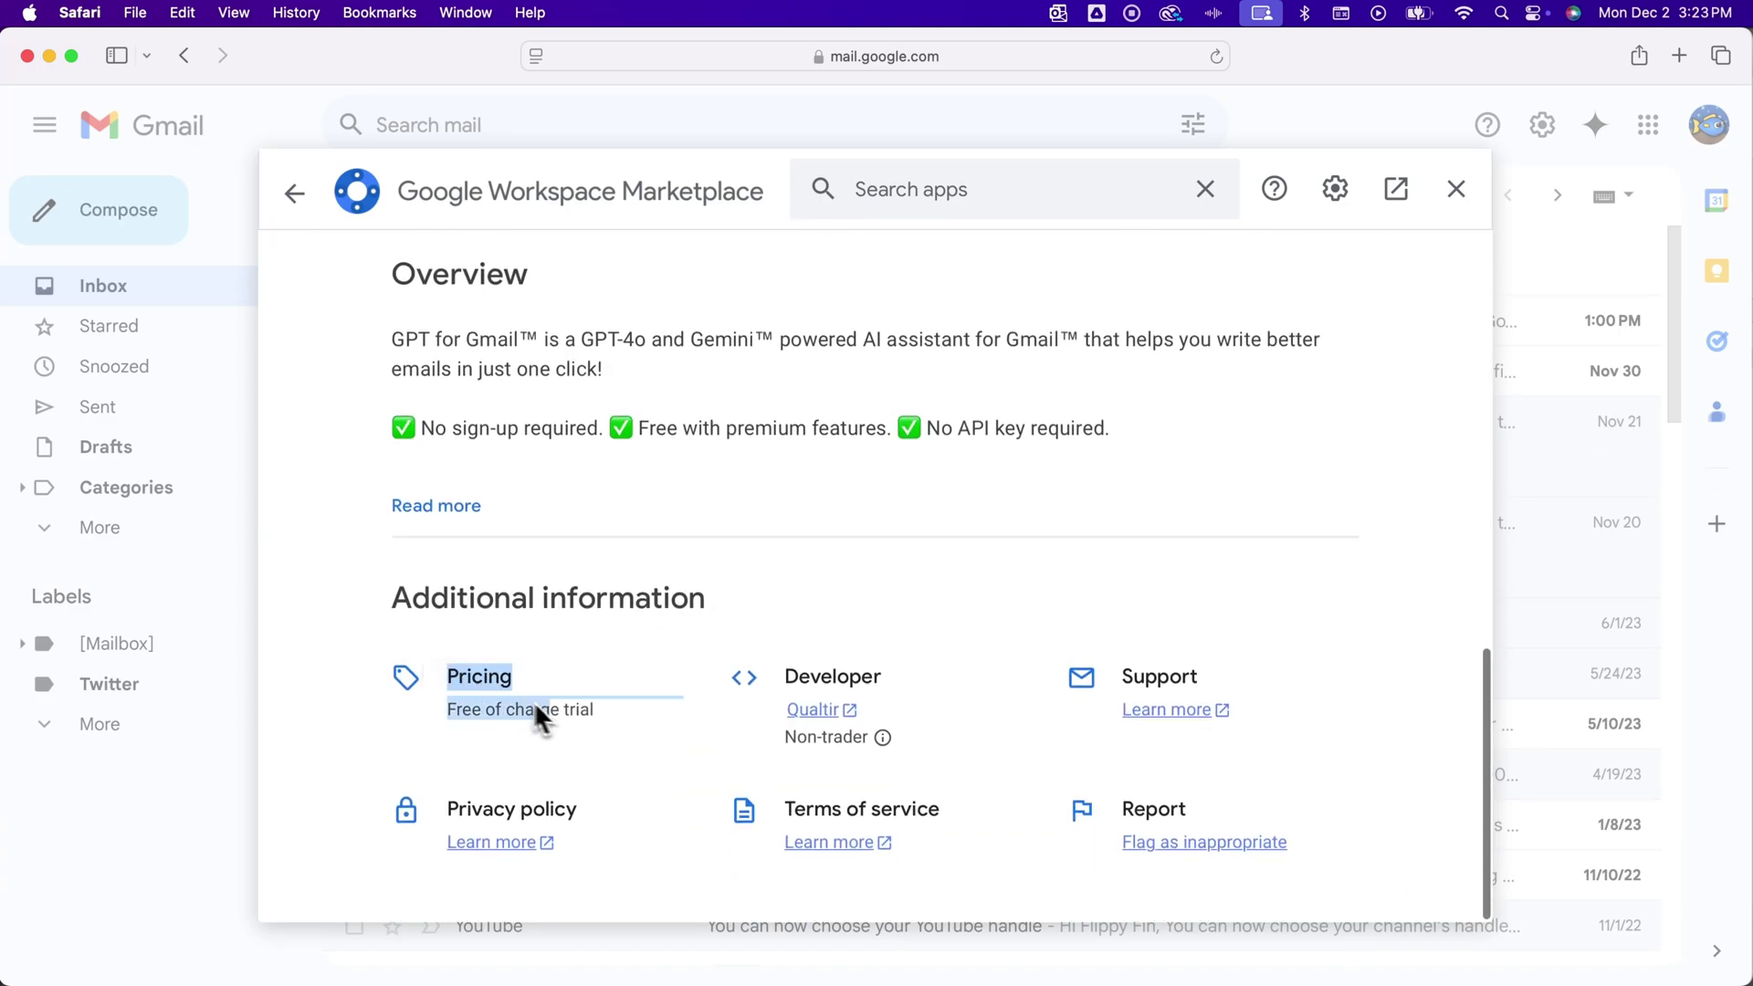
pyautogui.click(660, 646)
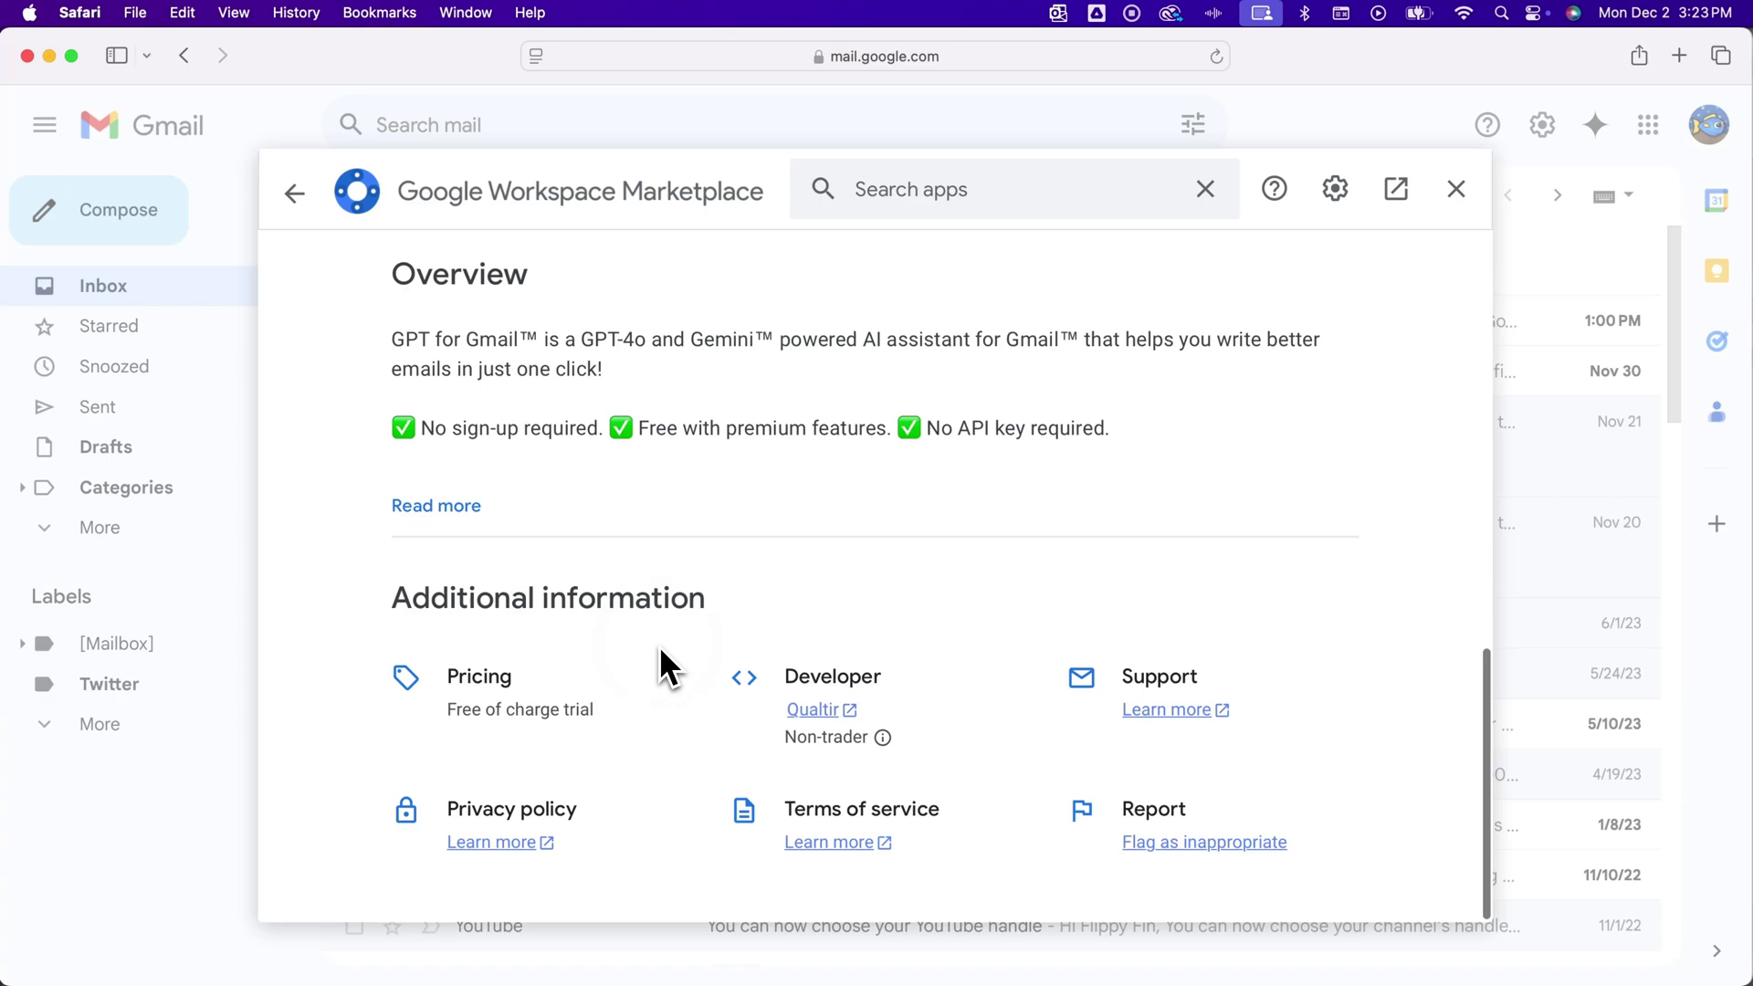
# Start installing GPT for Gmail from the top of its listing
pyautogui.scroll(8, 661, 645)
pyautogui.scroll(5, 715, 650)
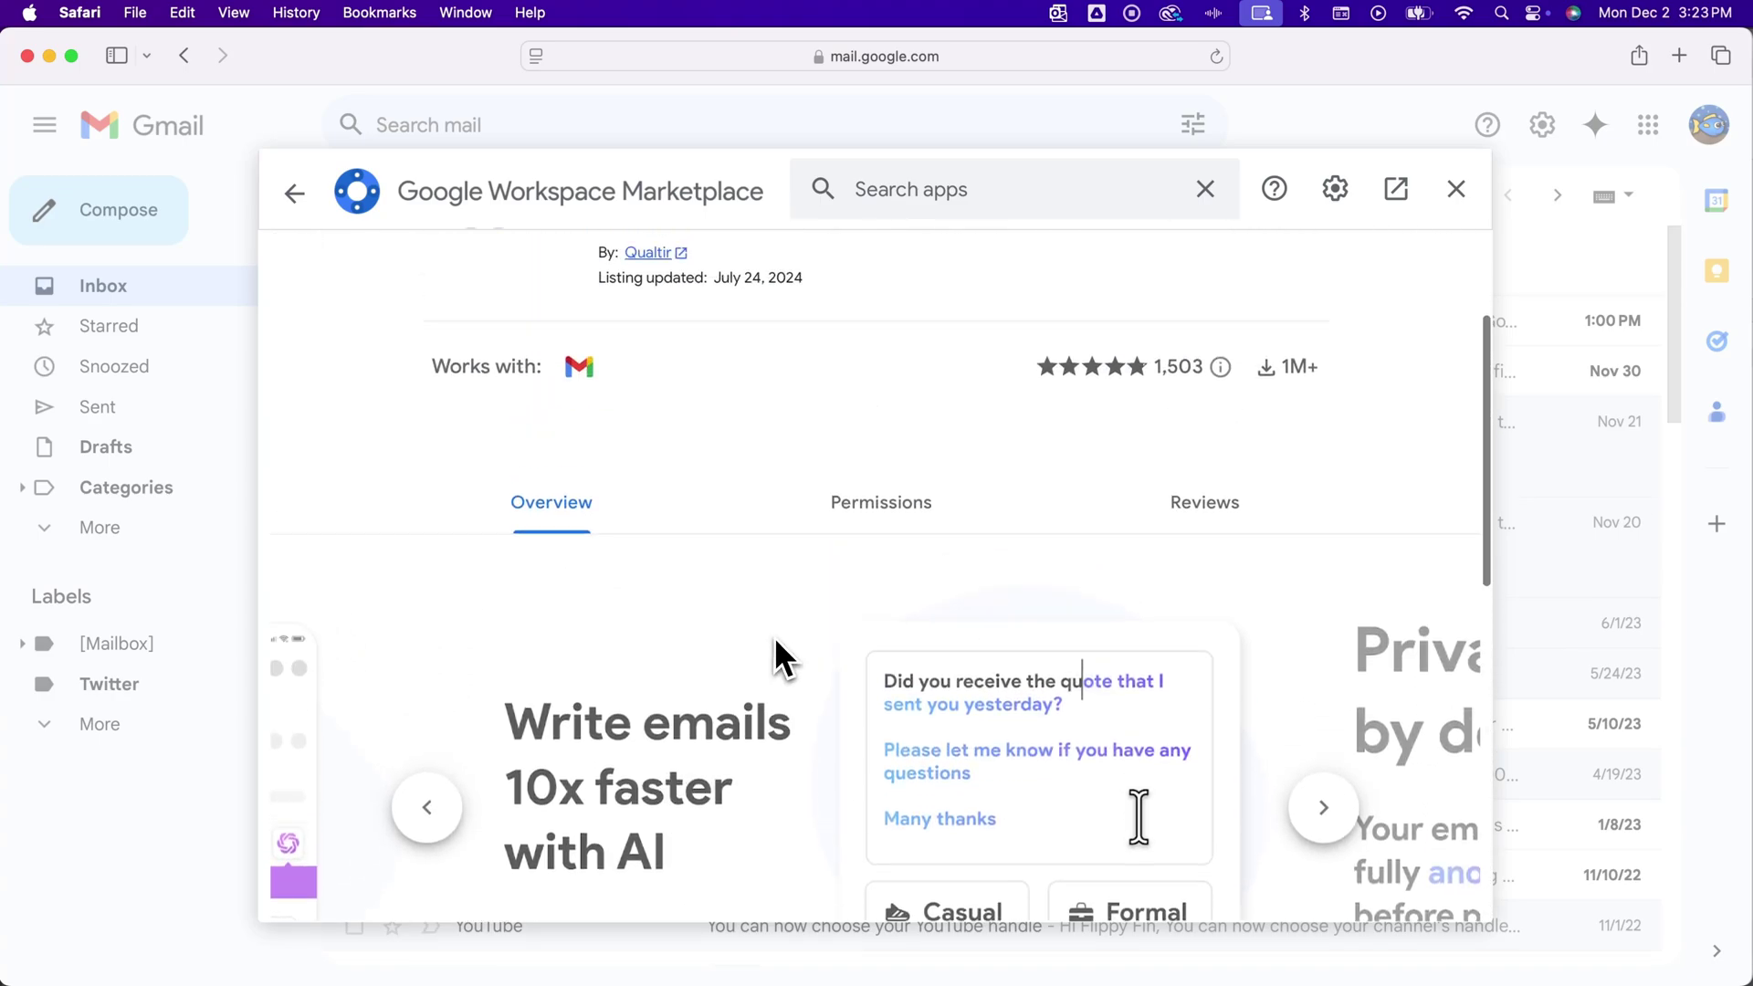
pyautogui.click(1261, 361)
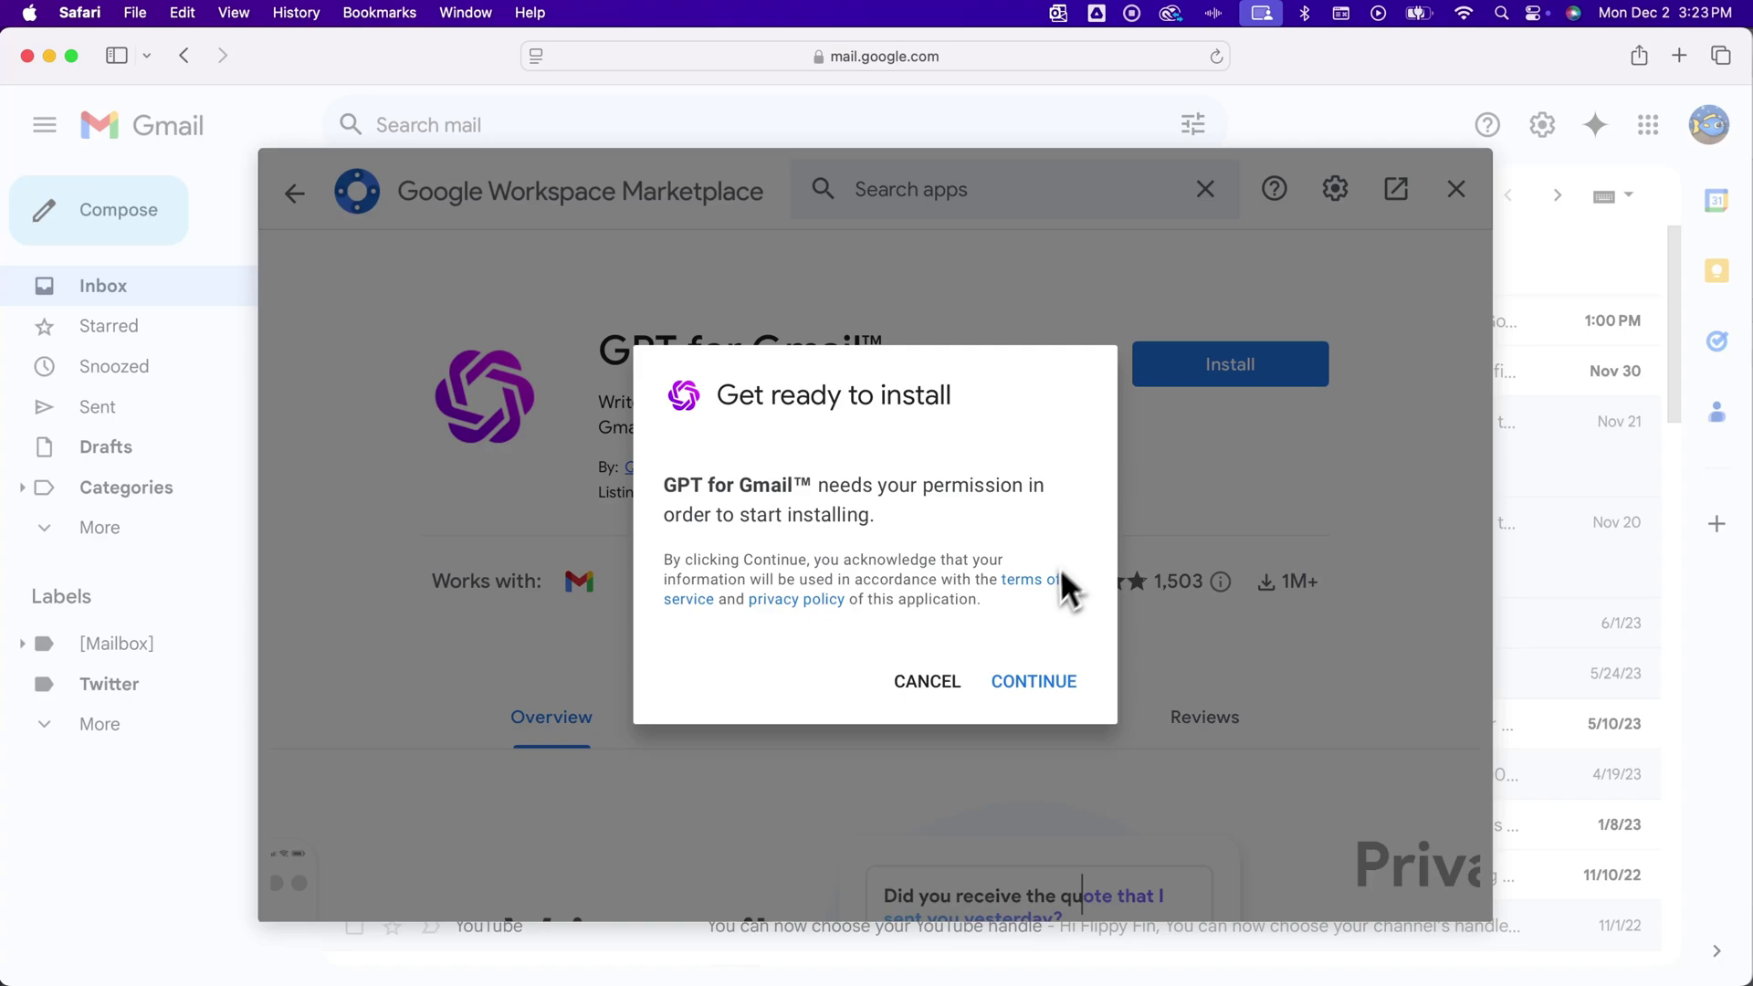
# Continue the install, choose the Google account, and allow GPT for Gmail access to it
pyautogui.click(1052, 681)
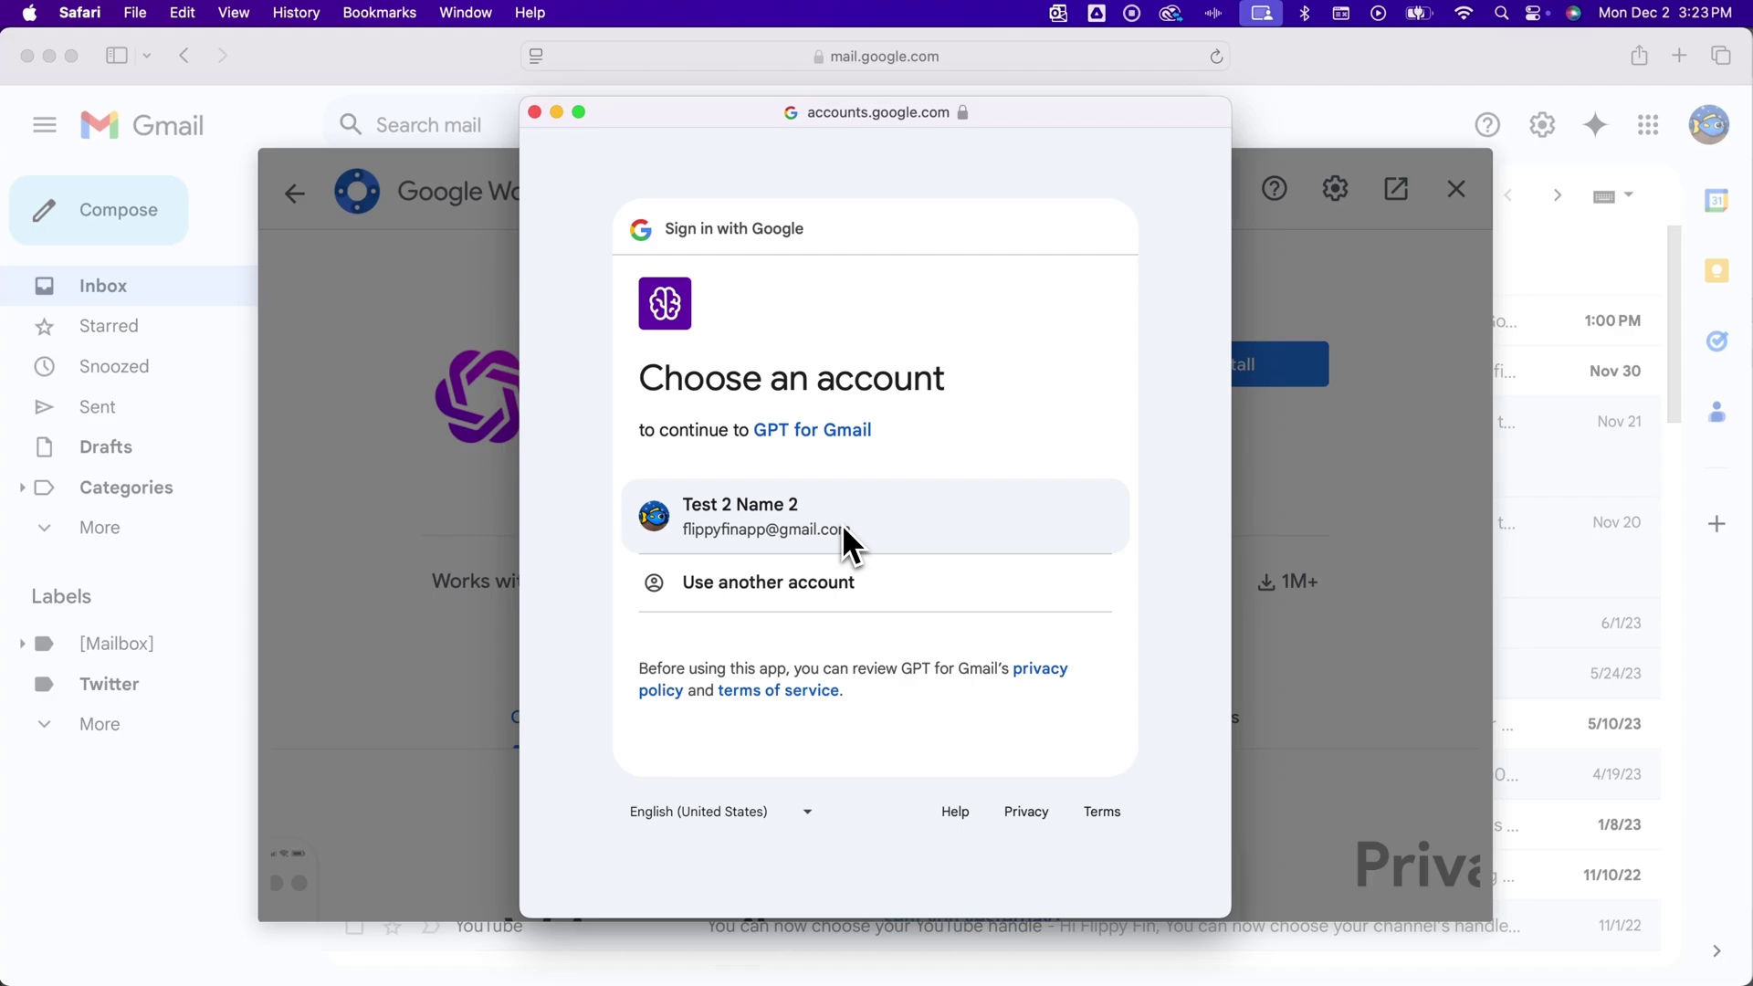
pyautogui.click(839, 520)
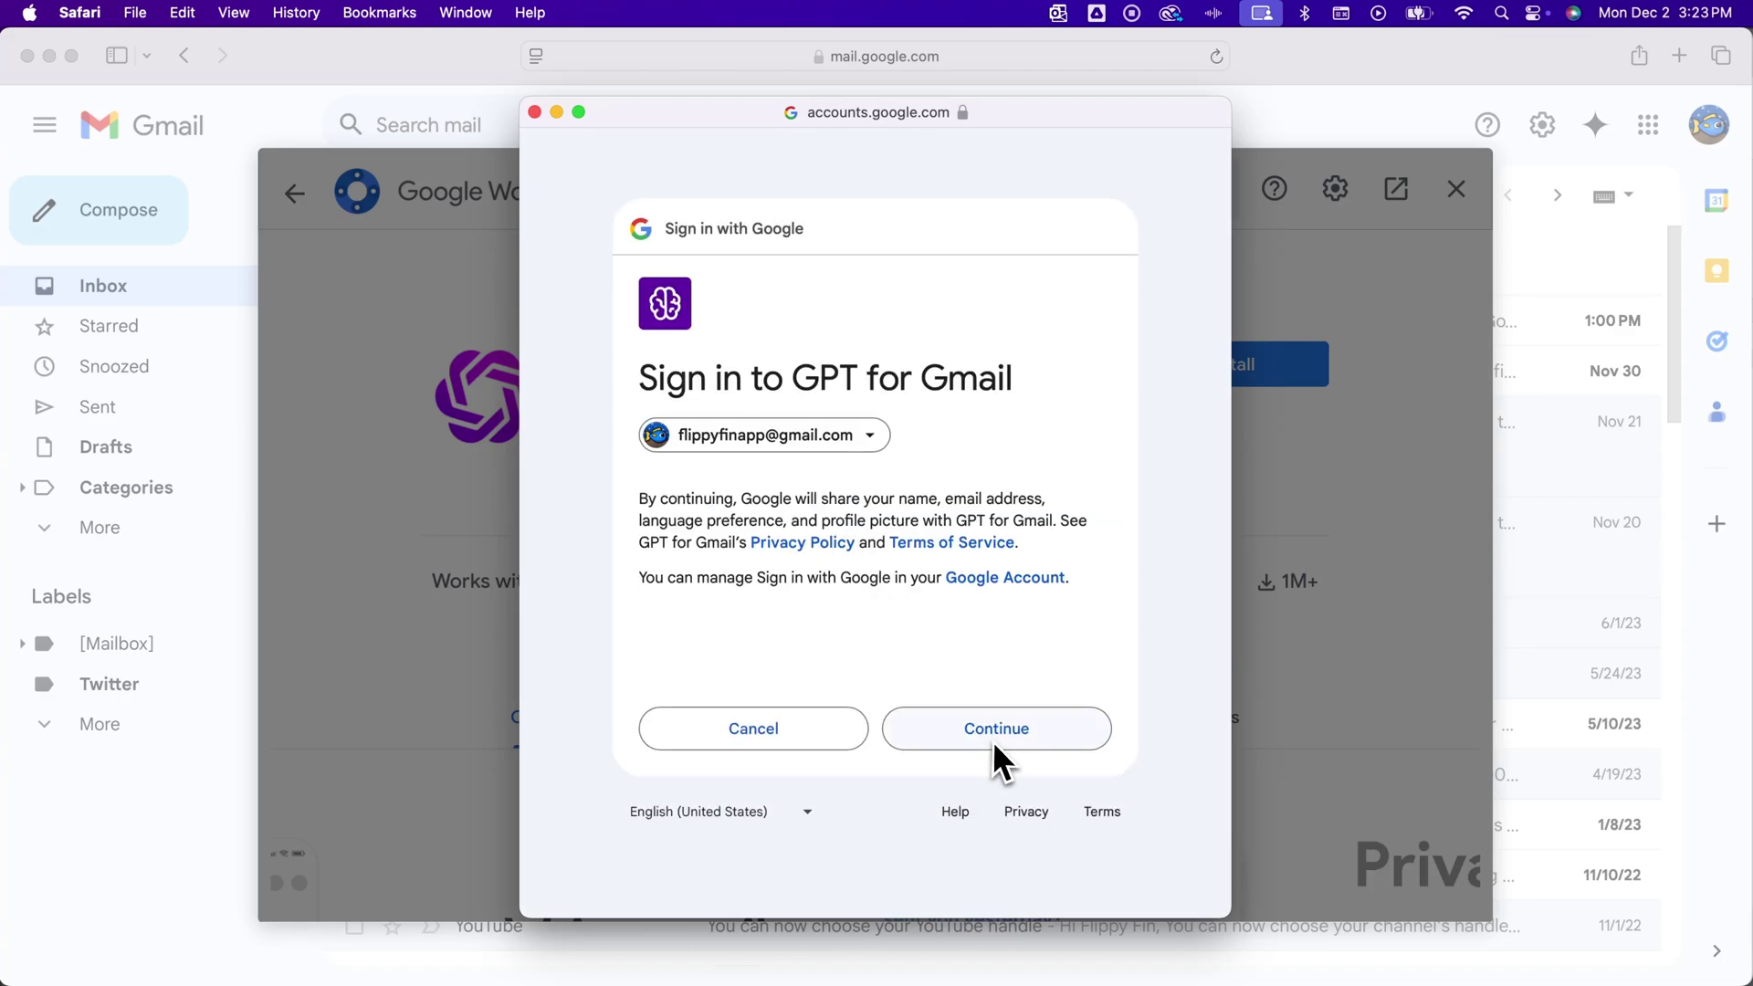
pyautogui.click(994, 738)
pyautogui.scroll(-5, 995, 736)
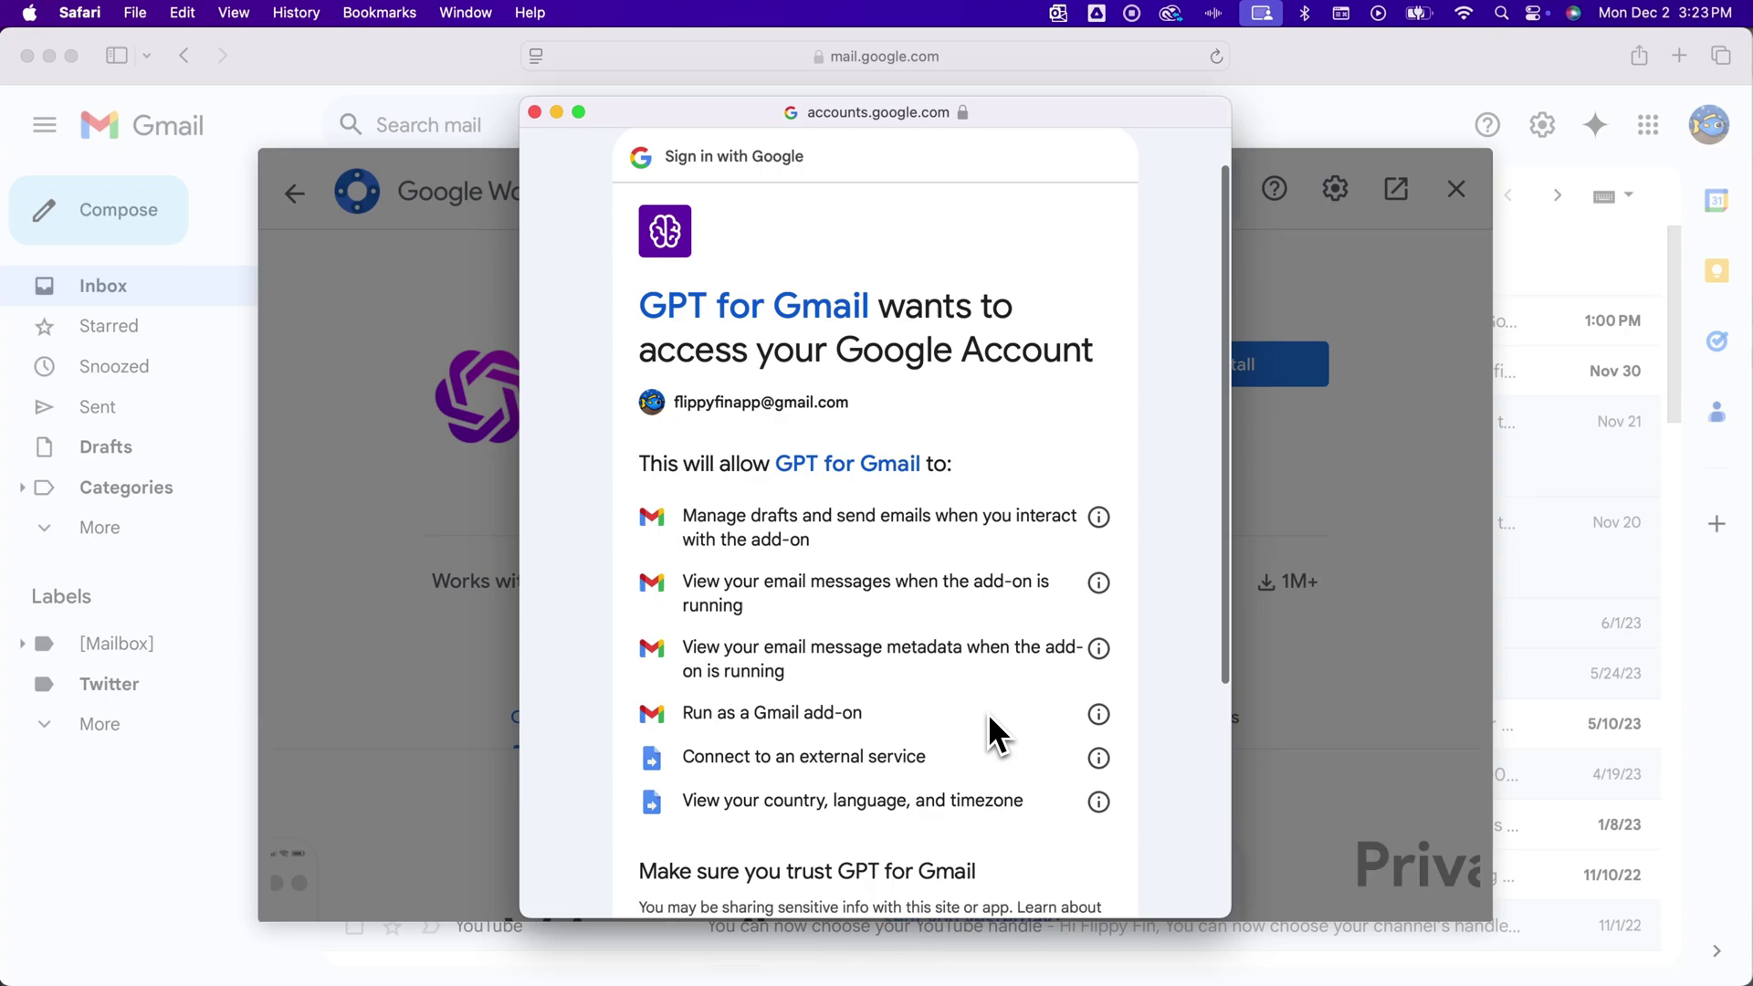
pyautogui.scroll(-3, 988, 713)
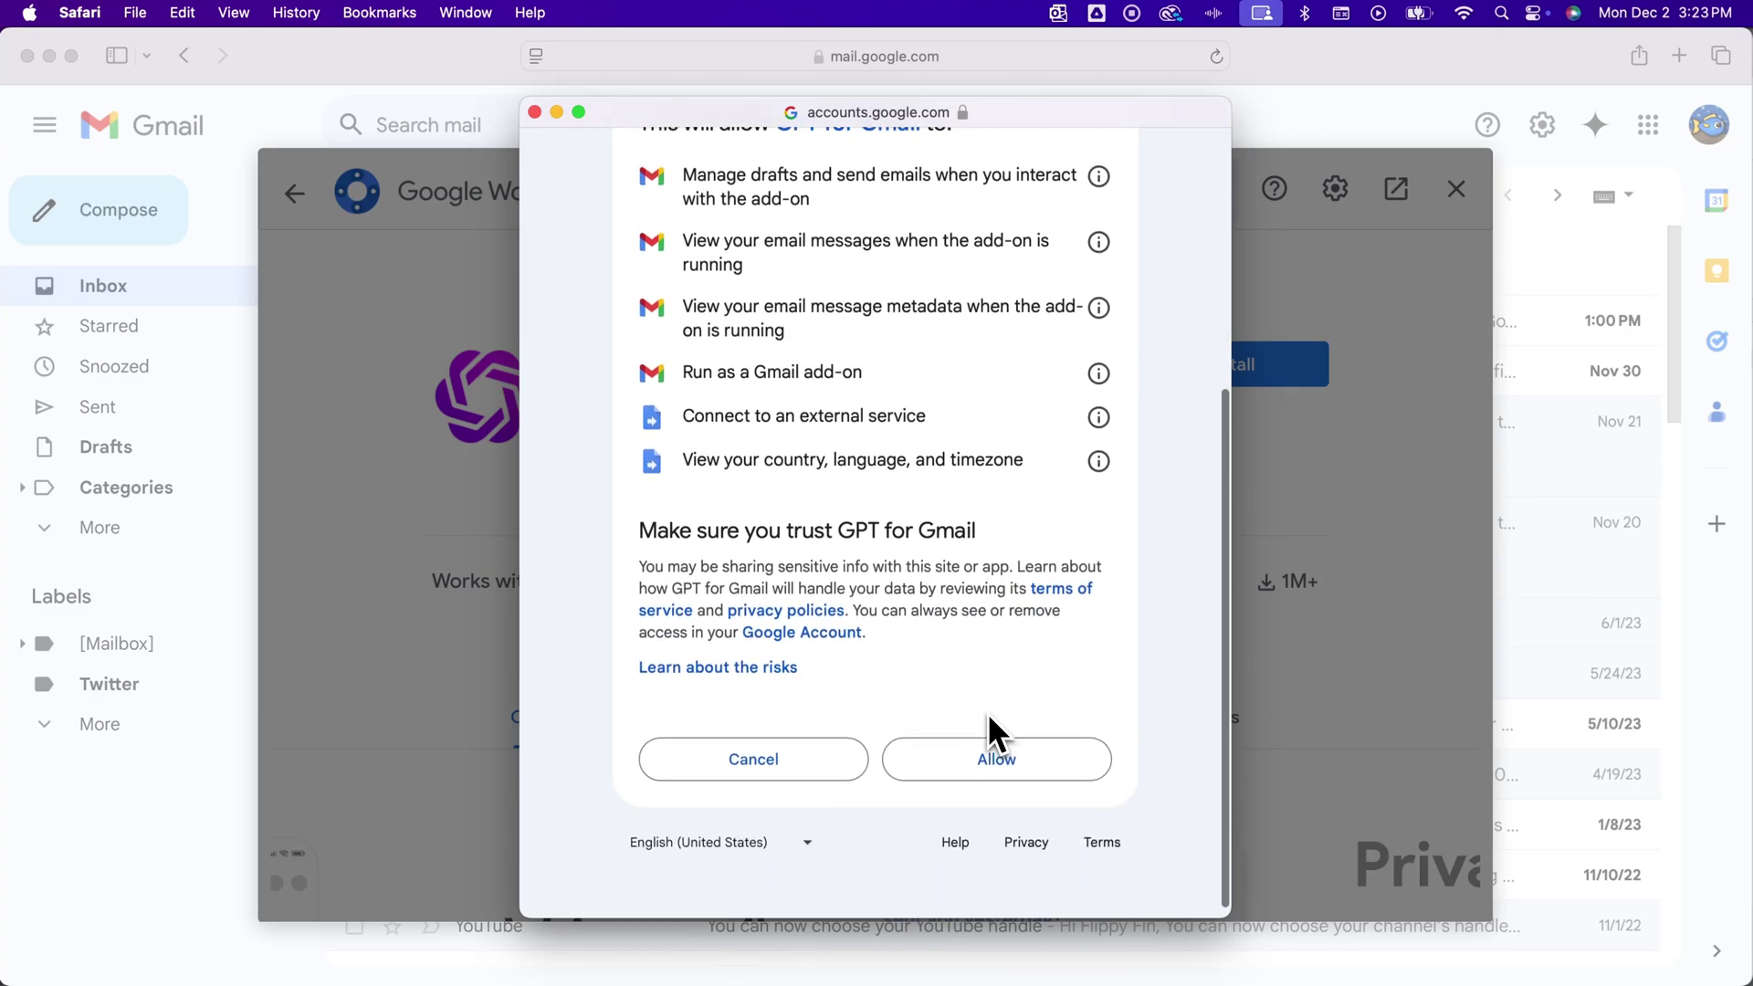
pyautogui.click(1000, 751)
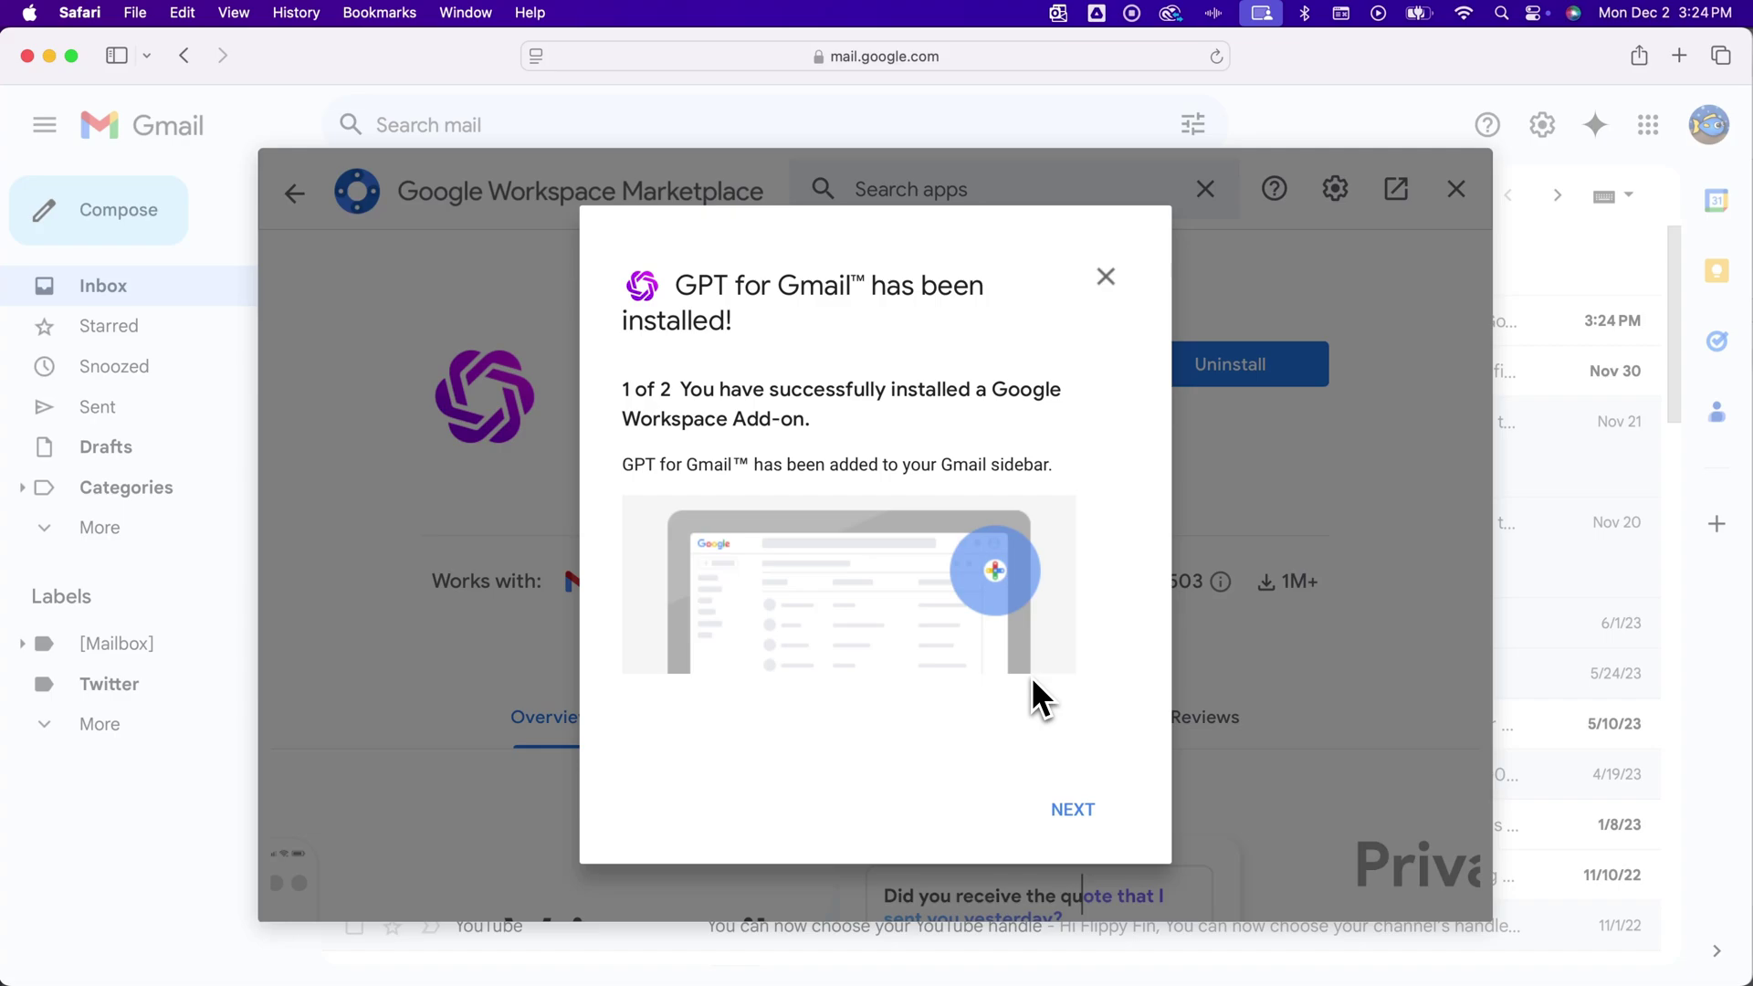
# Follow the additional setup step to the gpt.space 'Use Chat GPT in Gmail' page and browse it
pyautogui.click(1069, 808)
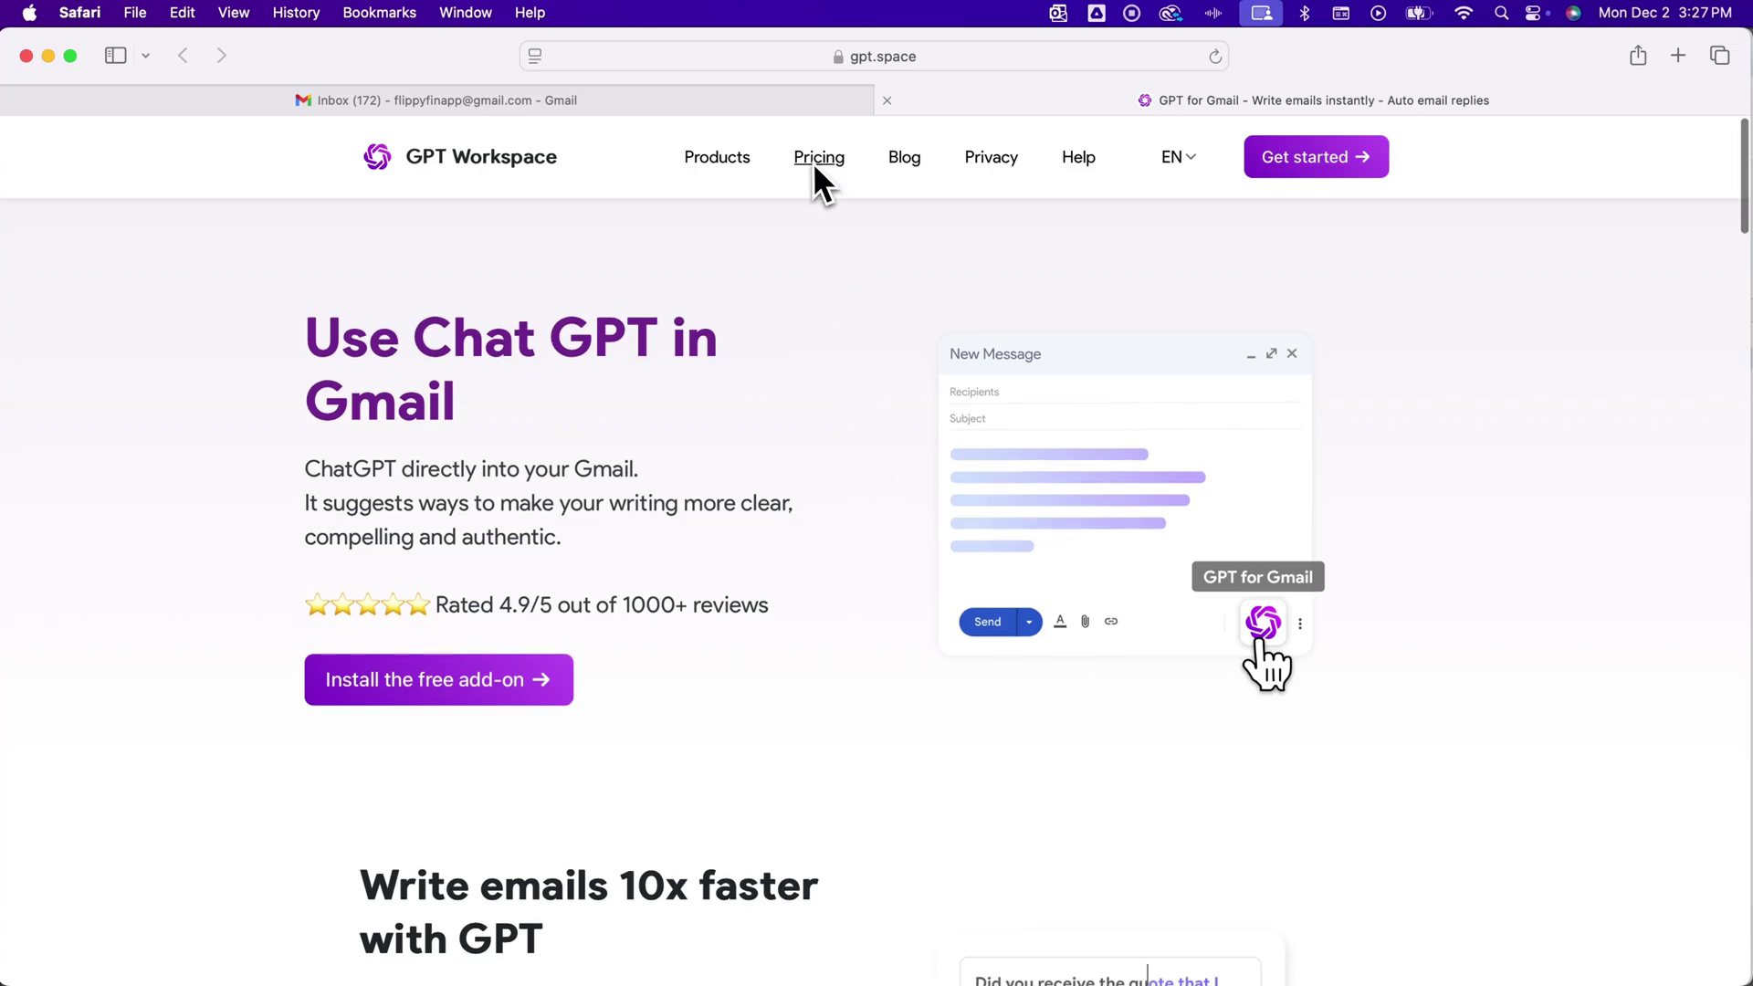
pyautogui.scroll(-1, 818, 309)
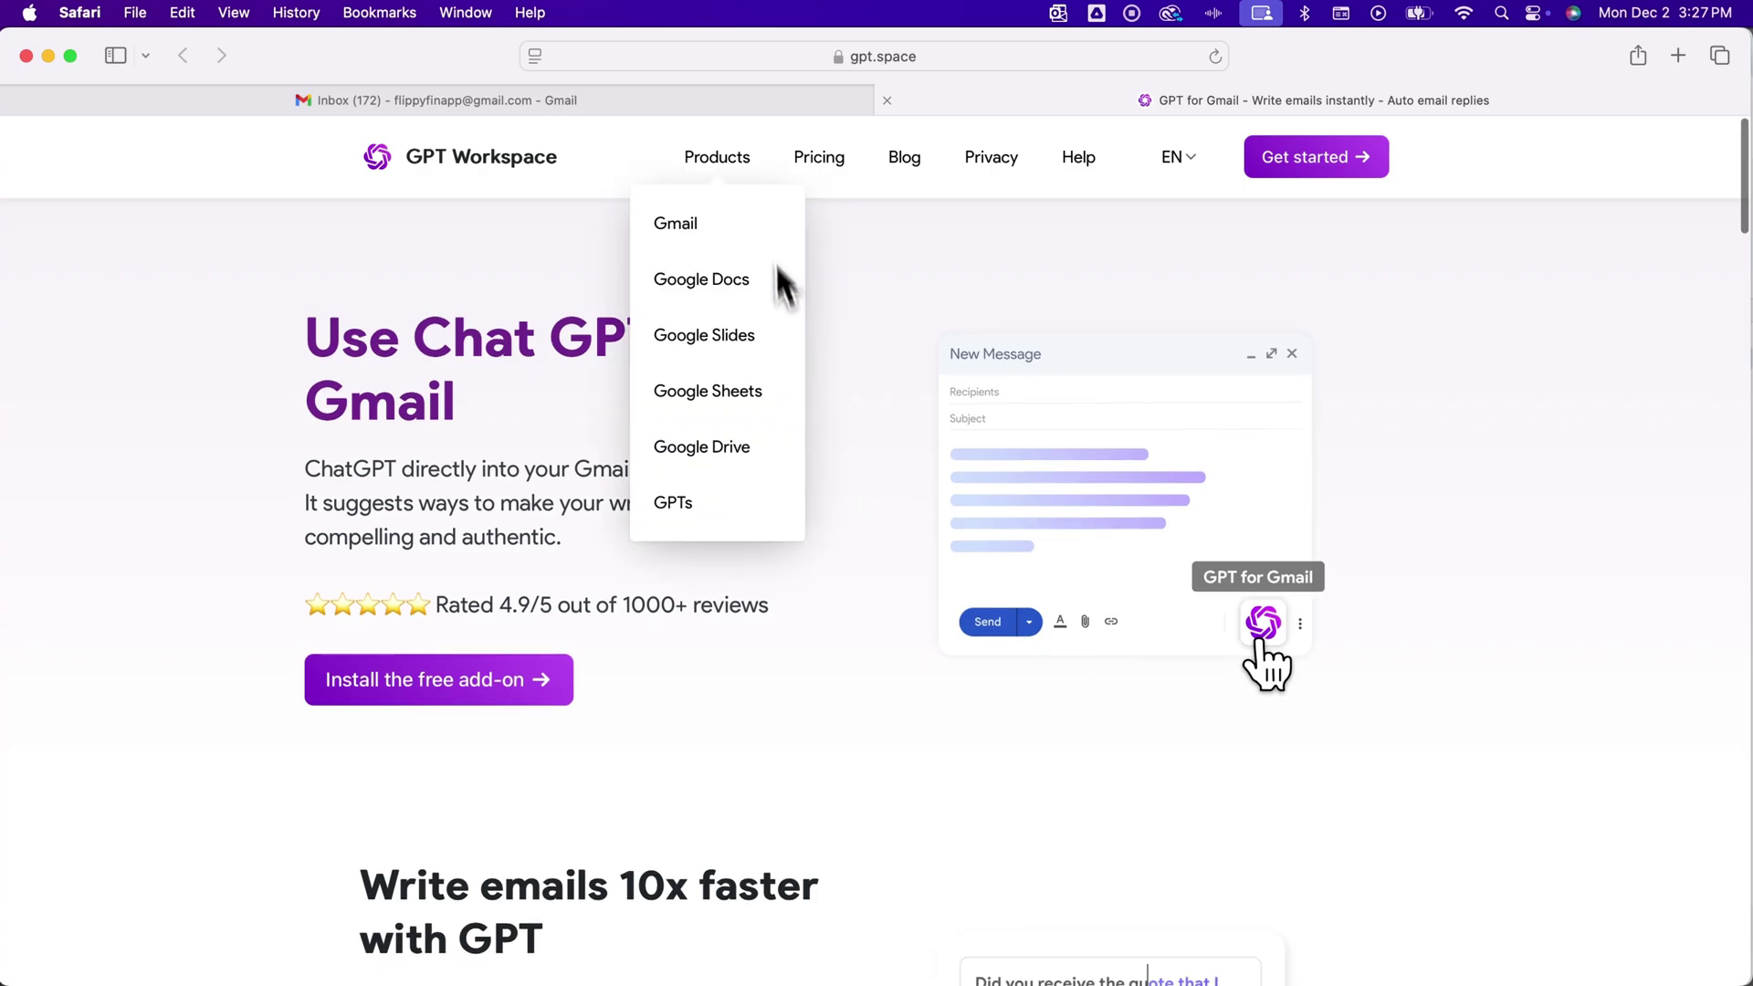
# Back in the Gmail tab, dismiss the installation-complete notice and close the Marketplace
pyautogui.click(747, 101)
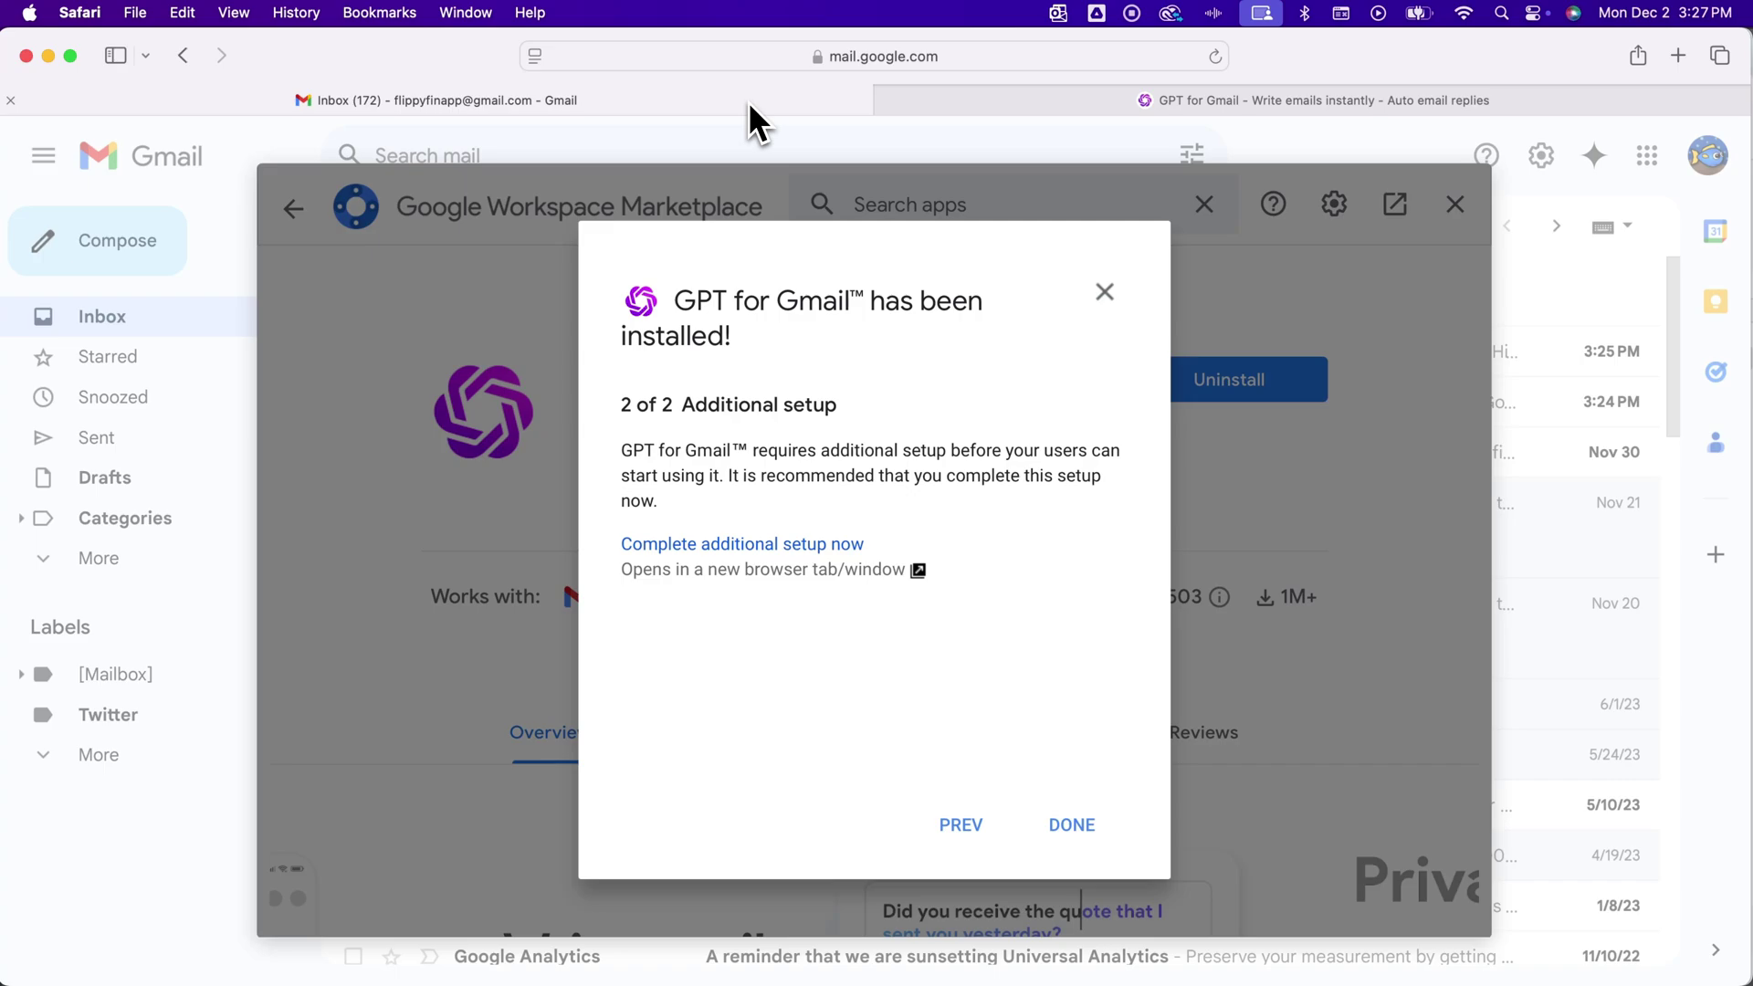
pyautogui.click(1063, 822)
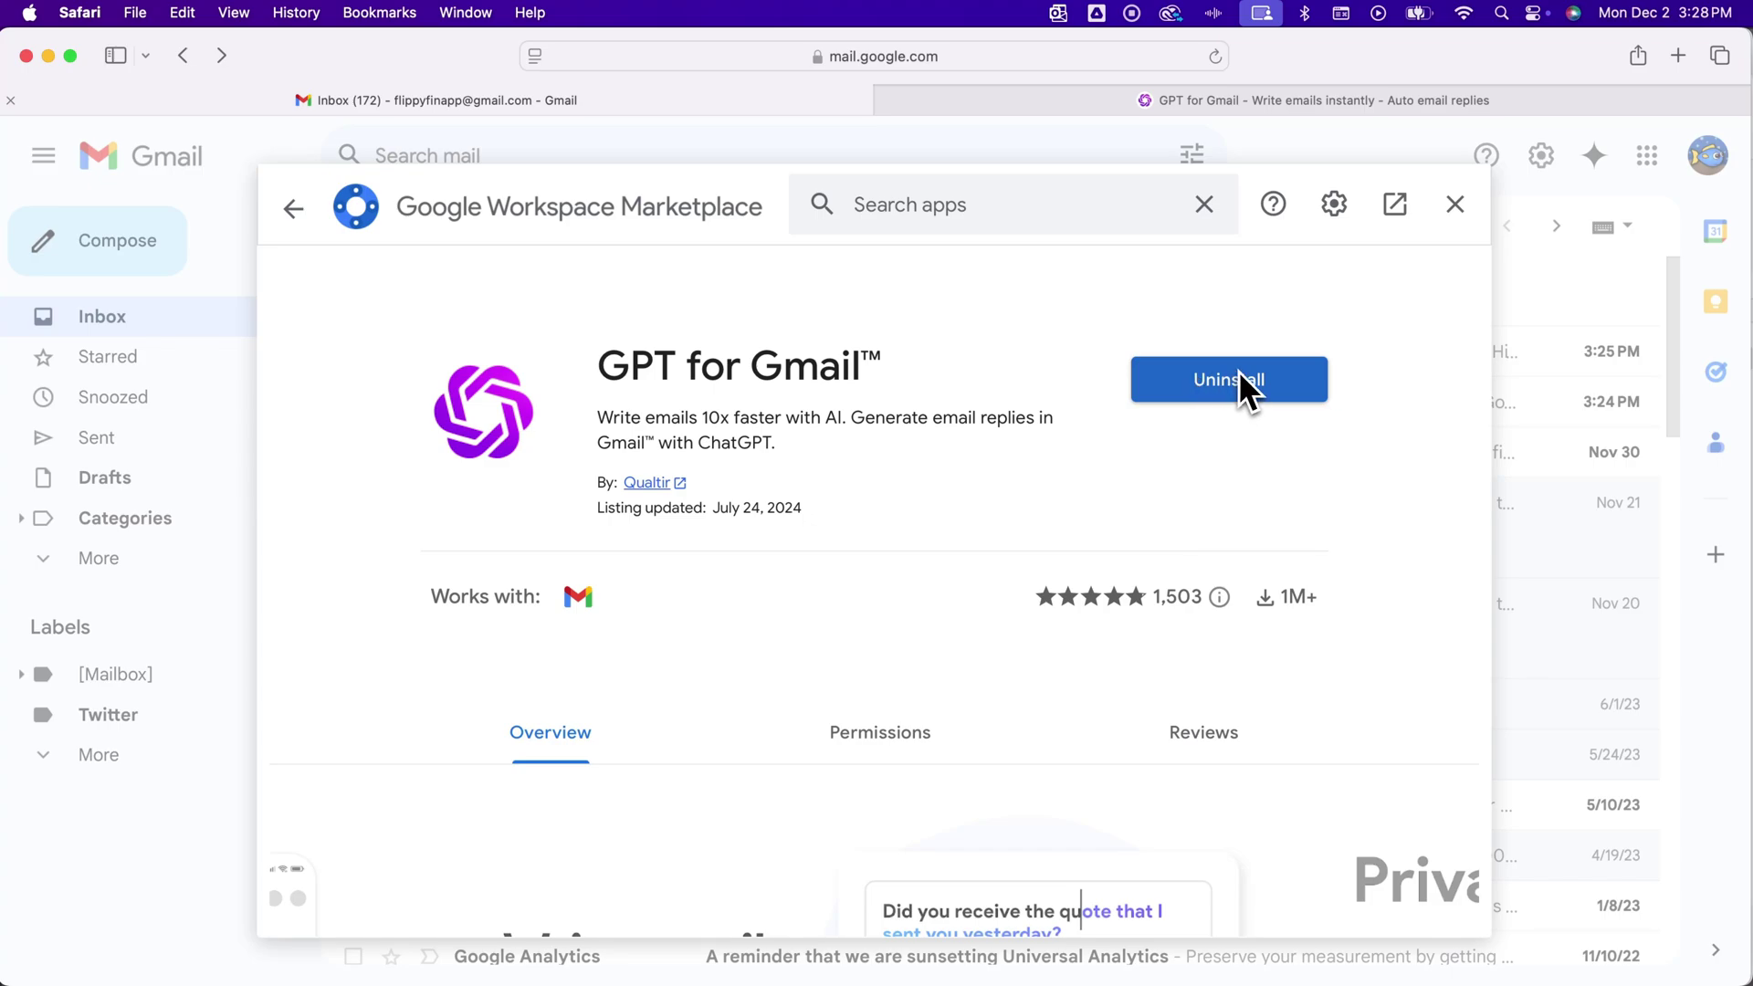
pyautogui.click(1456, 205)
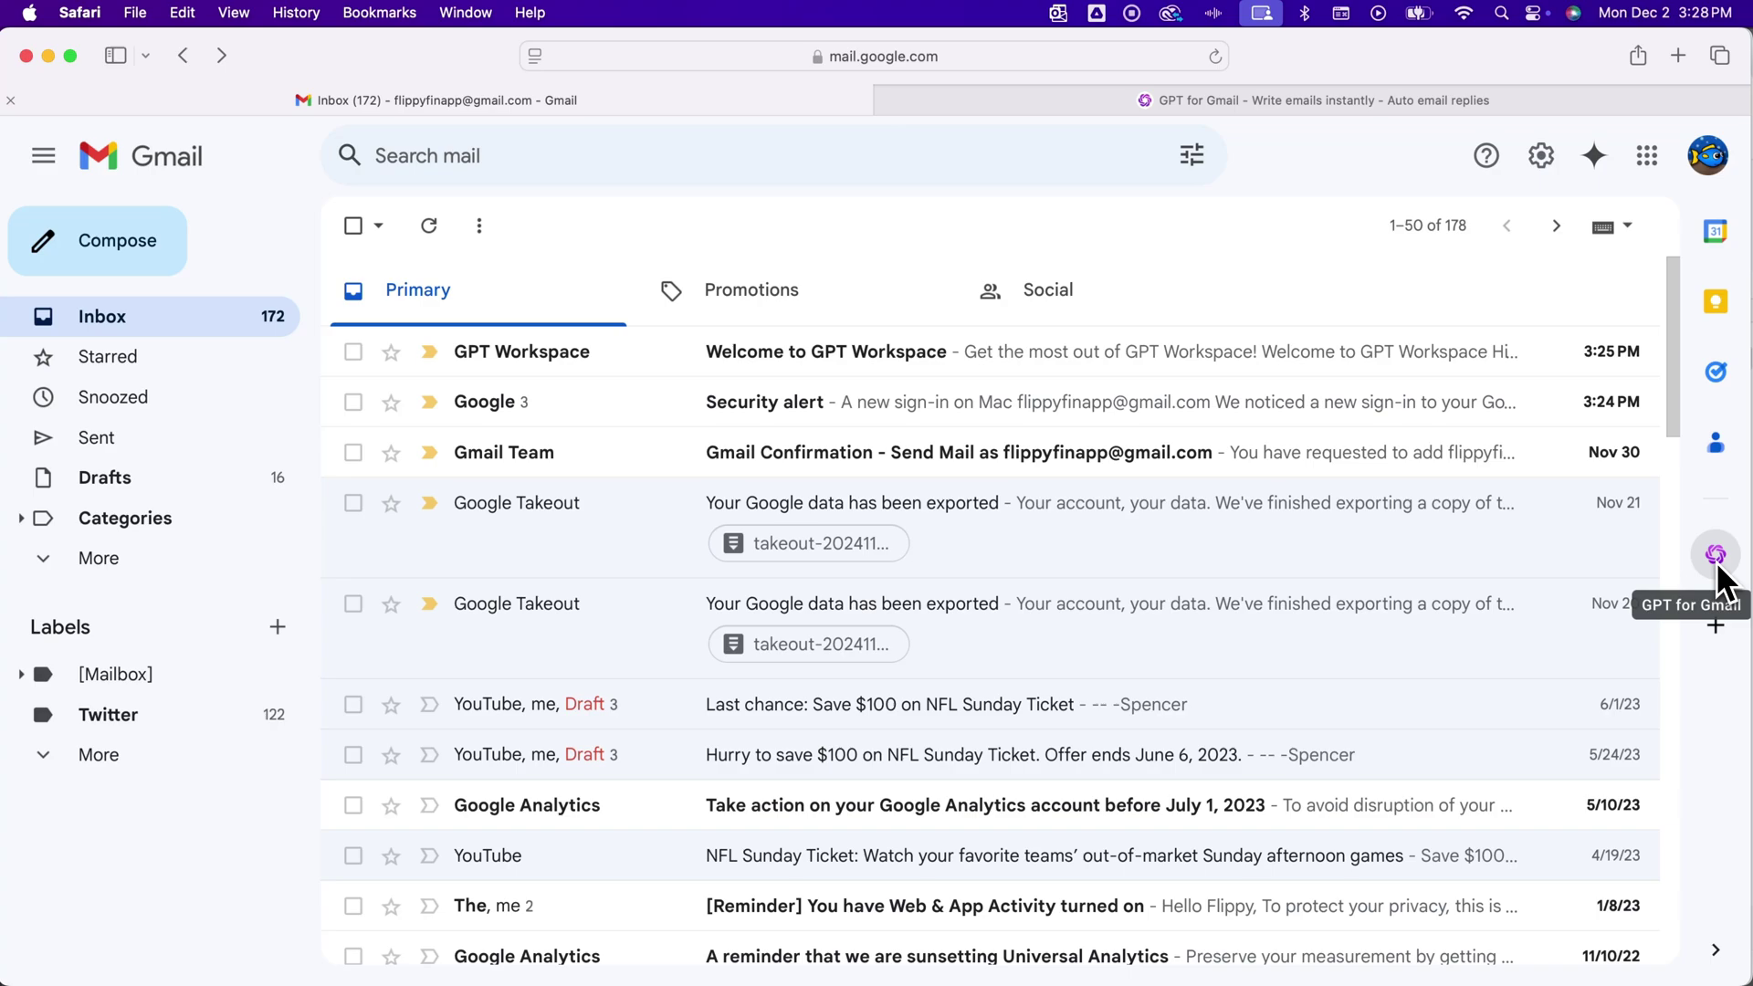
# Compose a new message to the contact's e-mail address, leaving the body empty
pyautogui.click(141, 258)
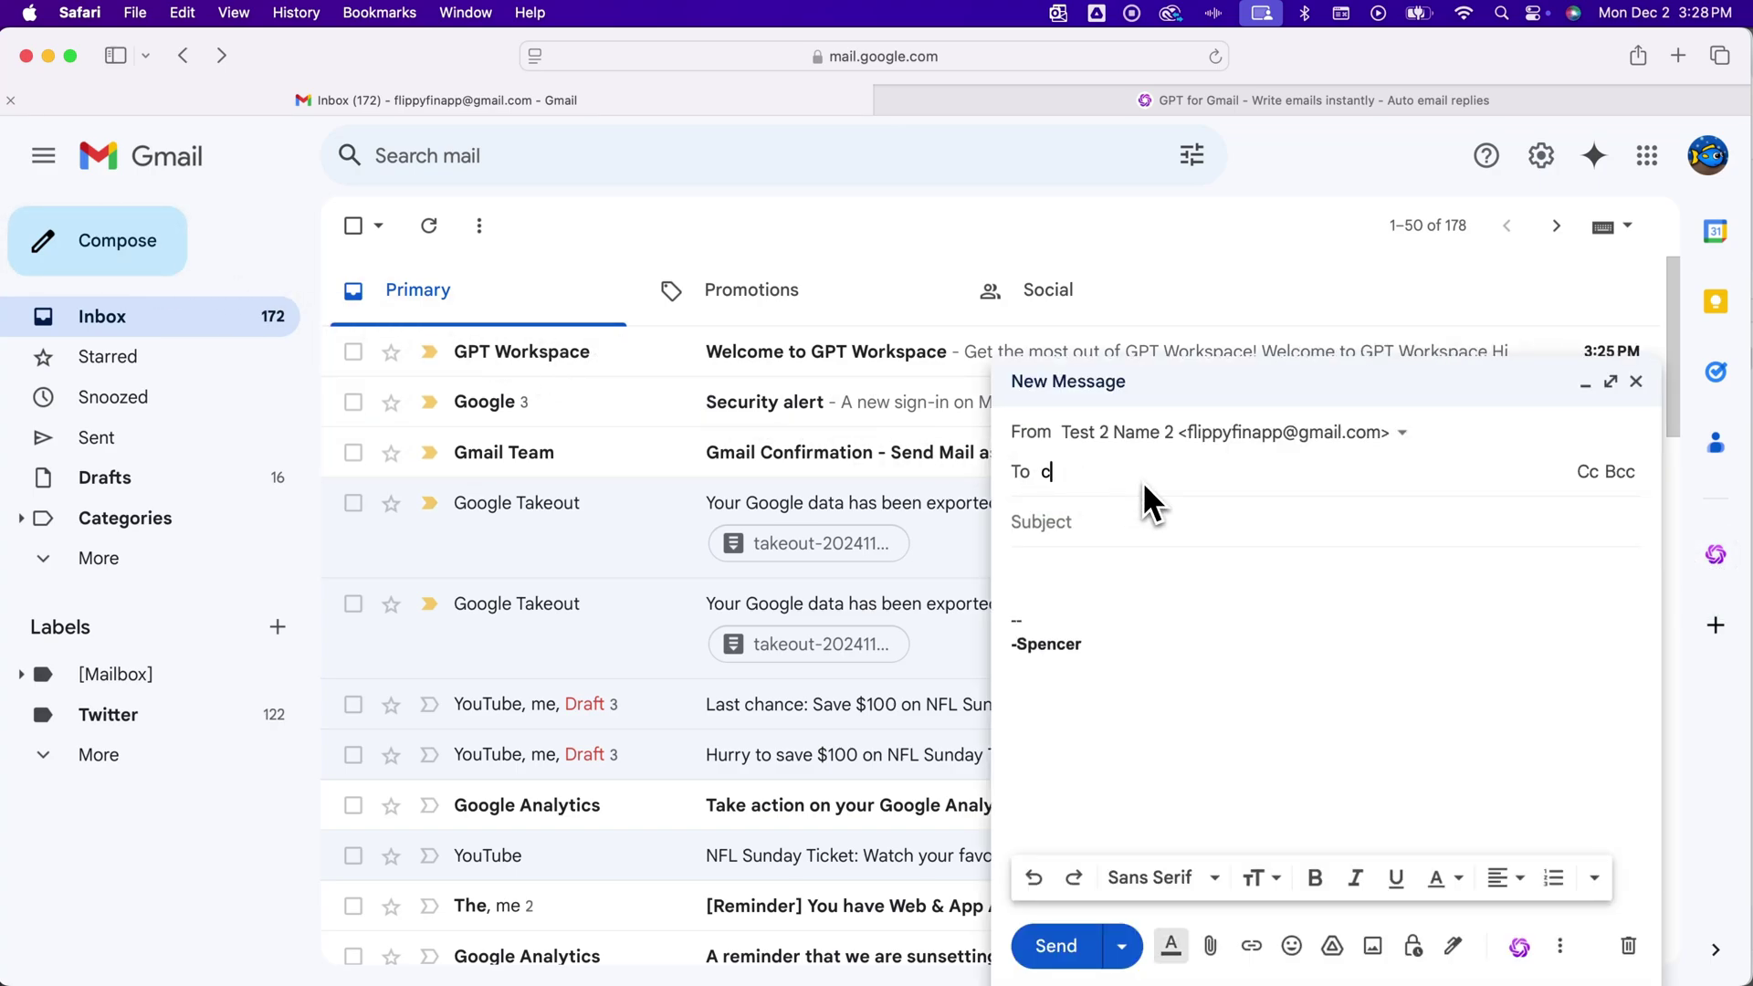
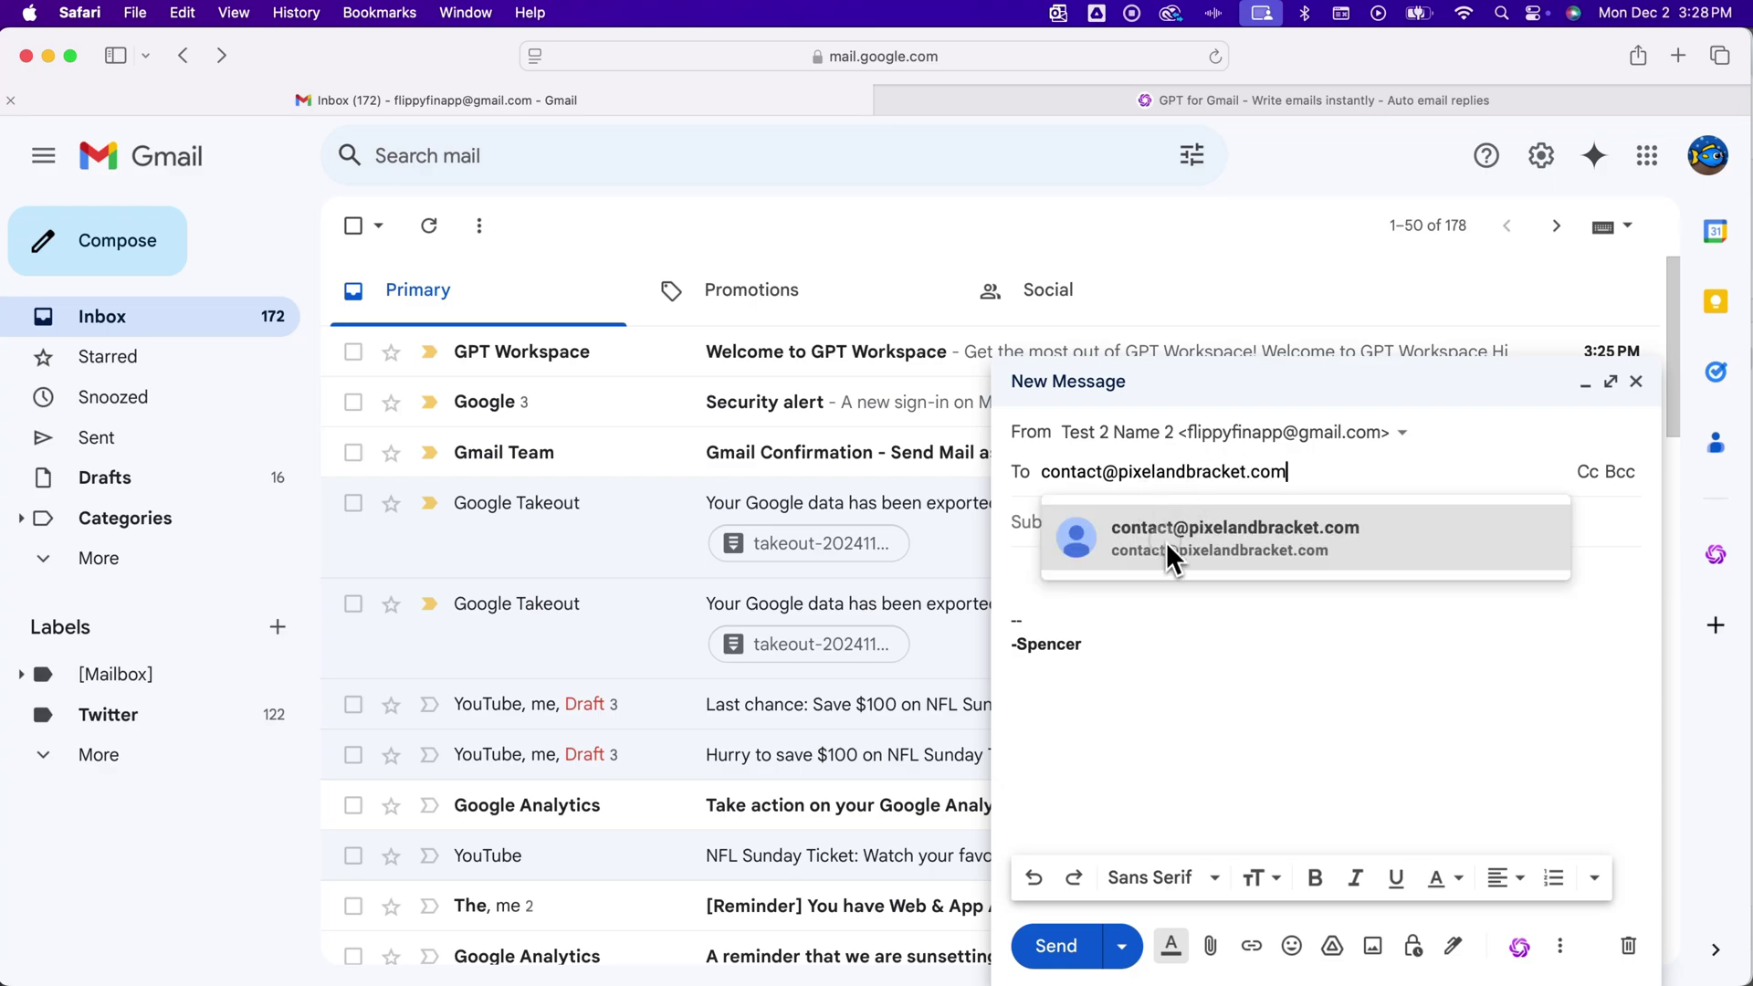
pyautogui.click(1165, 541)
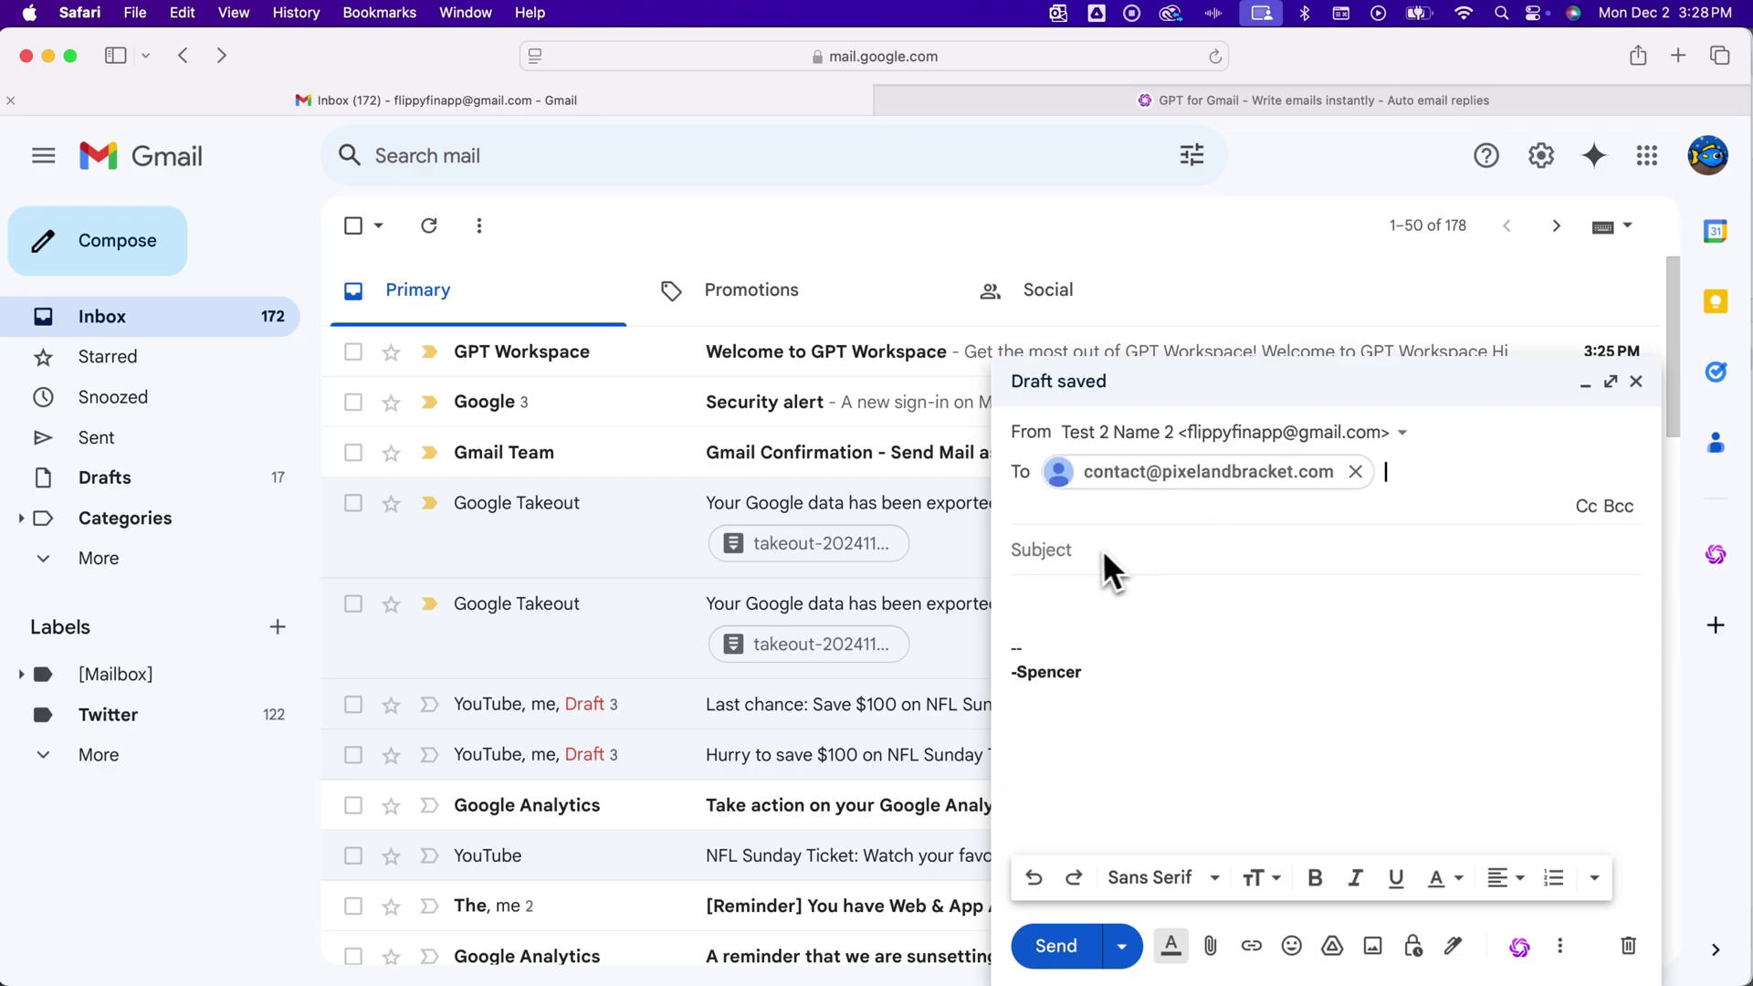
pyautogui.click(1072, 589)
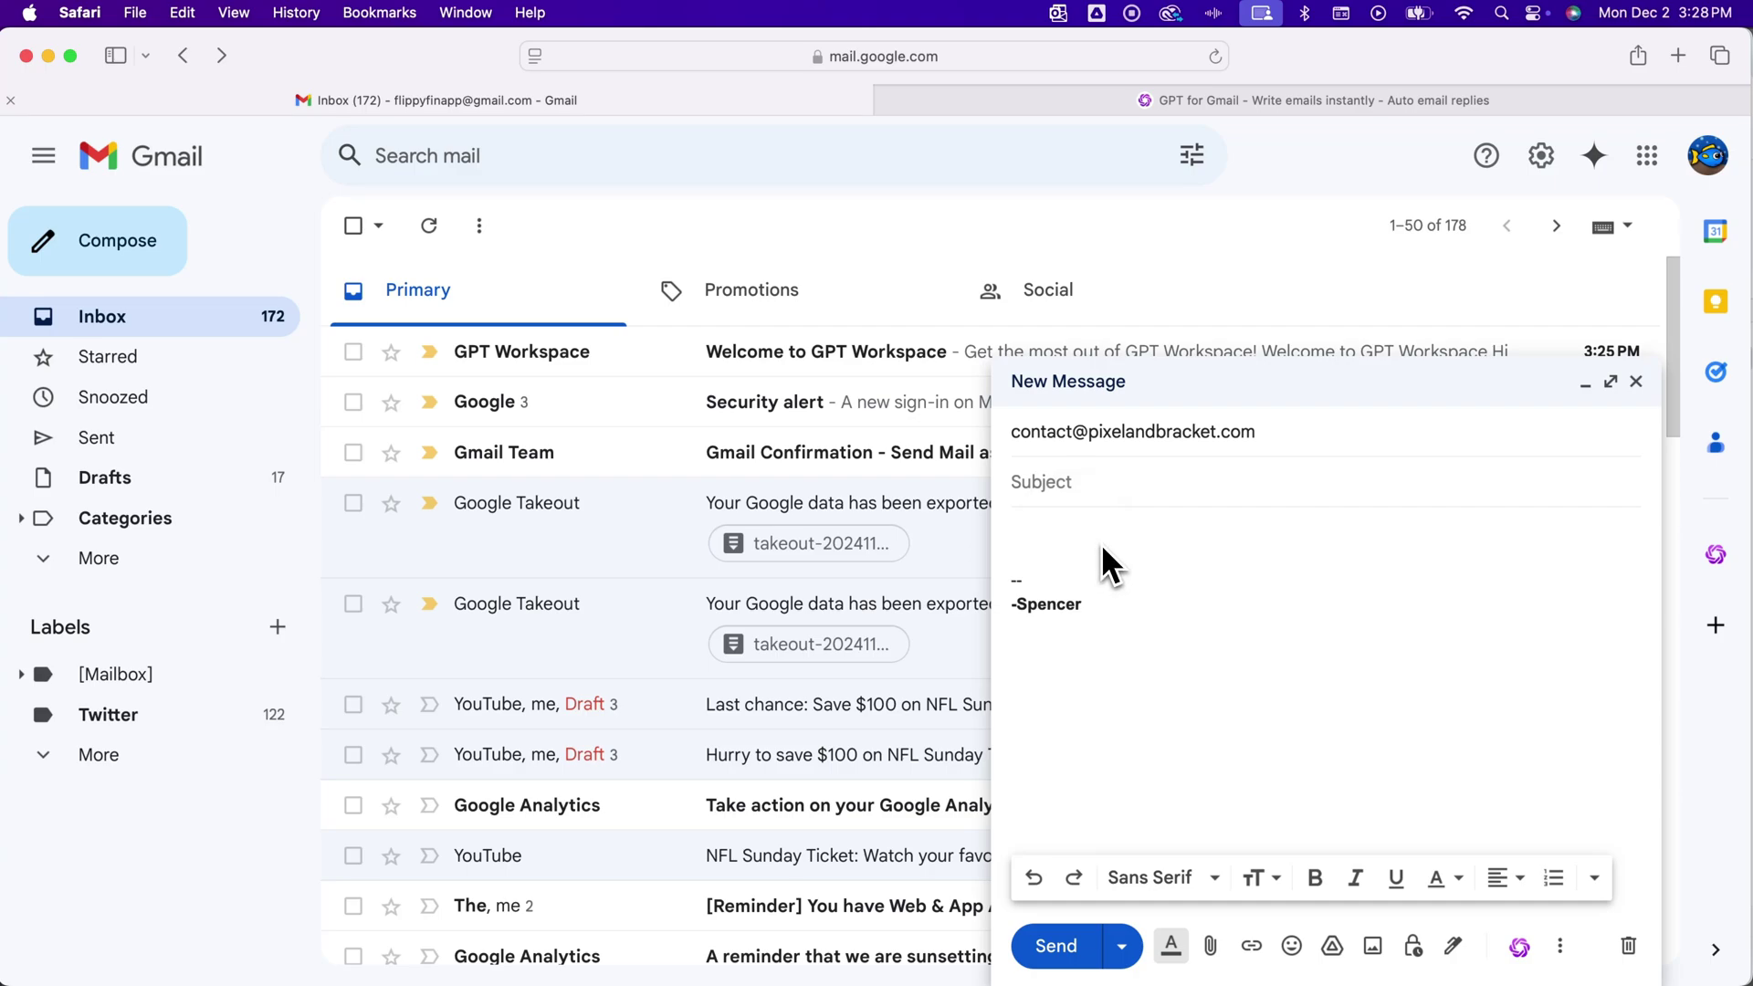
pyautogui.write('Hi')
pyautogui.press('BackSpace')
pyautogui.press('BackSpace')
# Generate a GPT for Gmail draft from the prompt 'brief intro of myself and then ask a question about a YouTube tutorial video'
pyautogui.click(1521, 949)
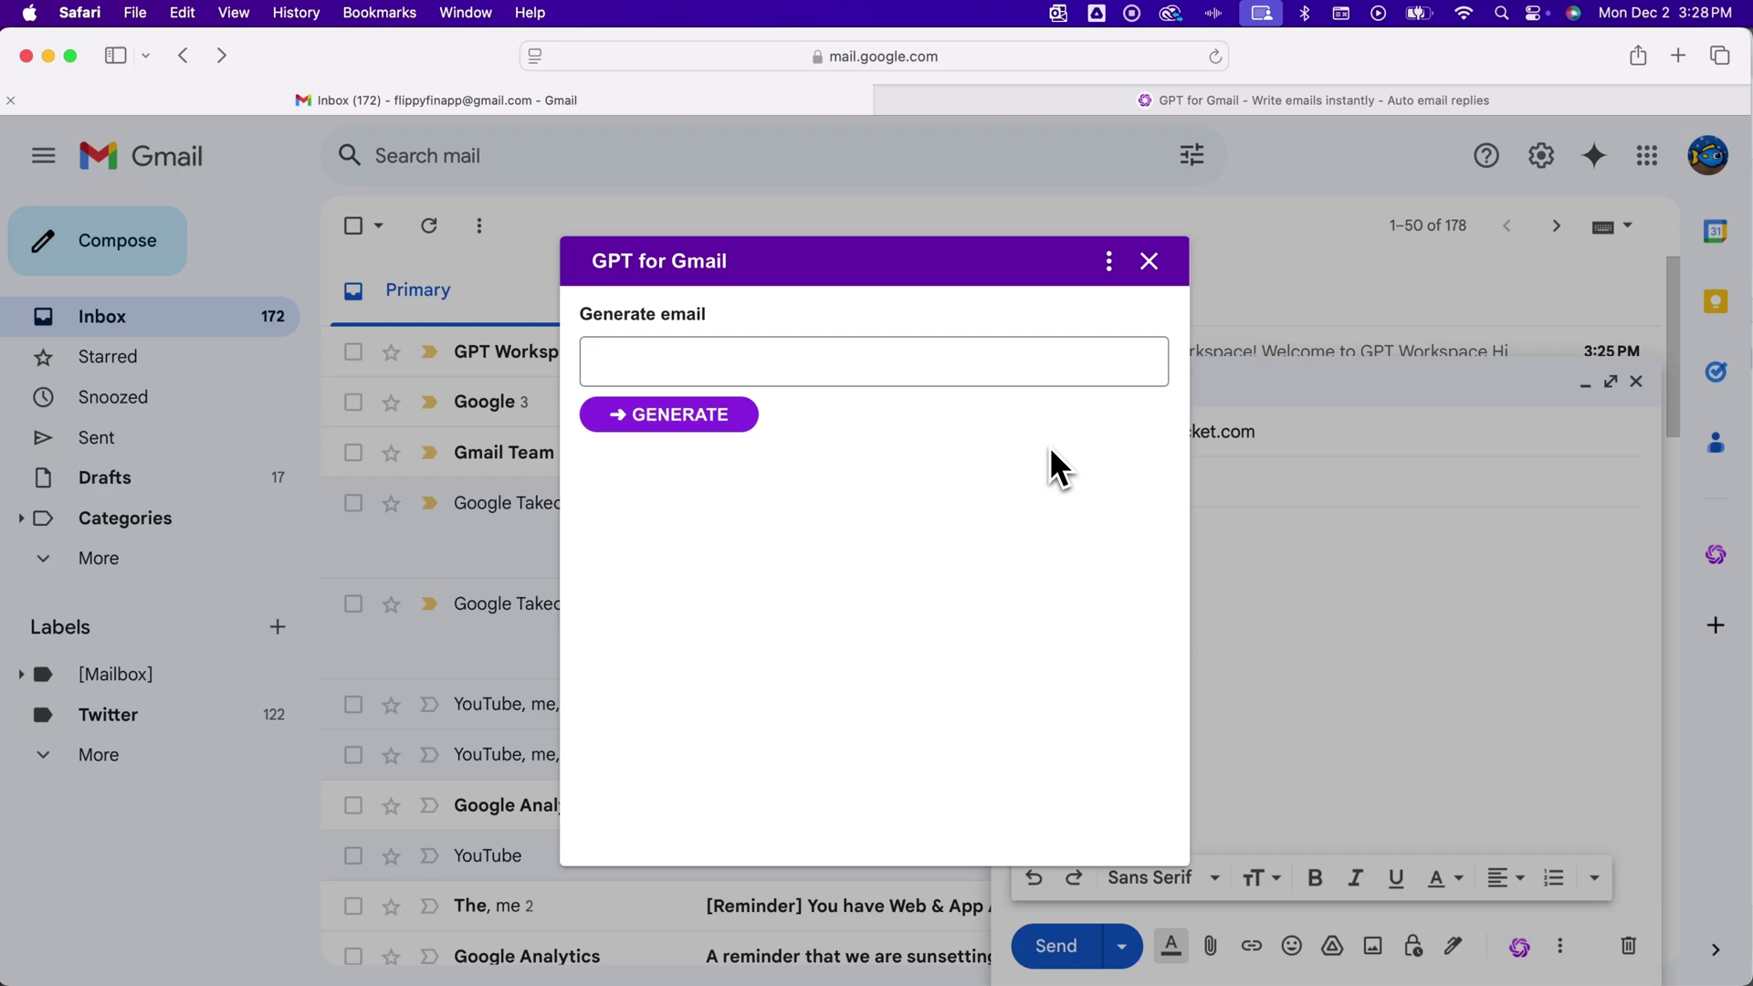
pyautogui.click(918, 367)
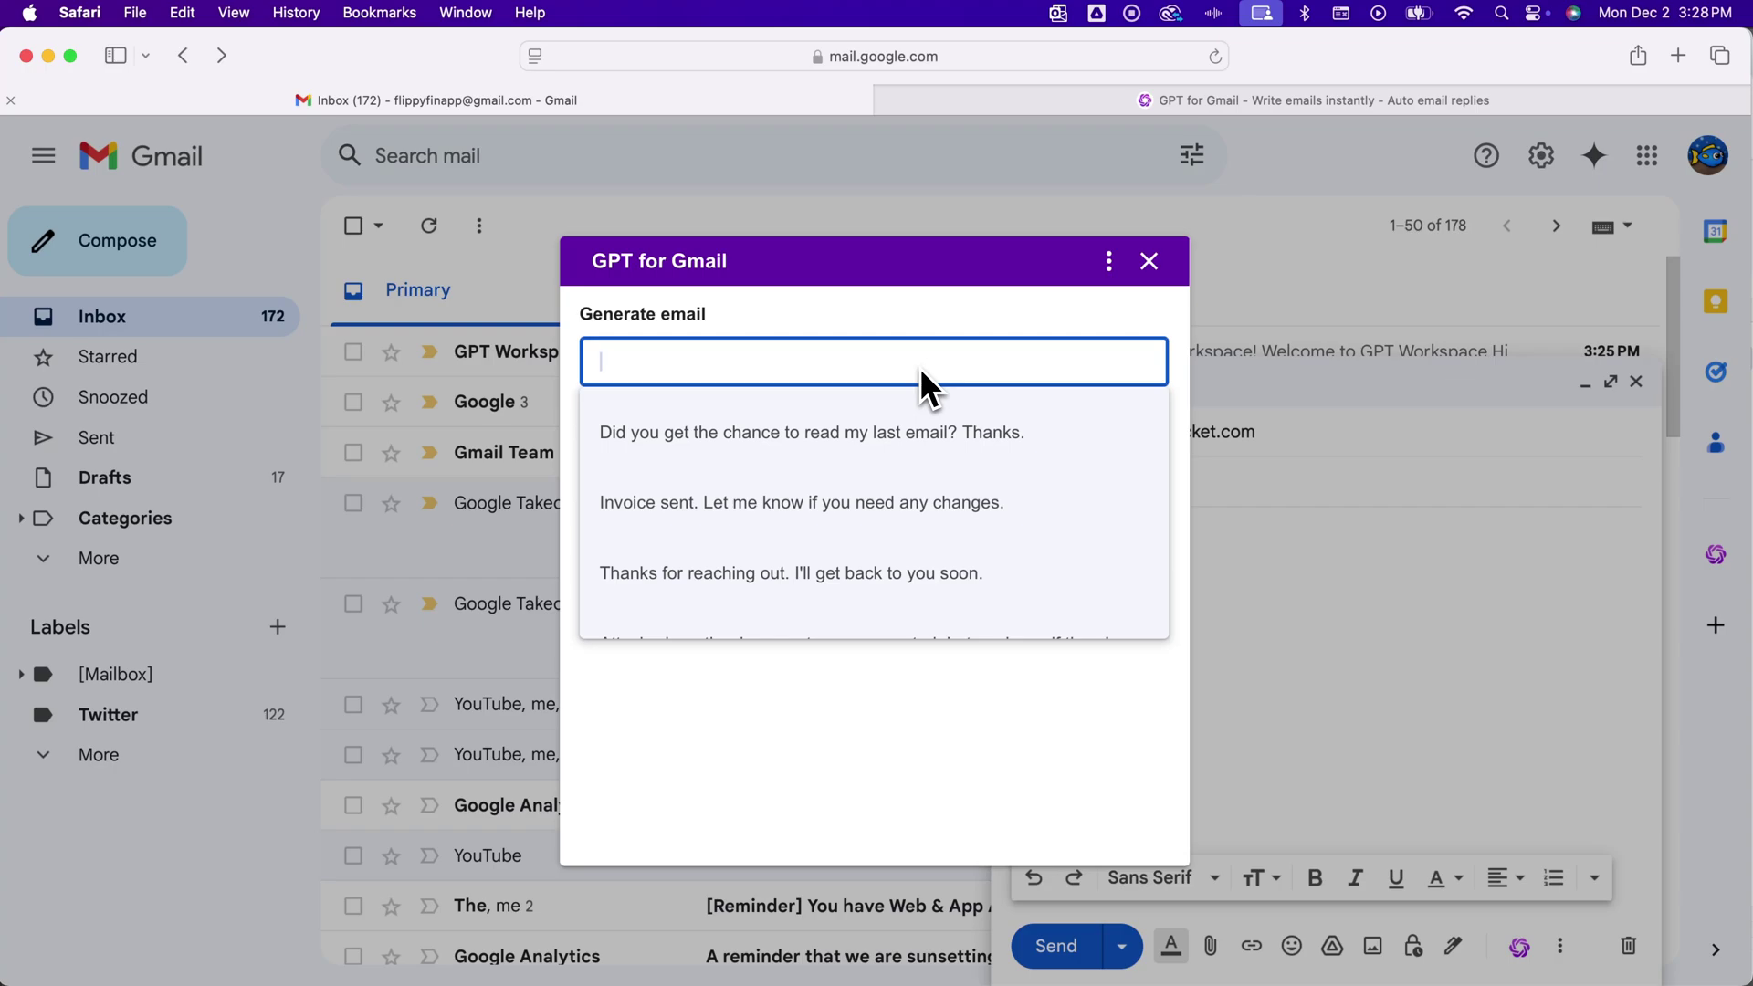
pyautogui.scroll(-3, 842, 452)
pyautogui.scroll(3, 841, 456)
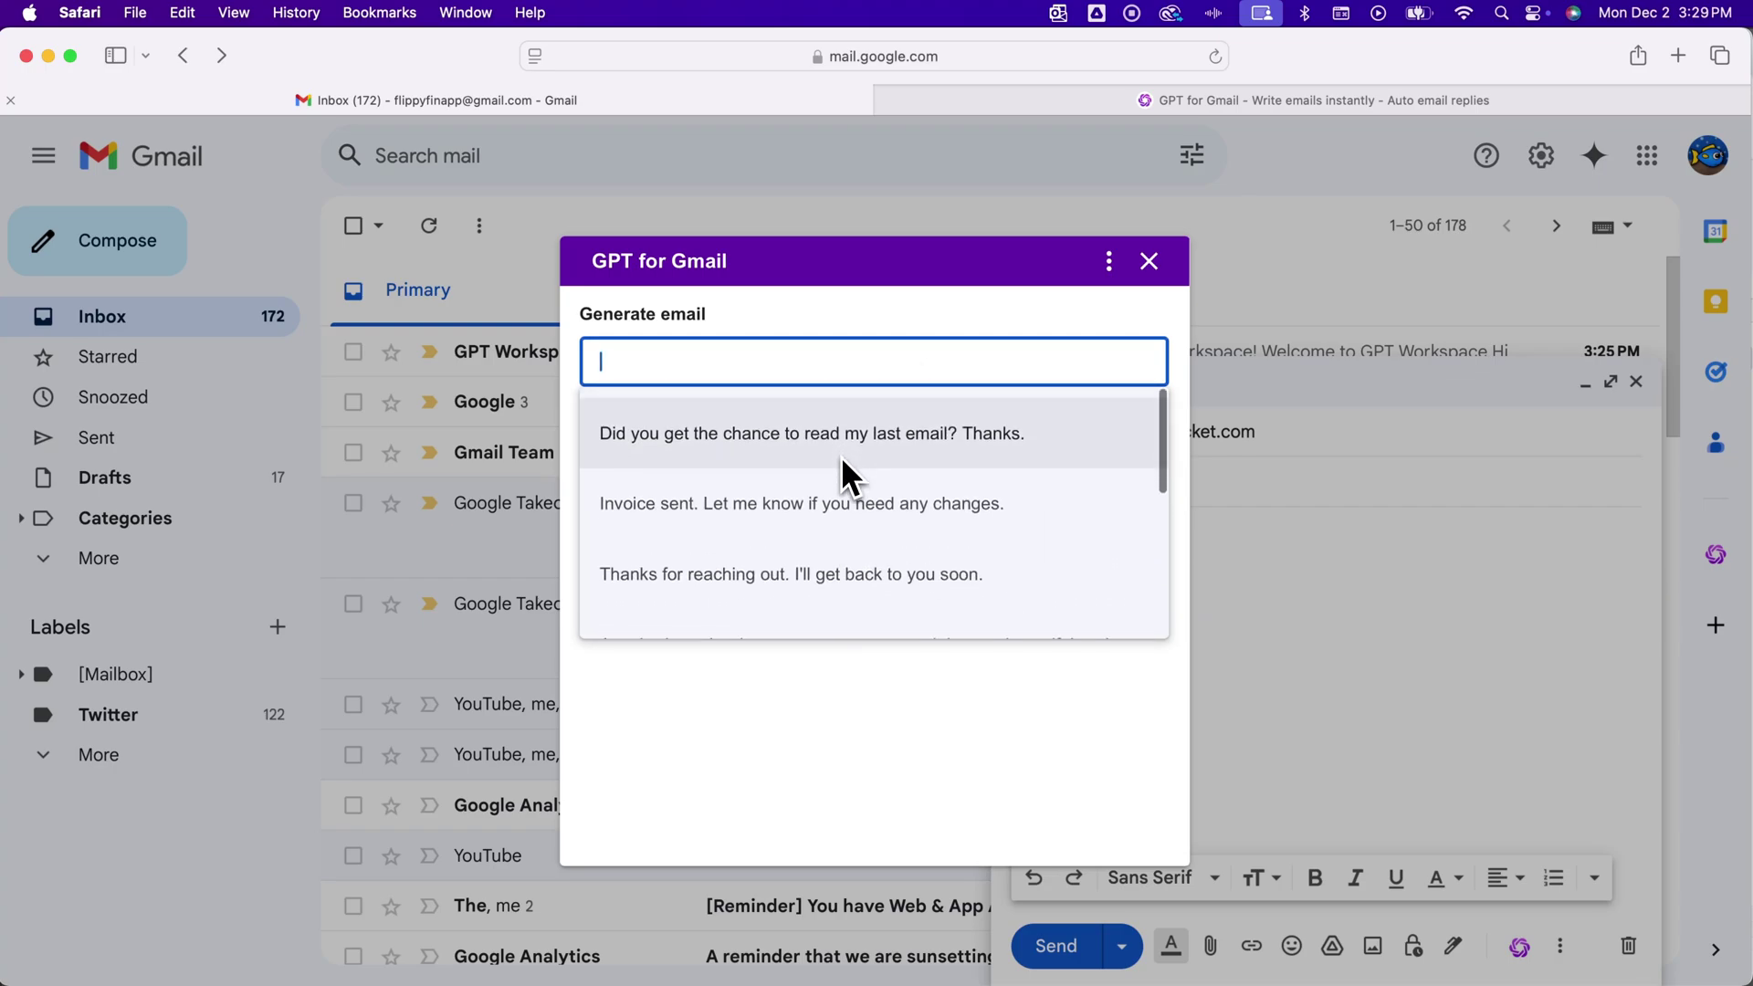
pyautogui.click(659, 367)
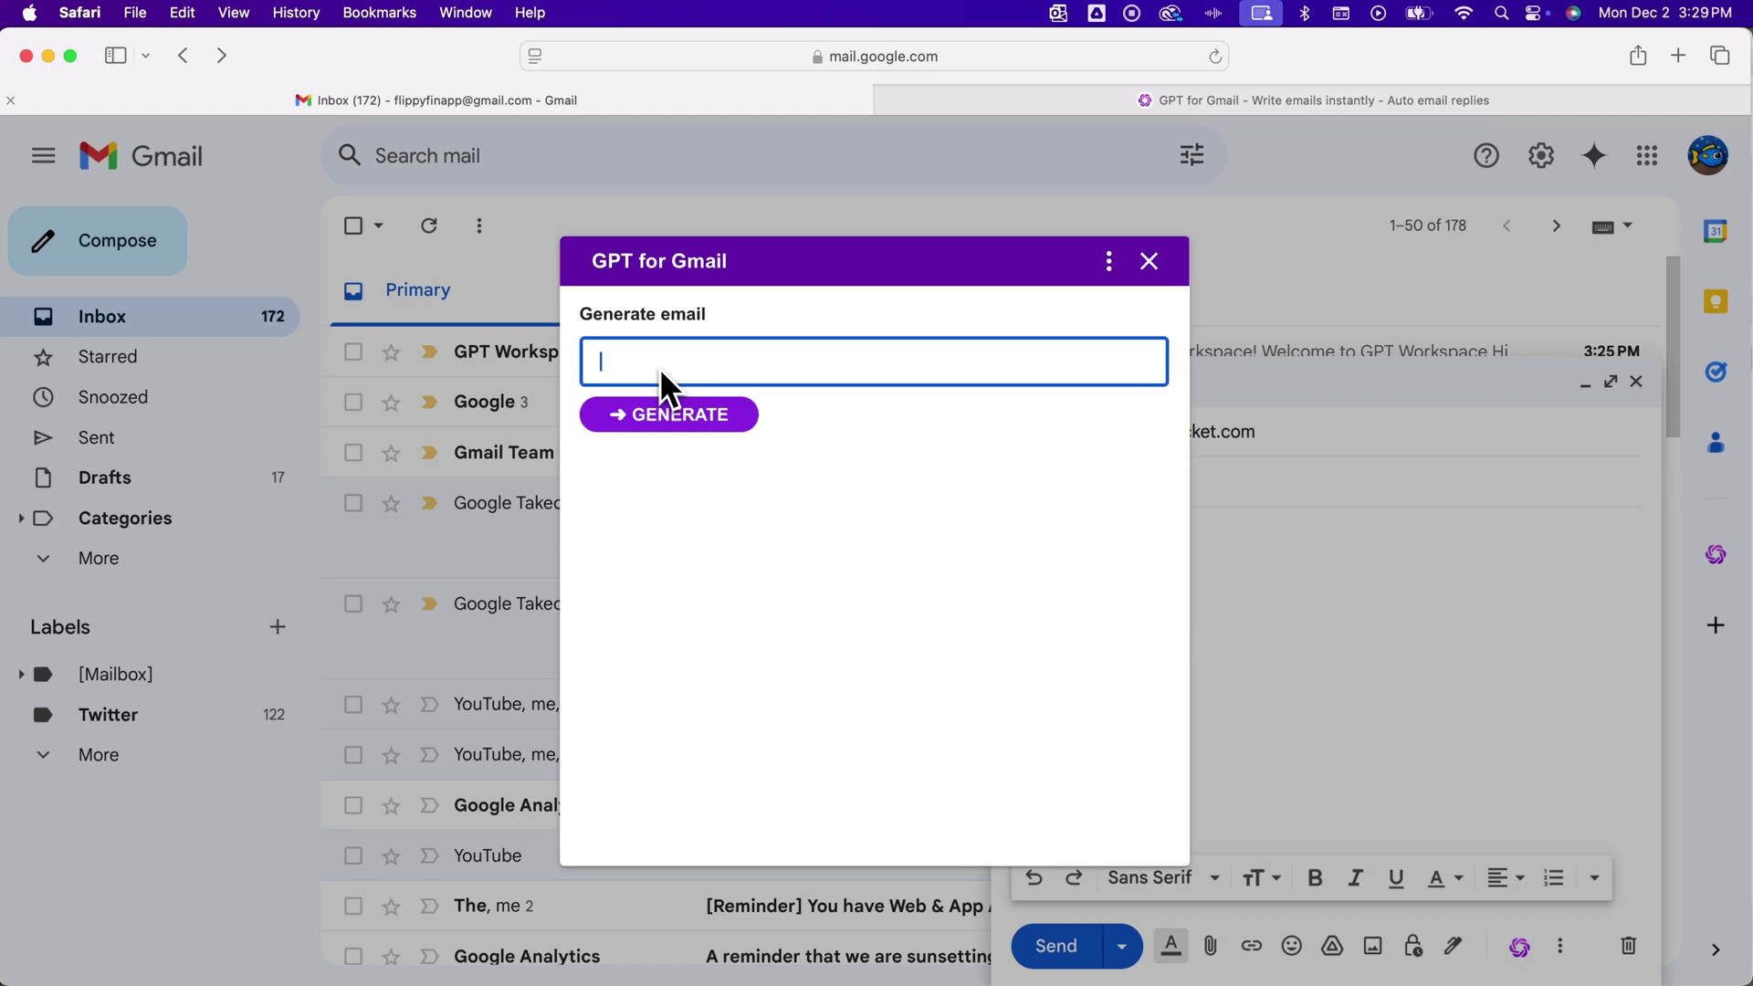
pyautogui.write('brief intro of myself and then ask a question')
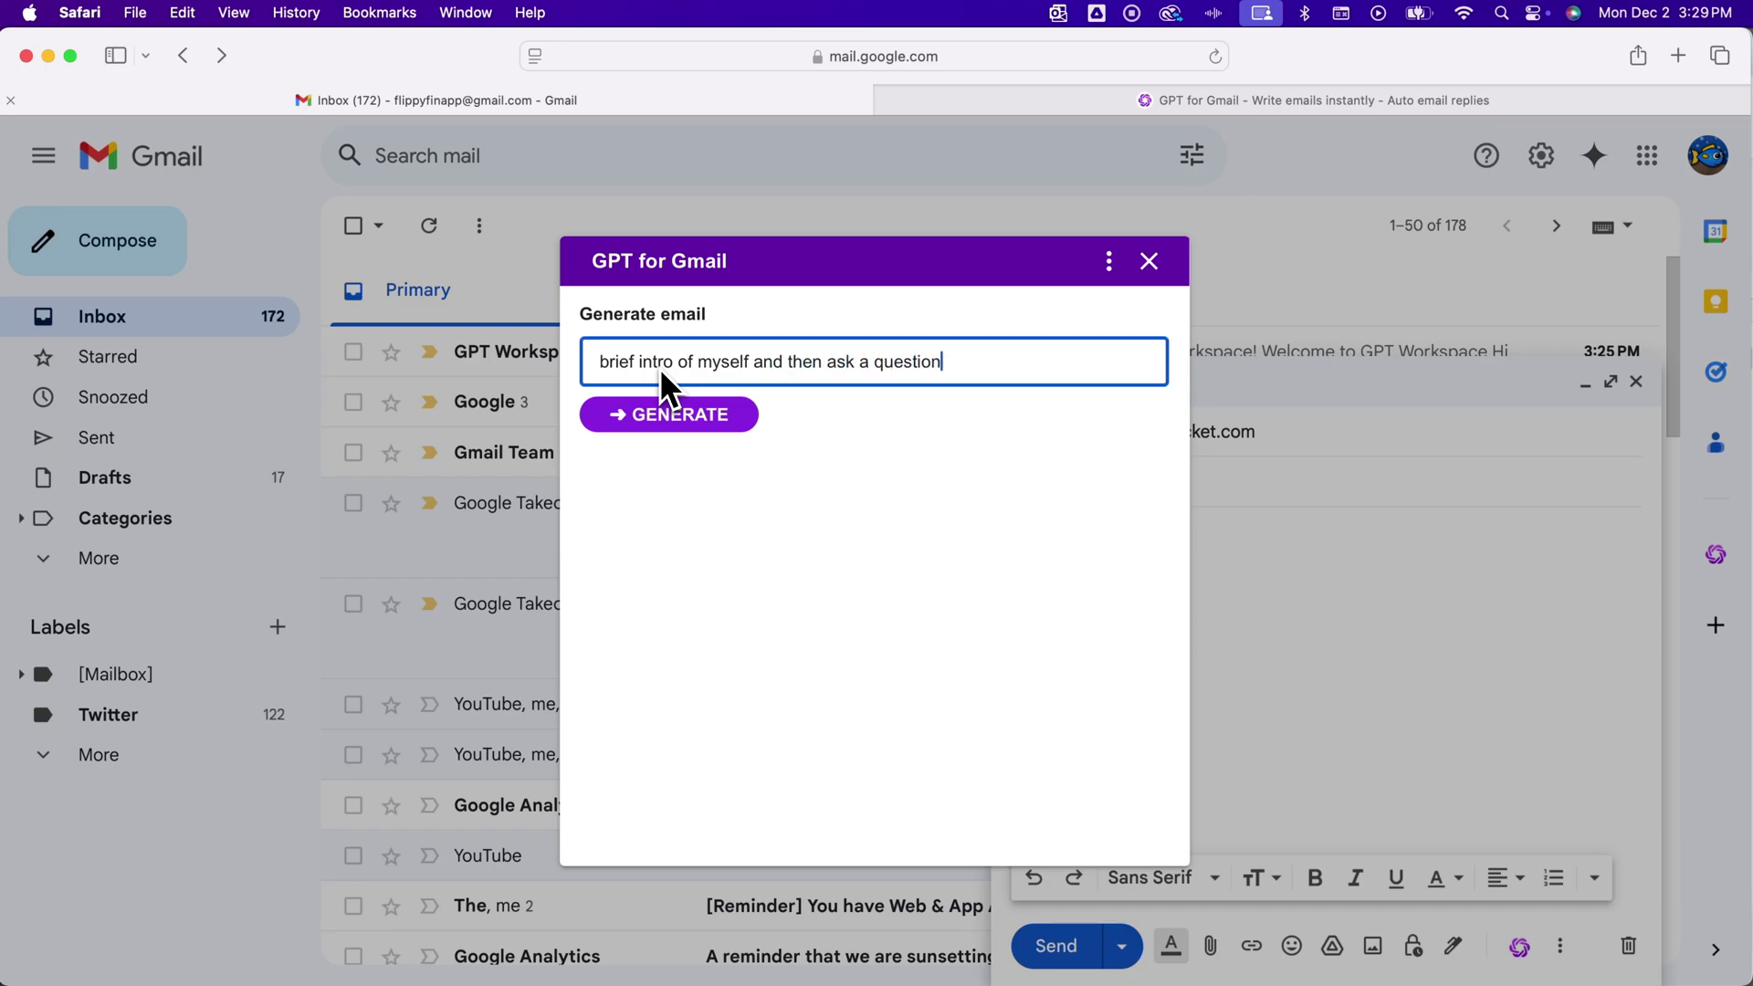
pyautogui.write(' about a YouTube ')
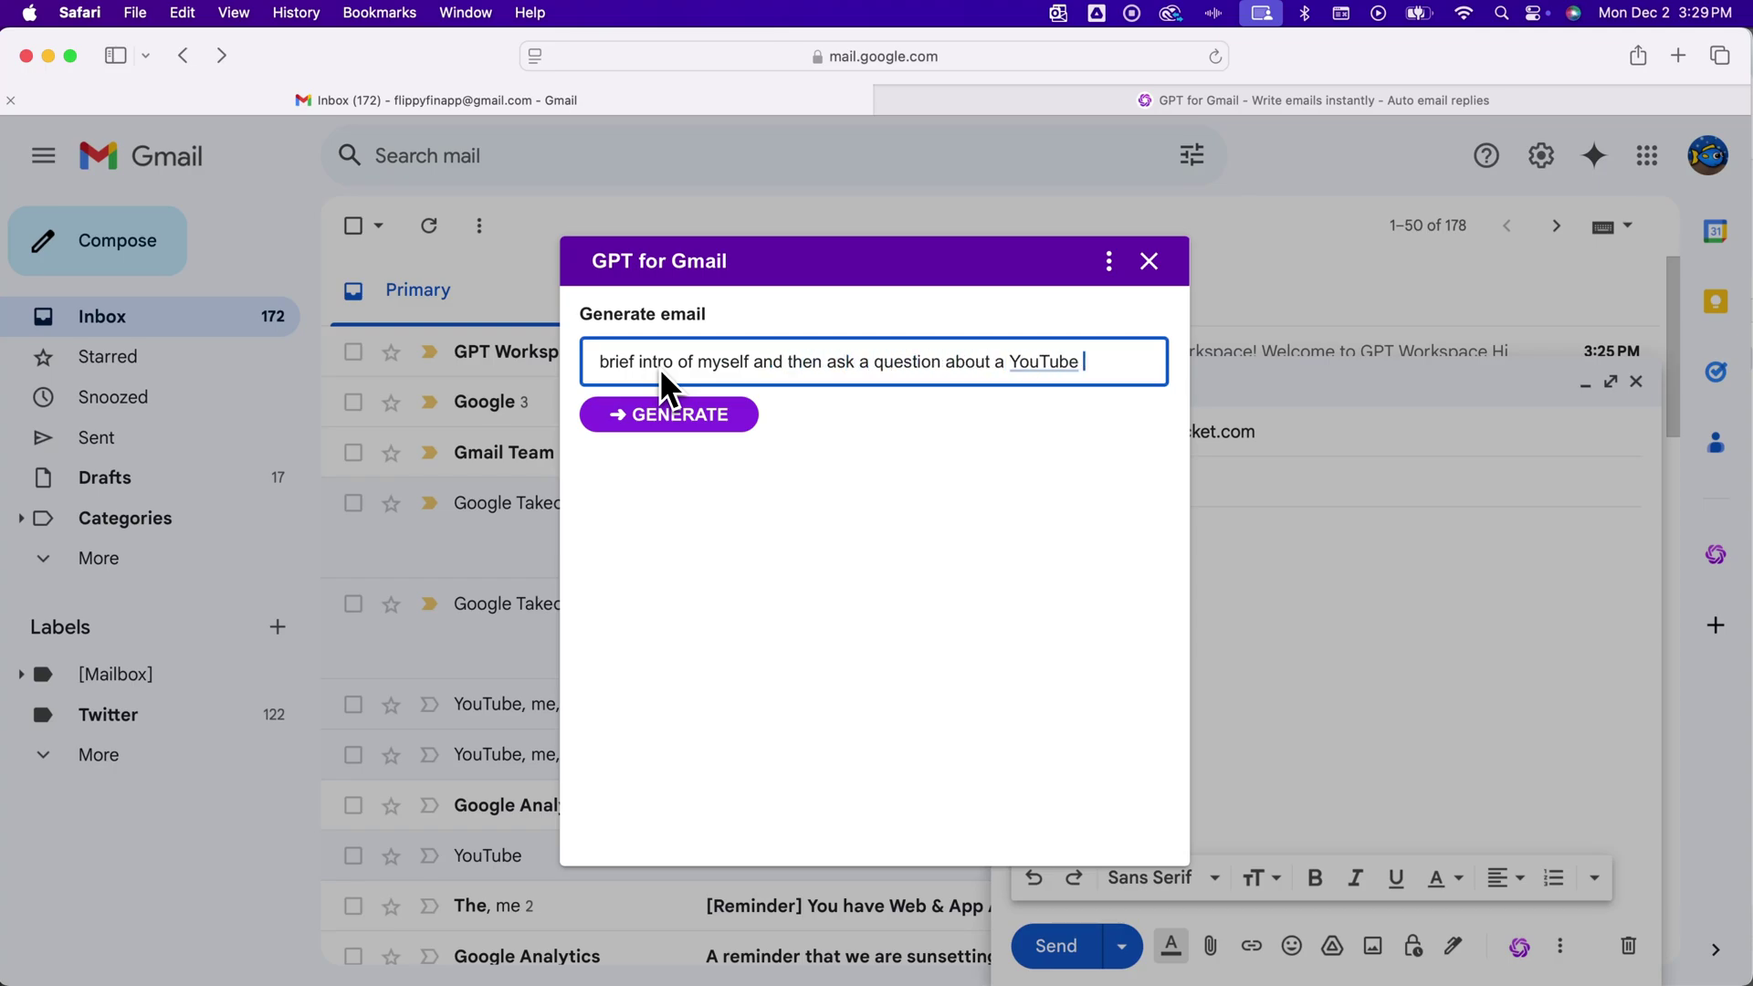
pyautogui.write('tutorial video')
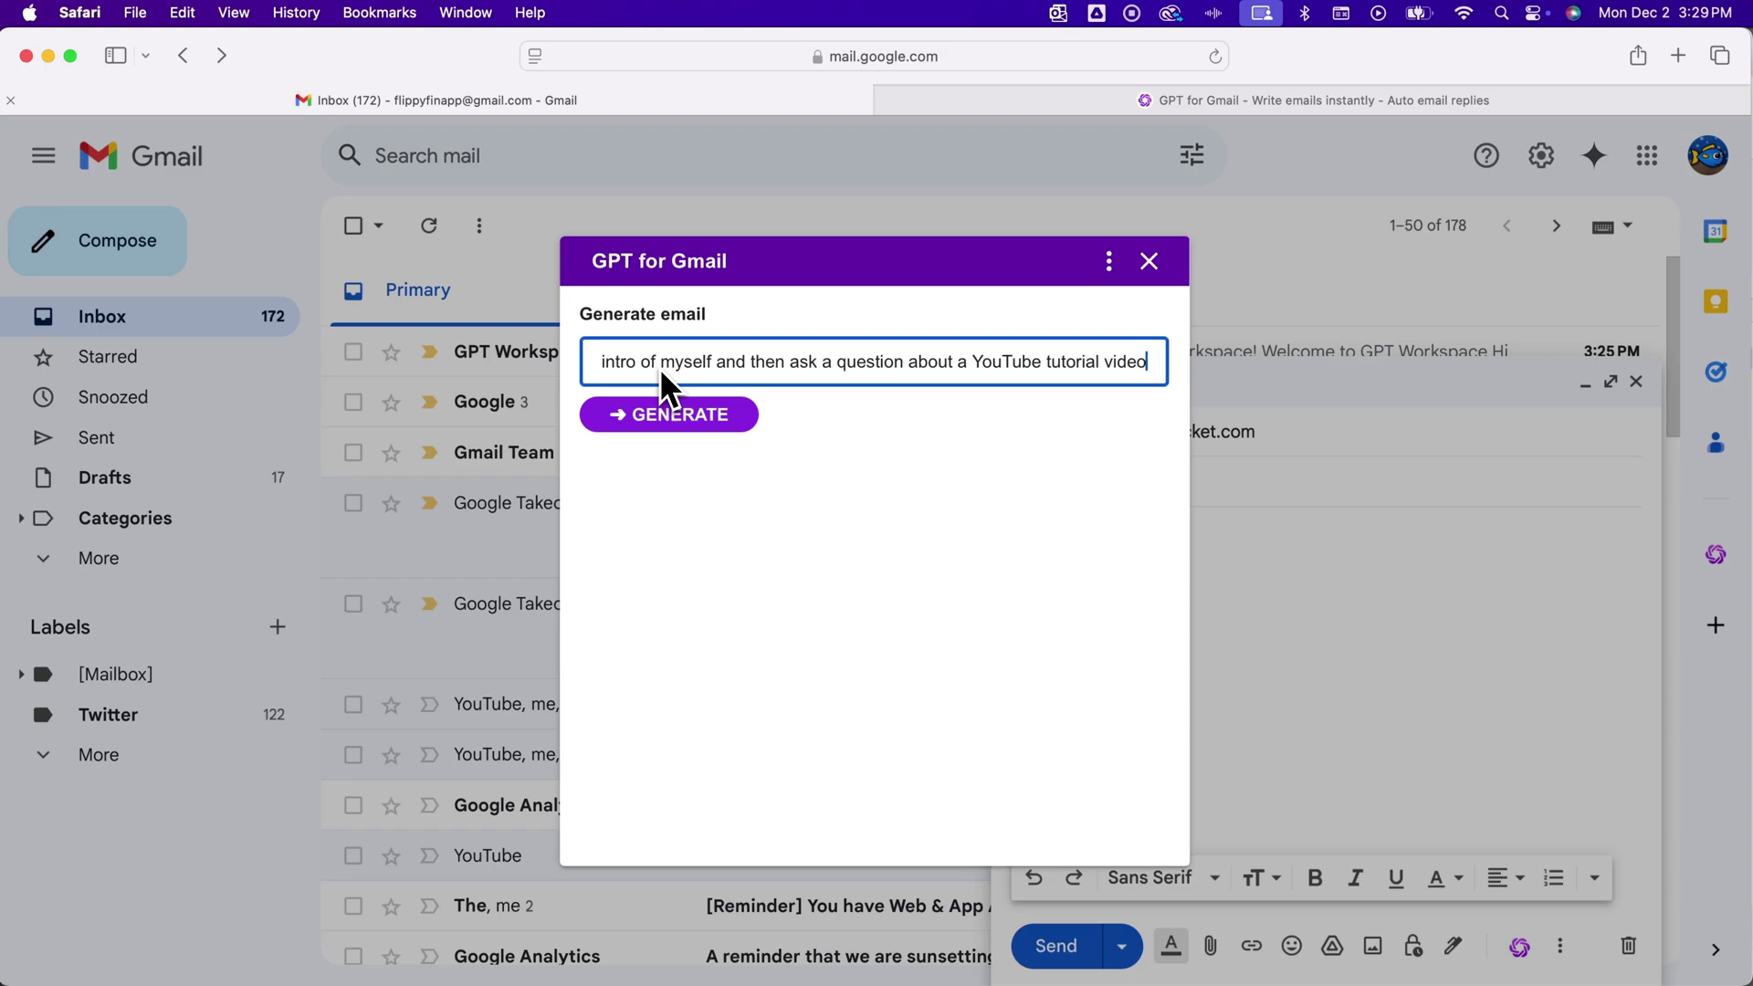
pyautogui.click(656, 412)
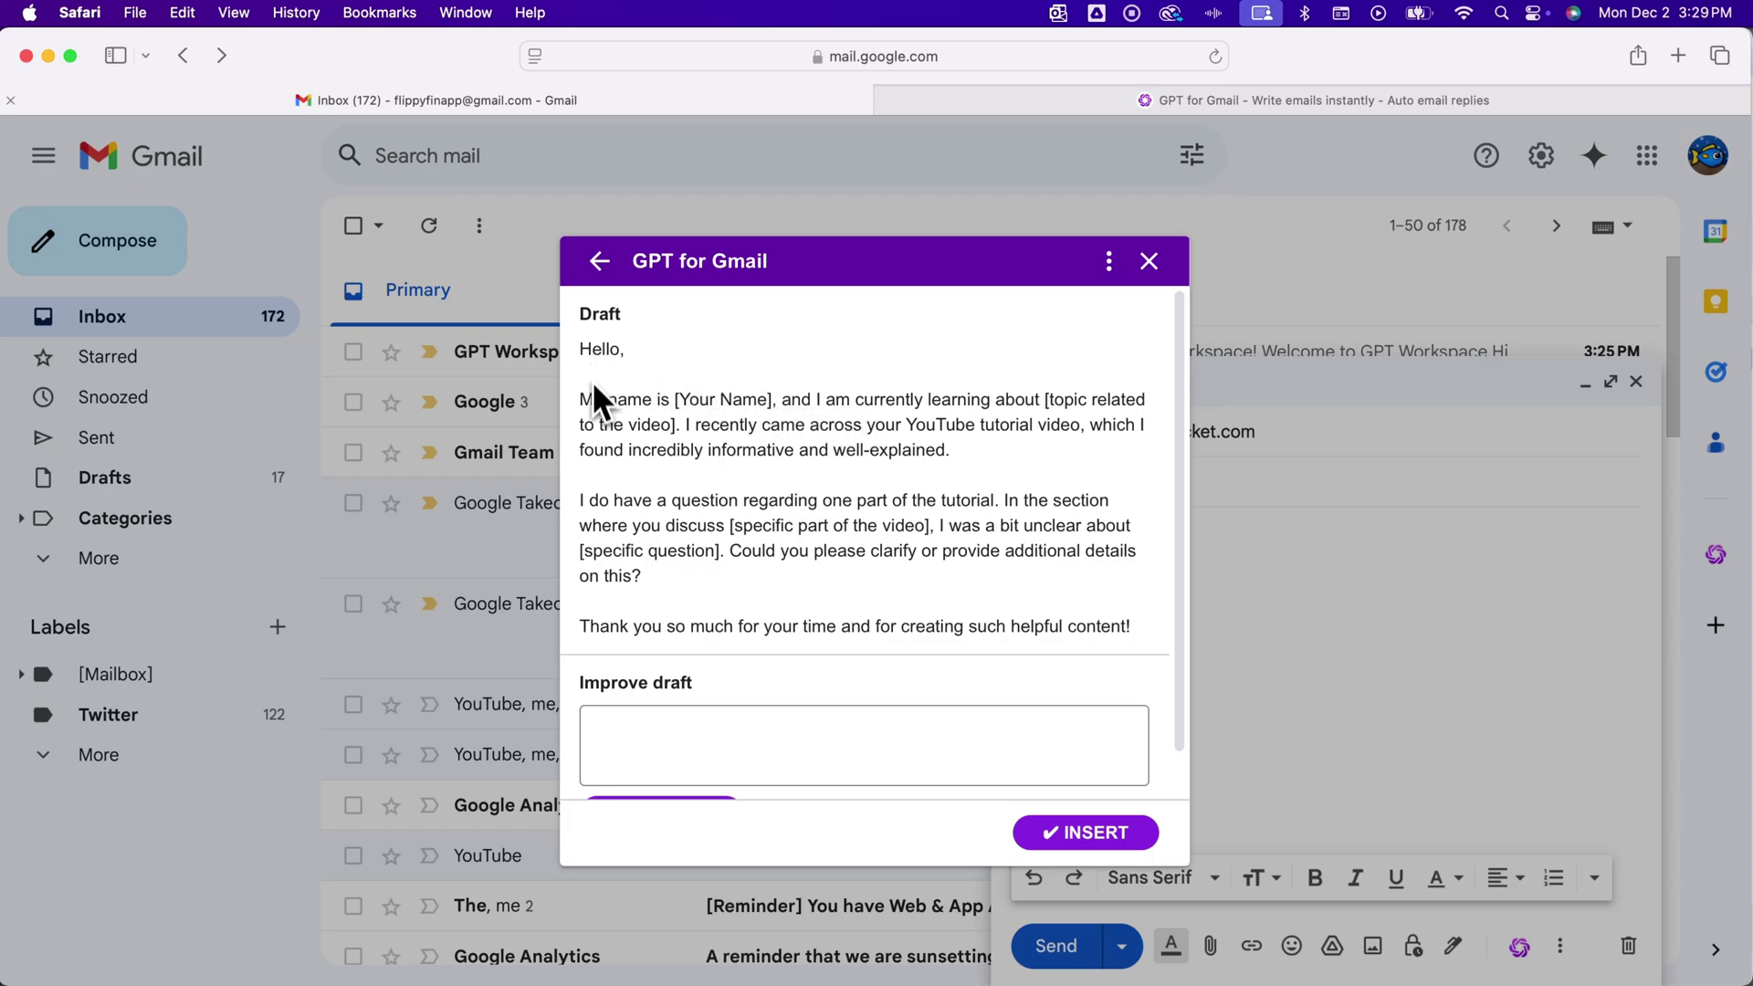
# Review the generated draft's greeting, tutorial question and placeholder, then focus the Improve draft field
pyautogui.moveTo(628, 411); pyautogui.dragTo(709, 403)
pyautogui.moveTo(1065, 402); pyautogui.dragTo(665, 430)
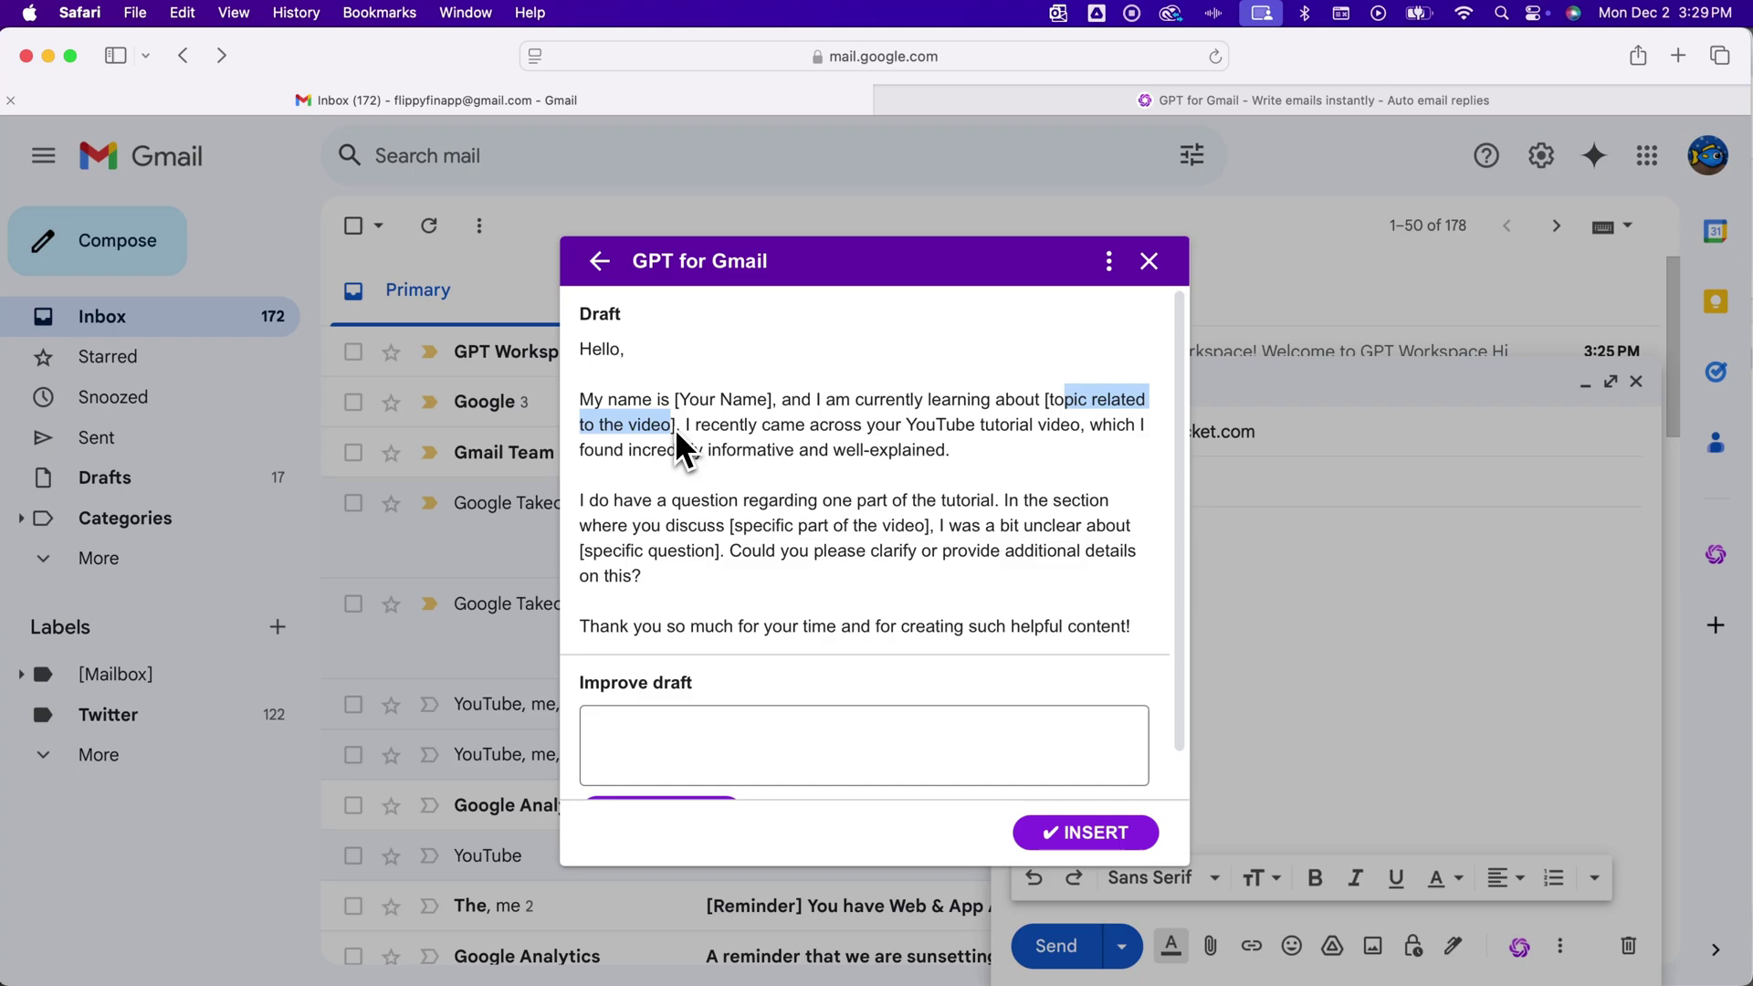
pyautogui.click(716, 425)
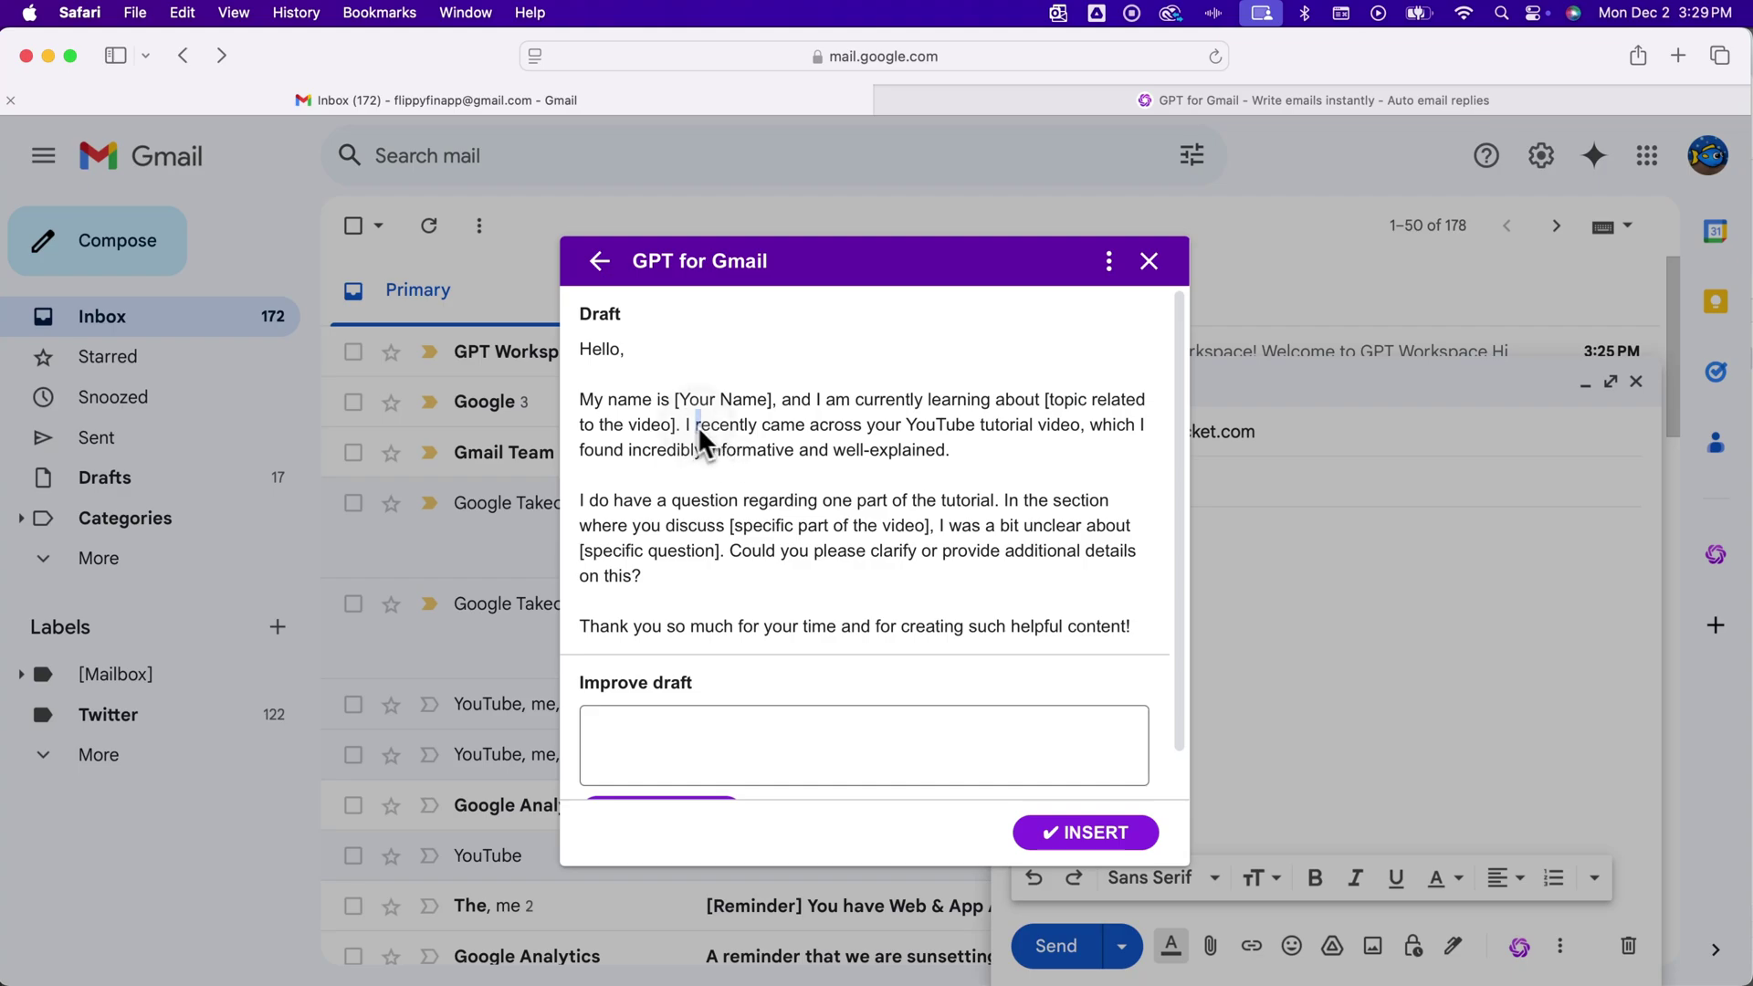
pyautogui.moveTo(699, 427); pyautogui.dragTo(609, 422)
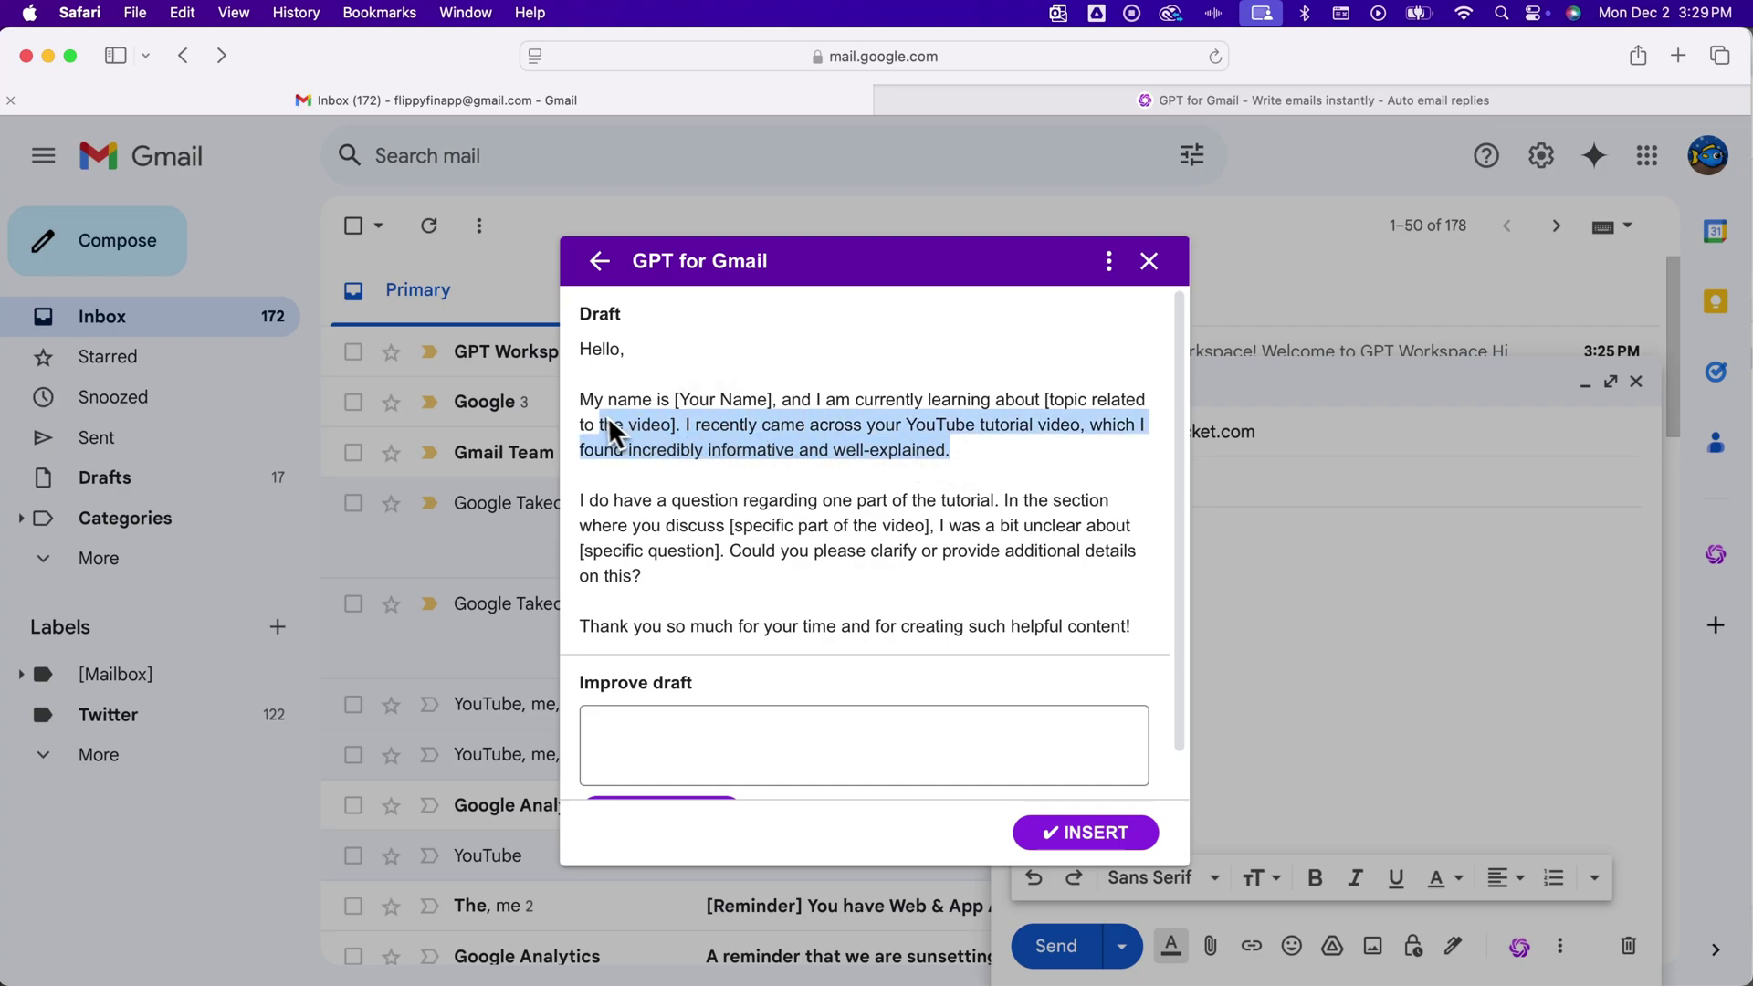
pyautogui.click(725, 449)
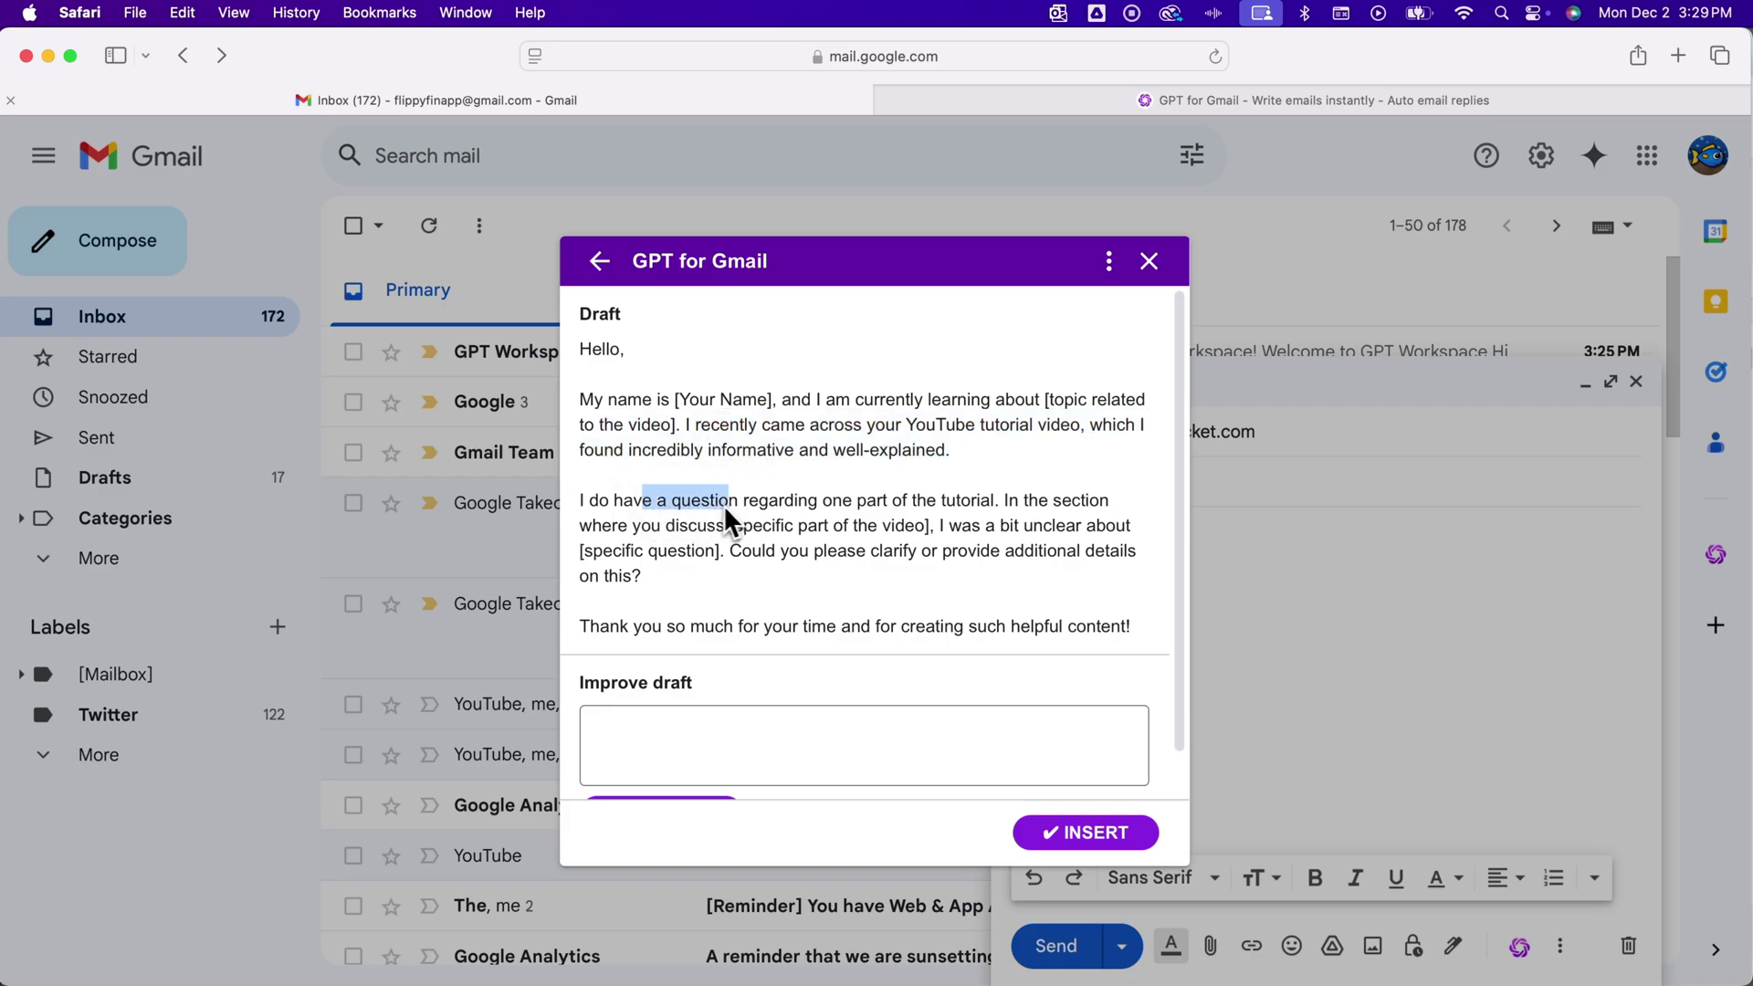
pyautogui.moveTo(744, 504); pyautogui.dragTo(978, 507)
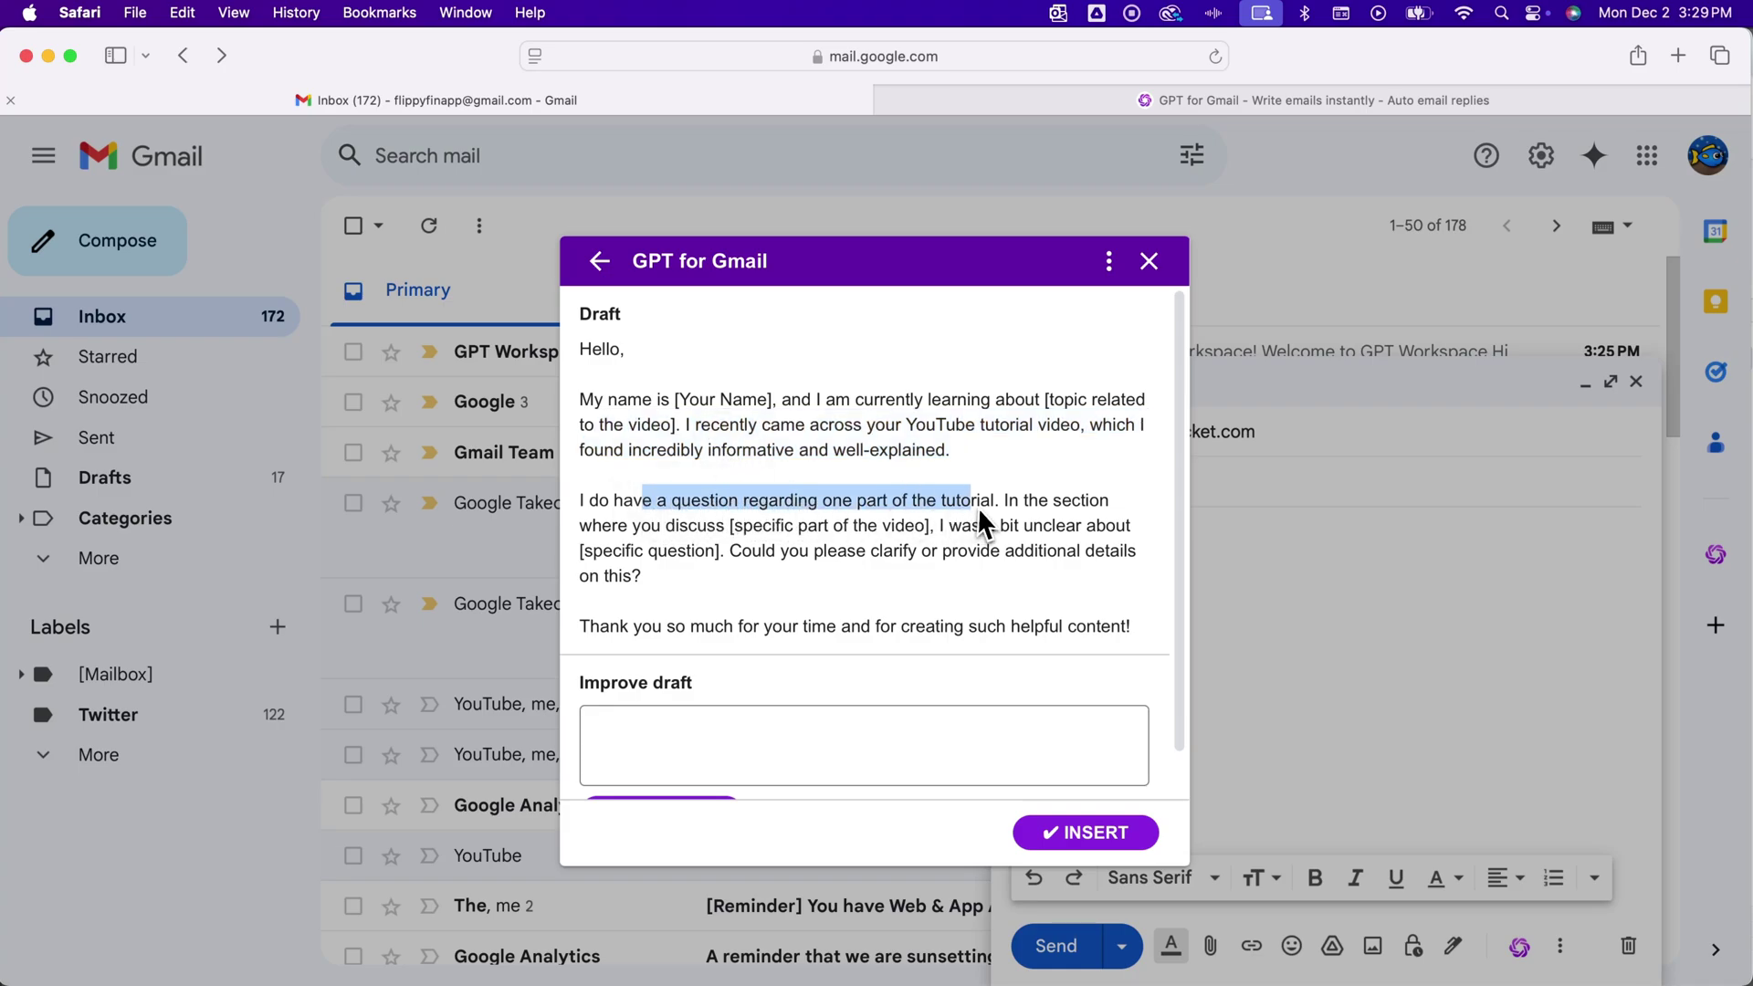
pyautogui.scroll(-1, 970, 508)
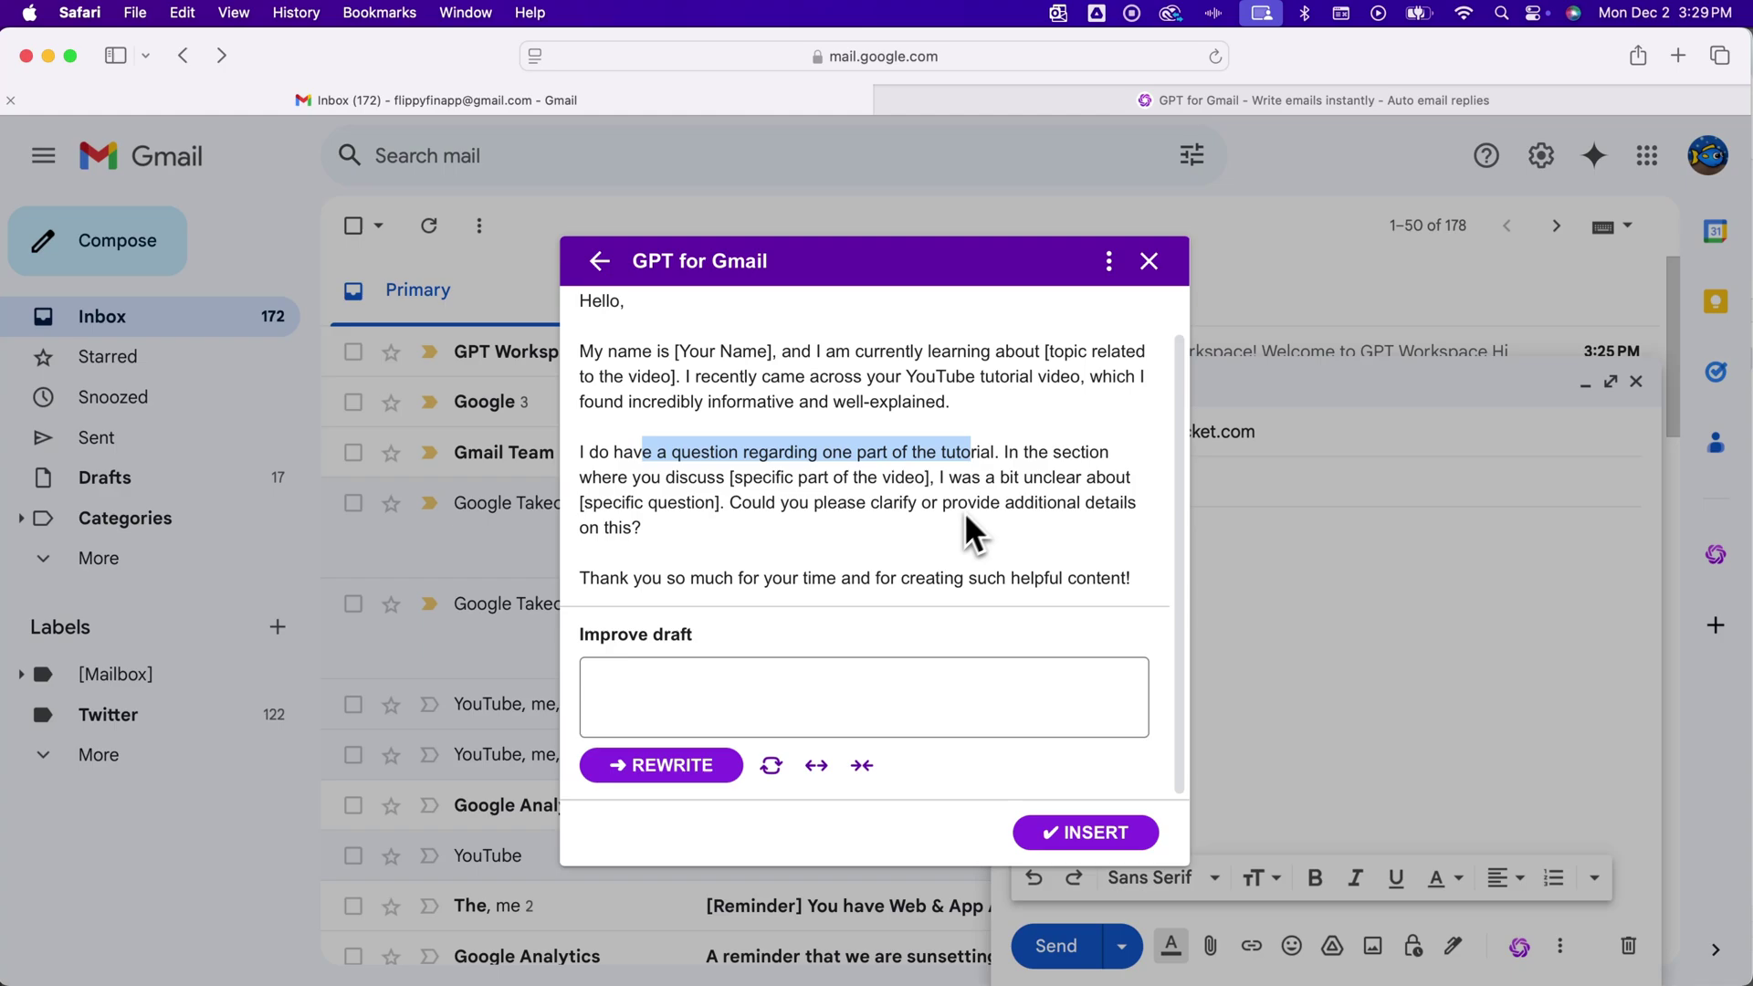
pyautogui.click(744, 689)
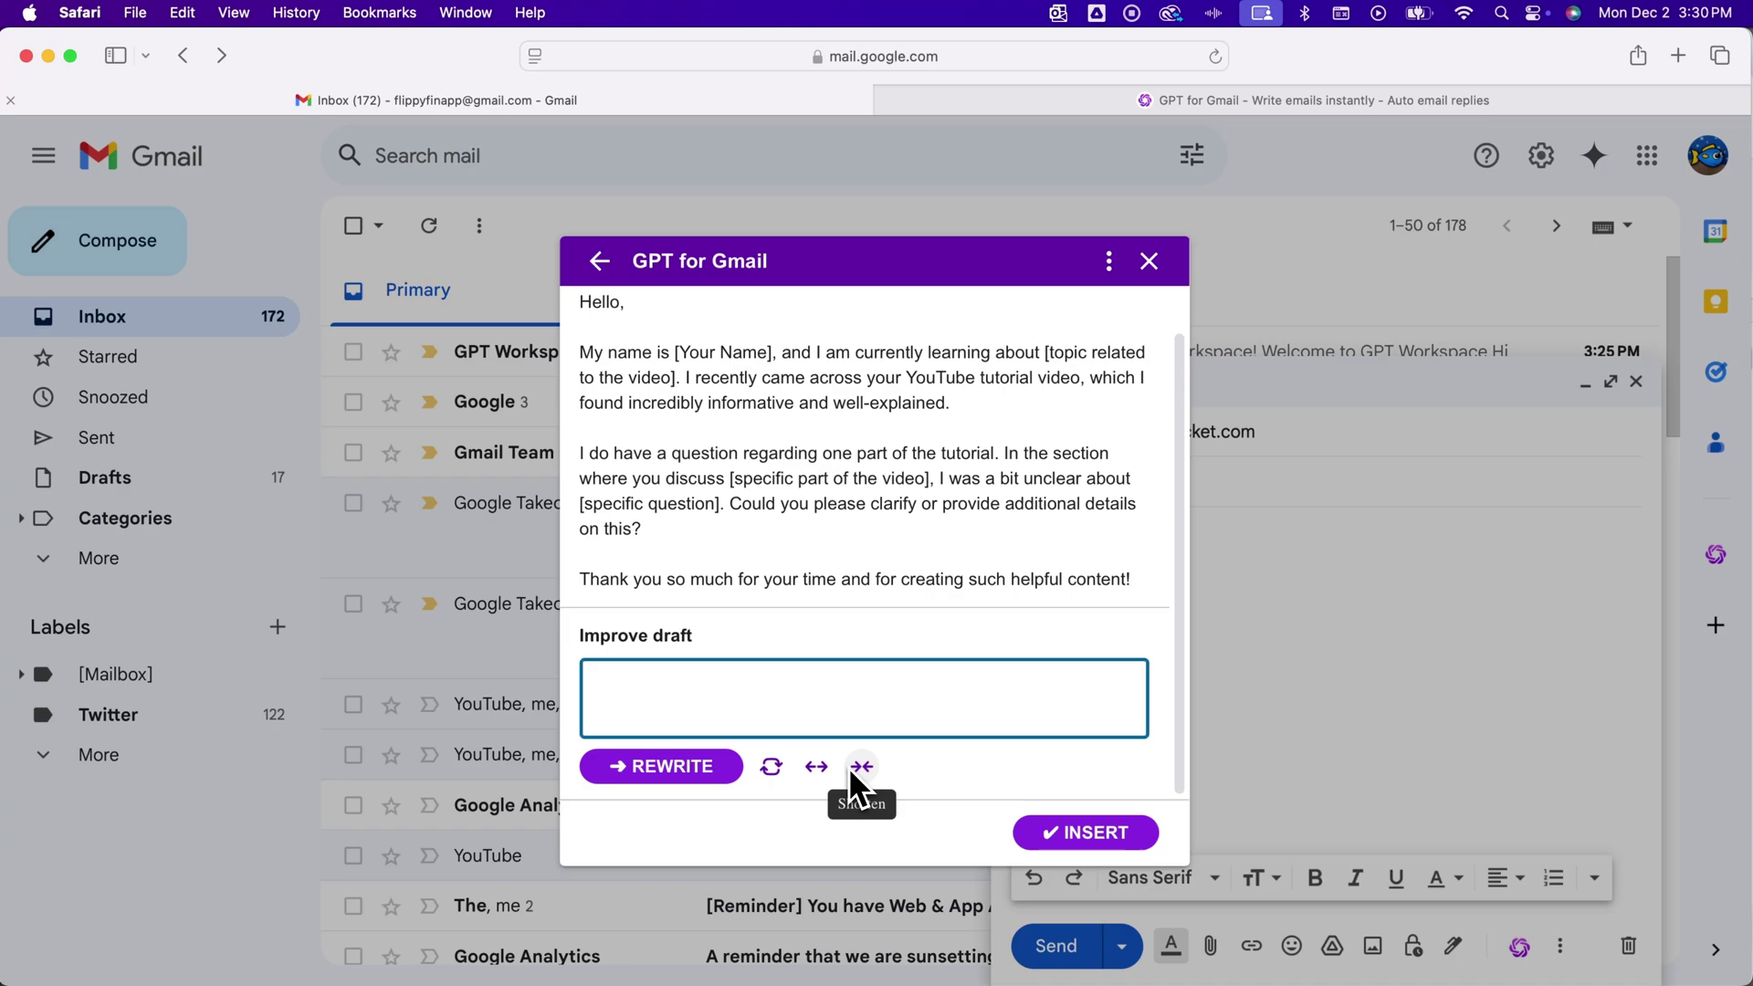
# Insert the generated draft into the new message
pyautogui.click(1102, 837)
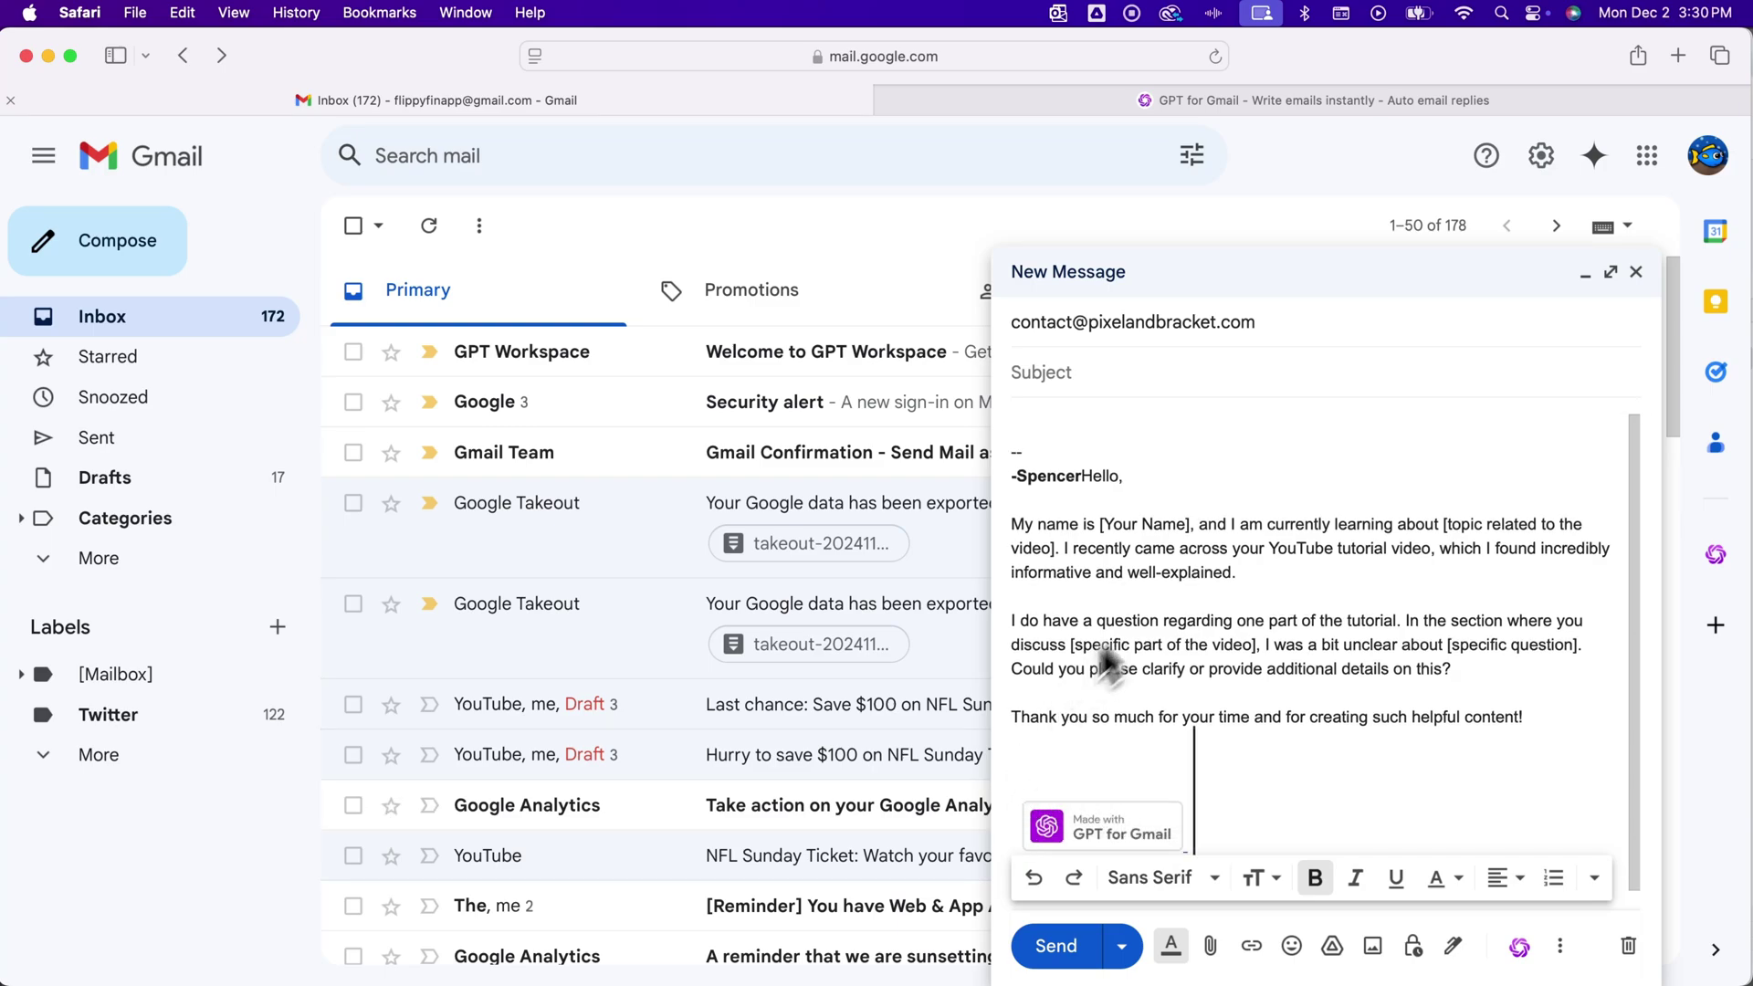
pyautogui.click(1235, 639)
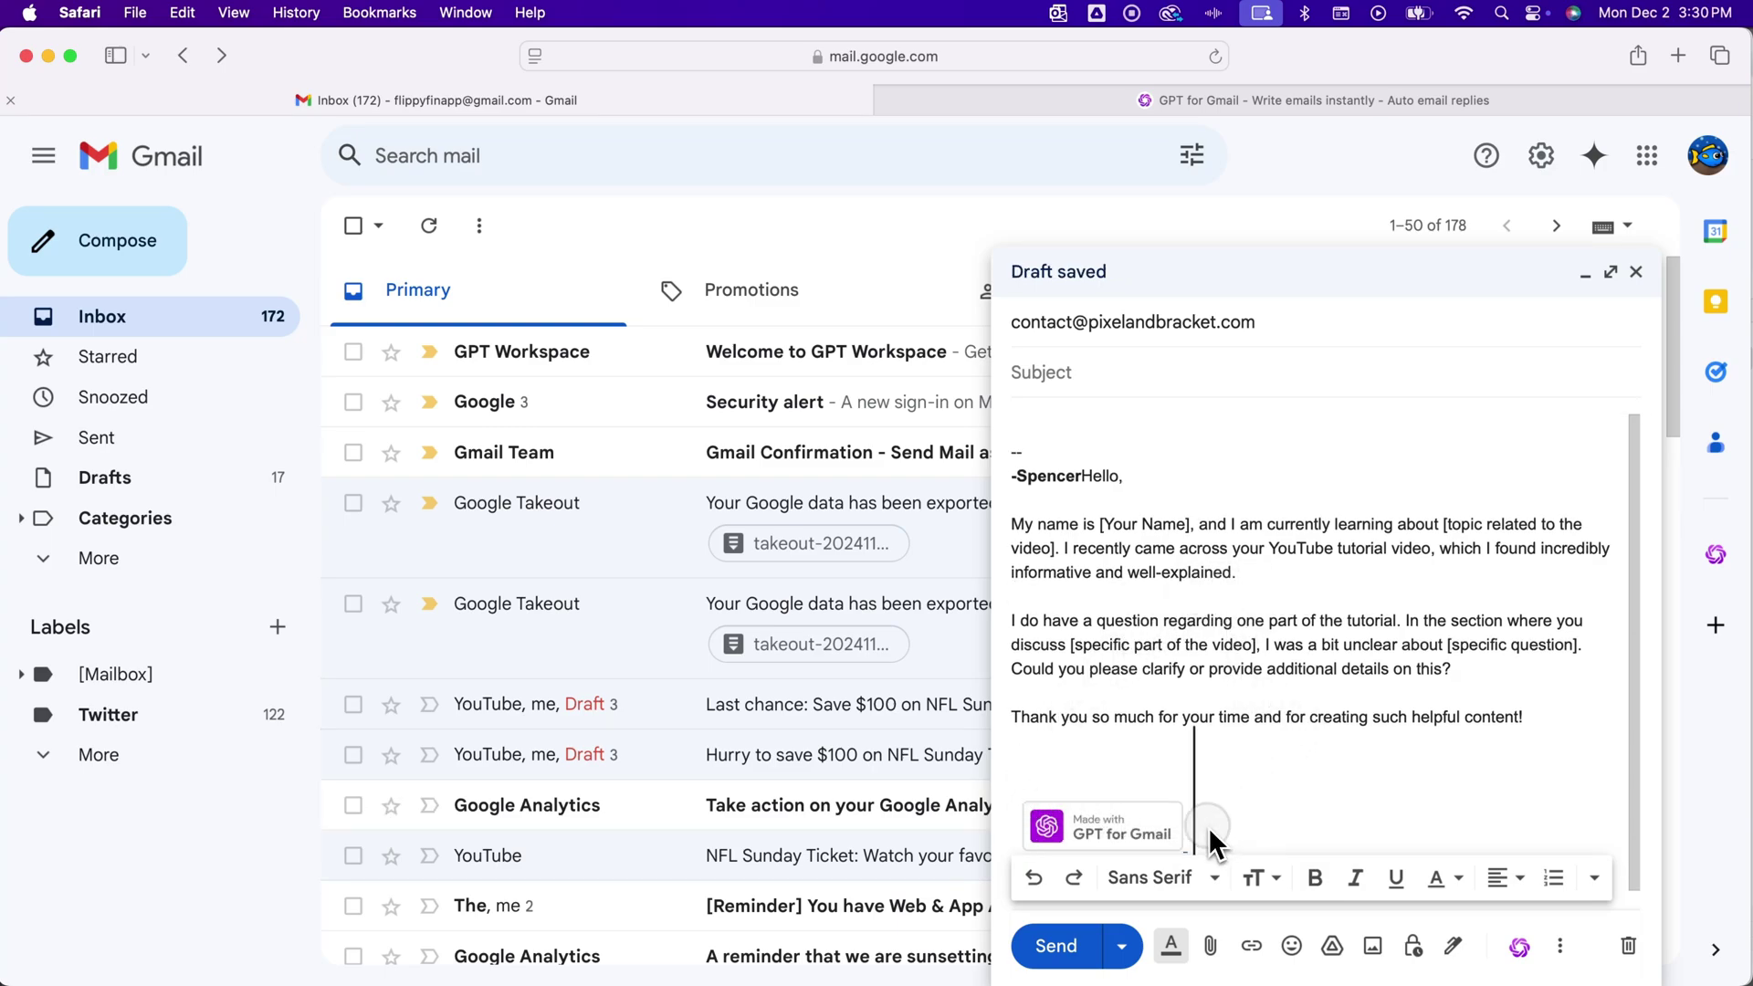
pyautogui.scroll(-1, 1203, 828)
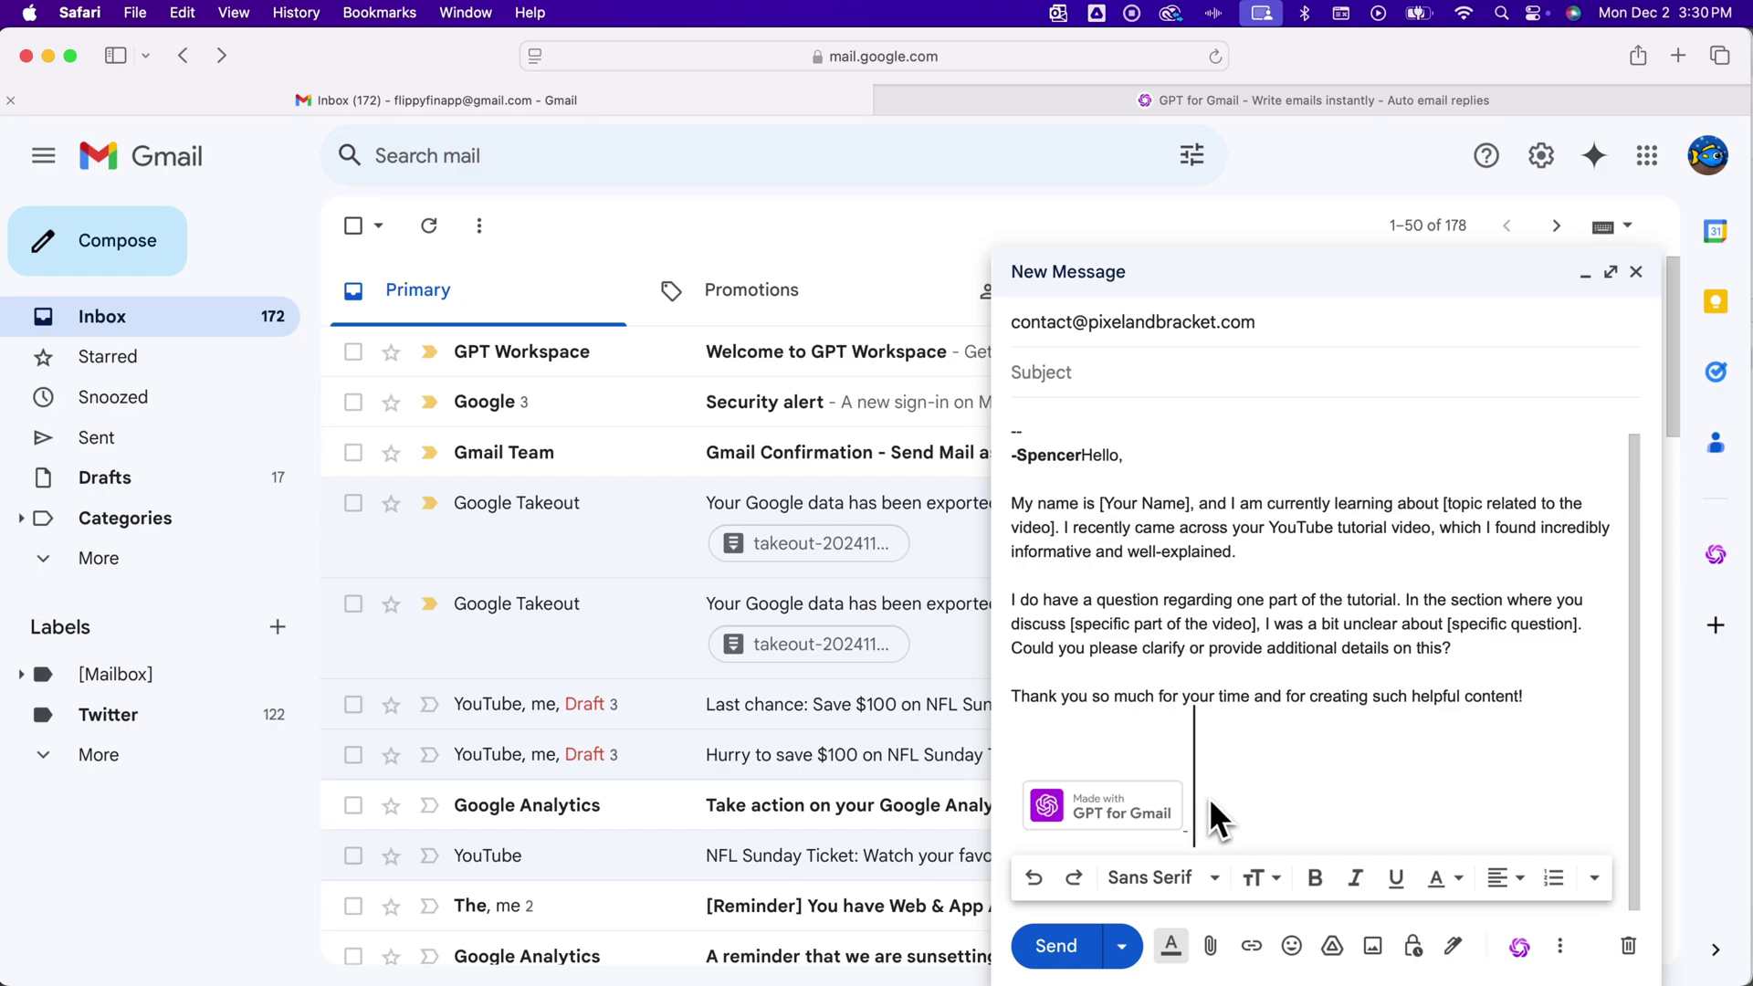
pyautogui.scroll(2, 1203, 795)
# Delete the old signature lines and the GPT for Gmail badge from the message
pyautogui.click(1083, 495)
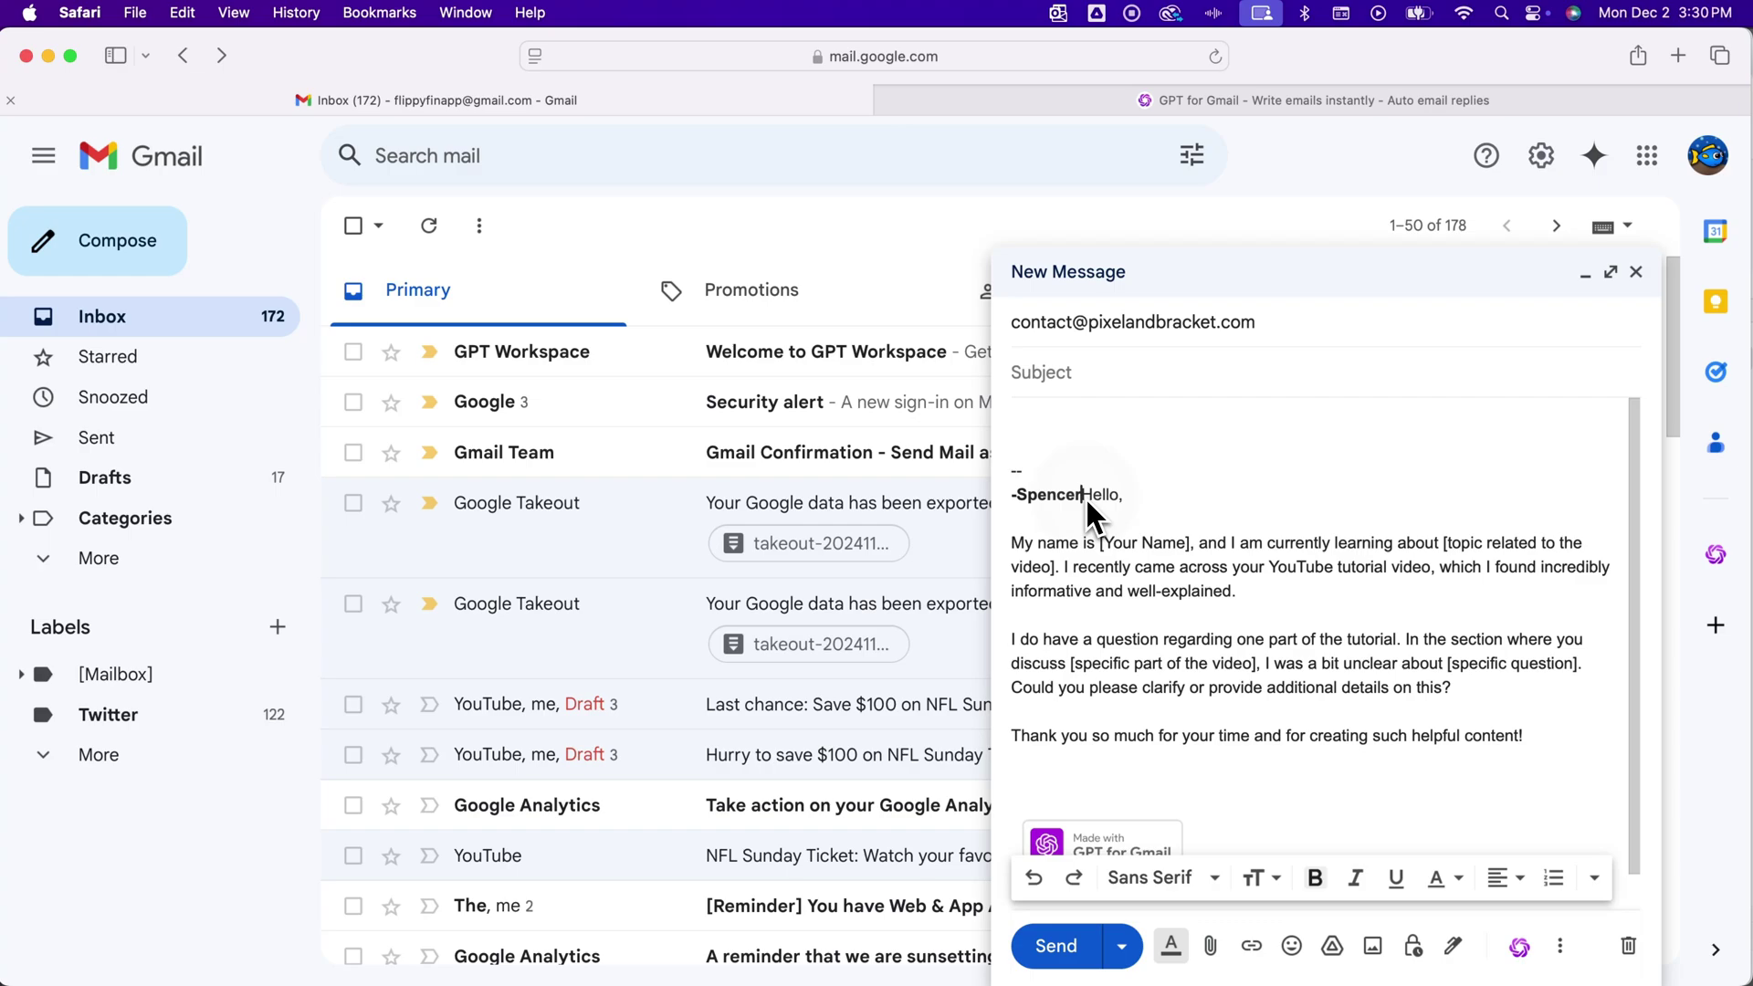
pyautogui.moveTo(1082, 501); pyautogui.dragTo(1006, 419)
pyautogui.press('BackSpace')
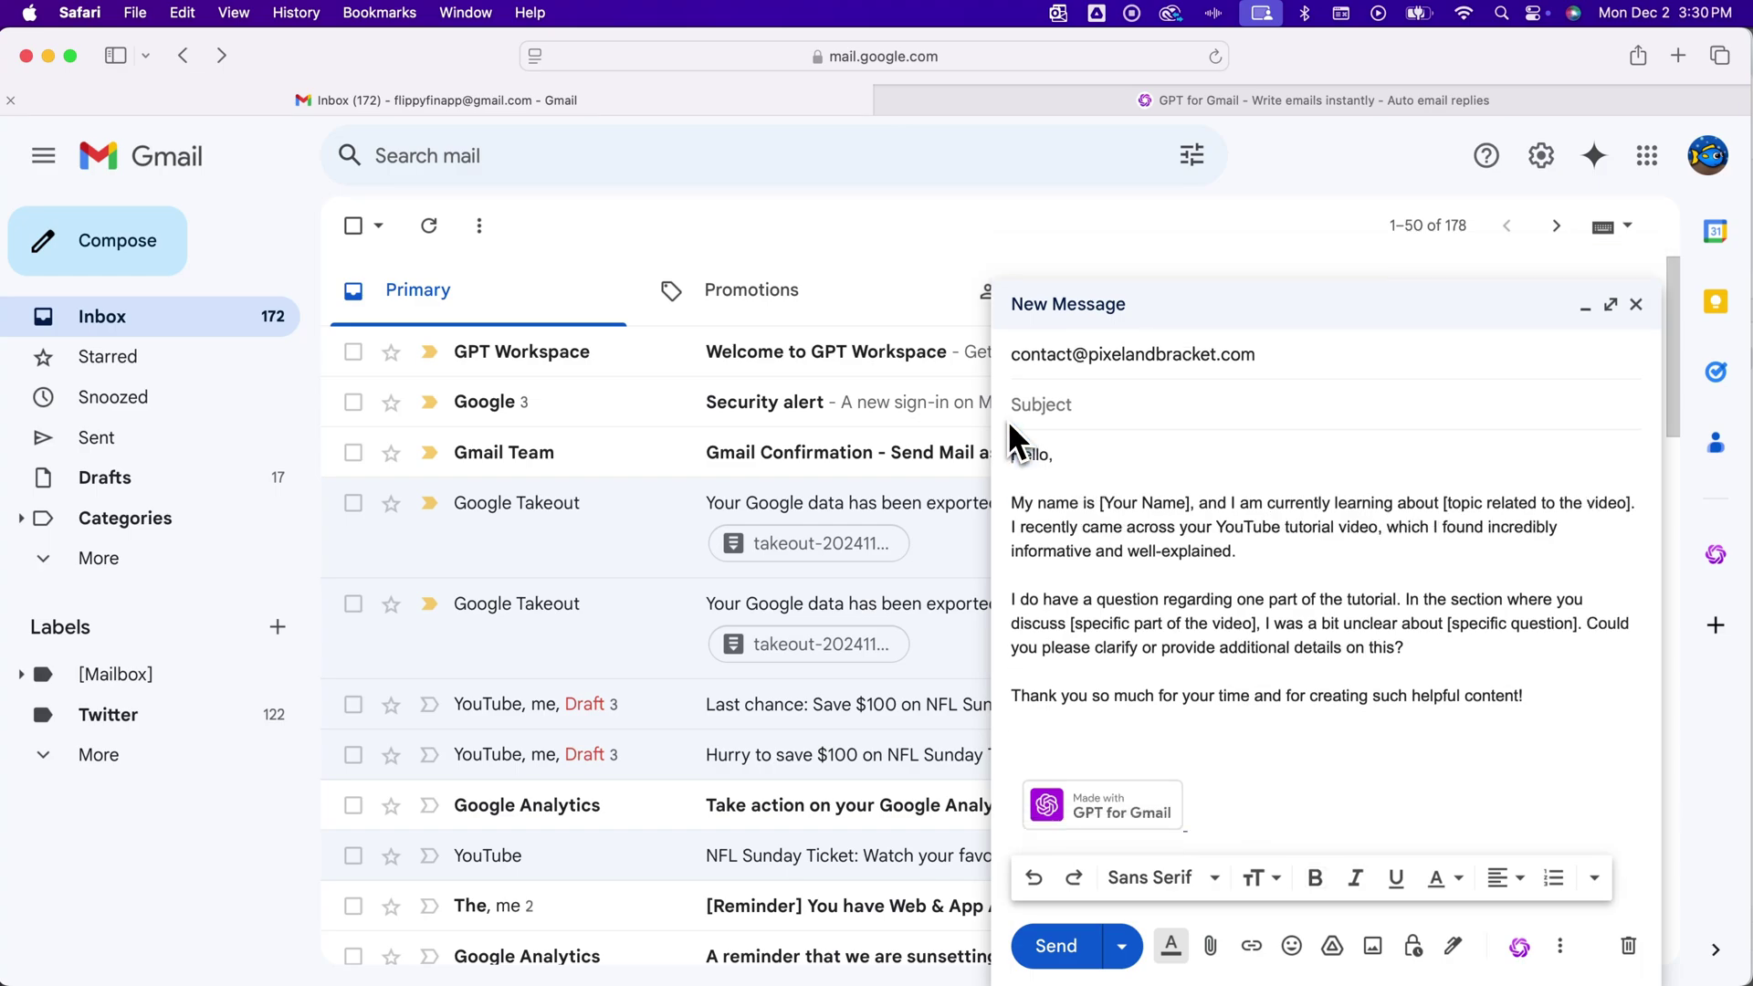
pyautogui.moveTo(1230, 818); pyautogui.dragTo(991, 815)
pyautogui.press('BackSpace')
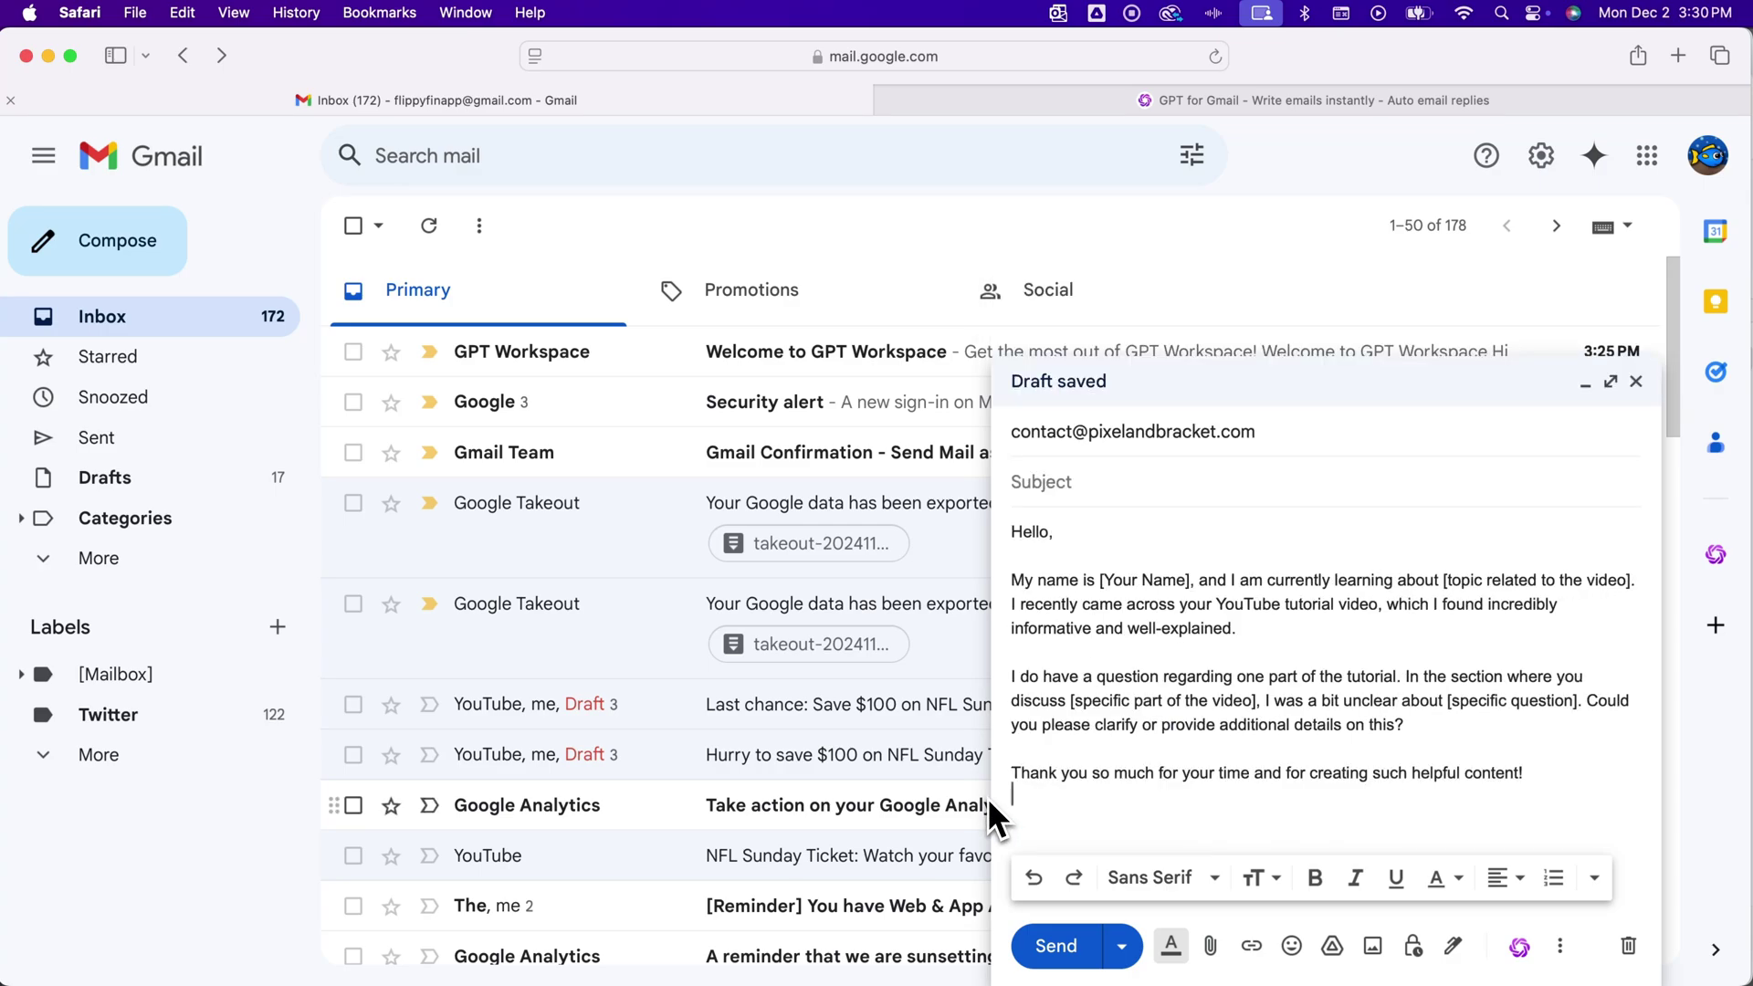
pyautogui.press('BackSpace')
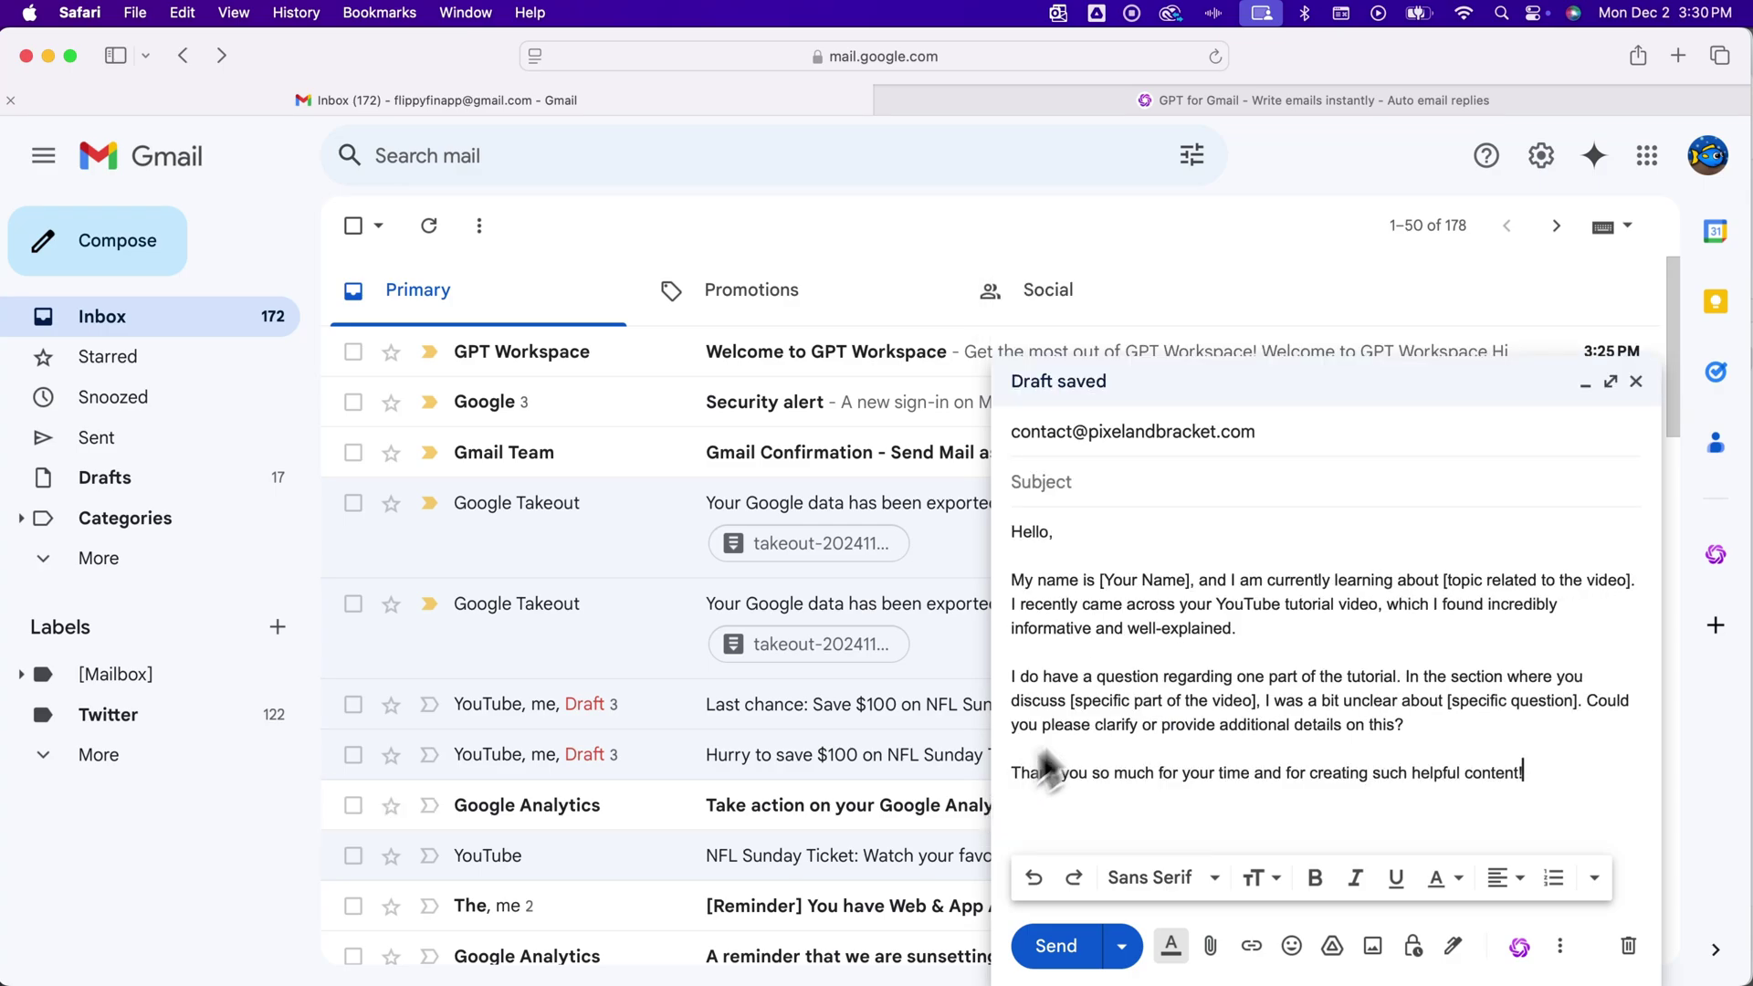
# Replace the [Your Name] placeholder with the sender's first name
pyautogui.moveTo(1191, 580); pyautogui.dragTo(1123, 579)
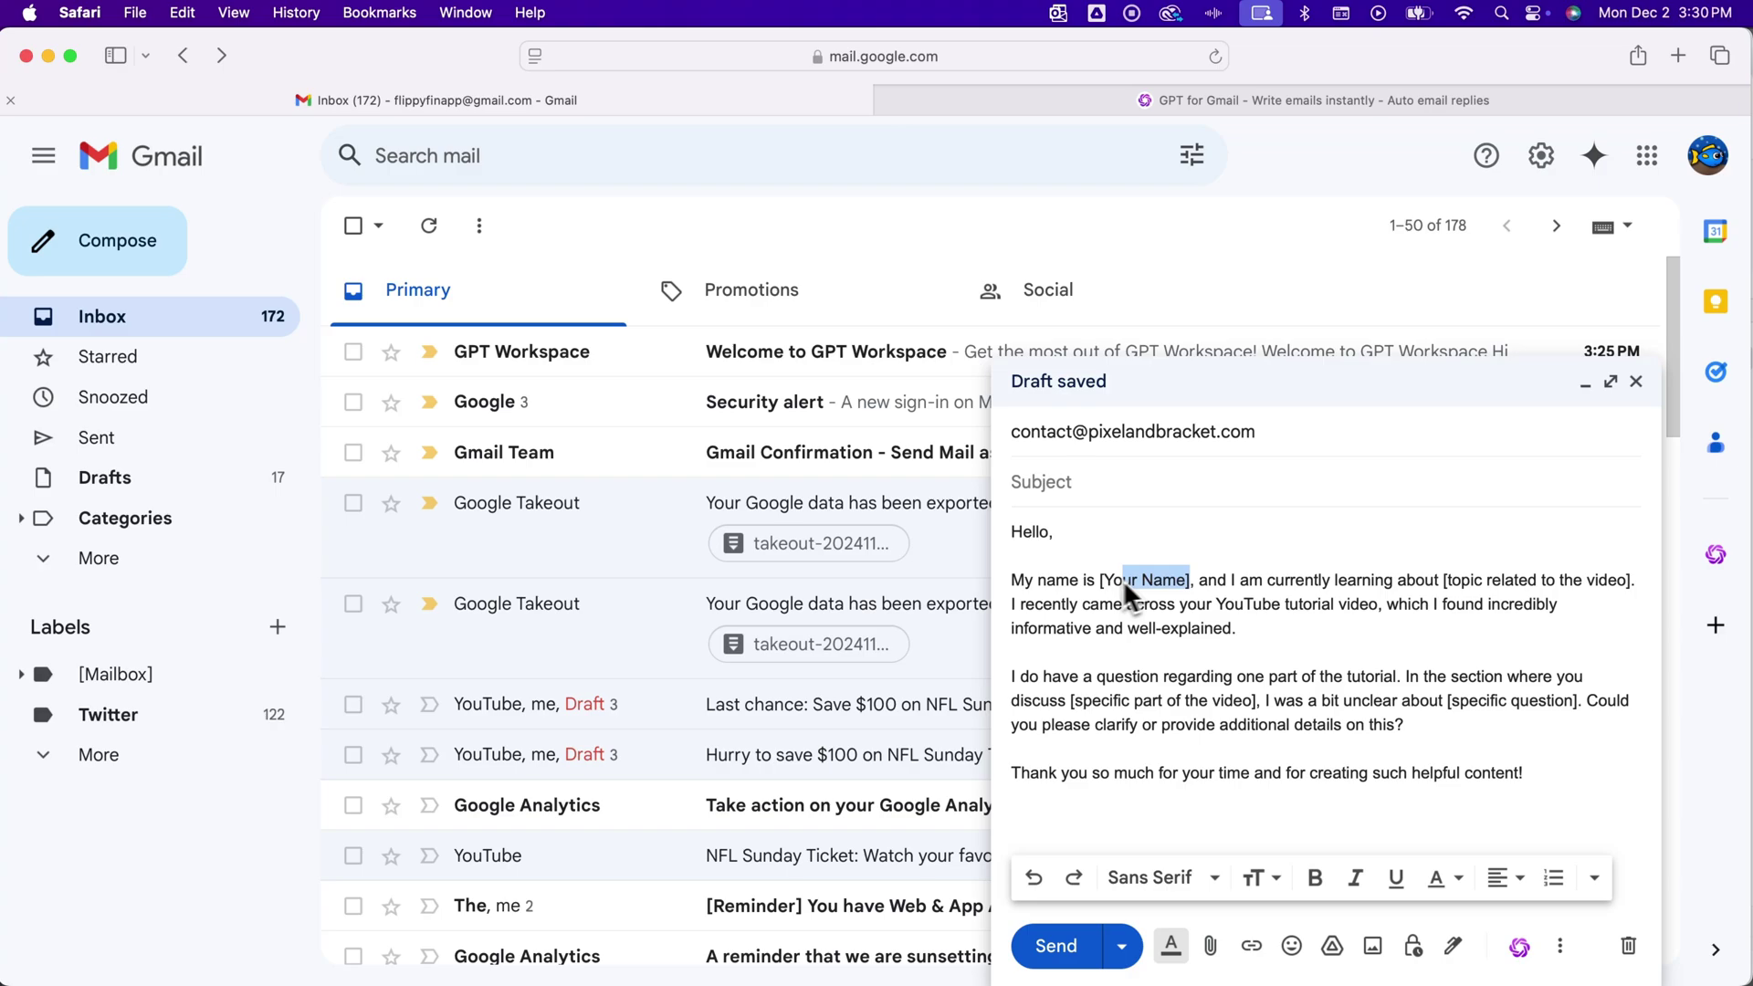
pyautogui.write('Spencer')
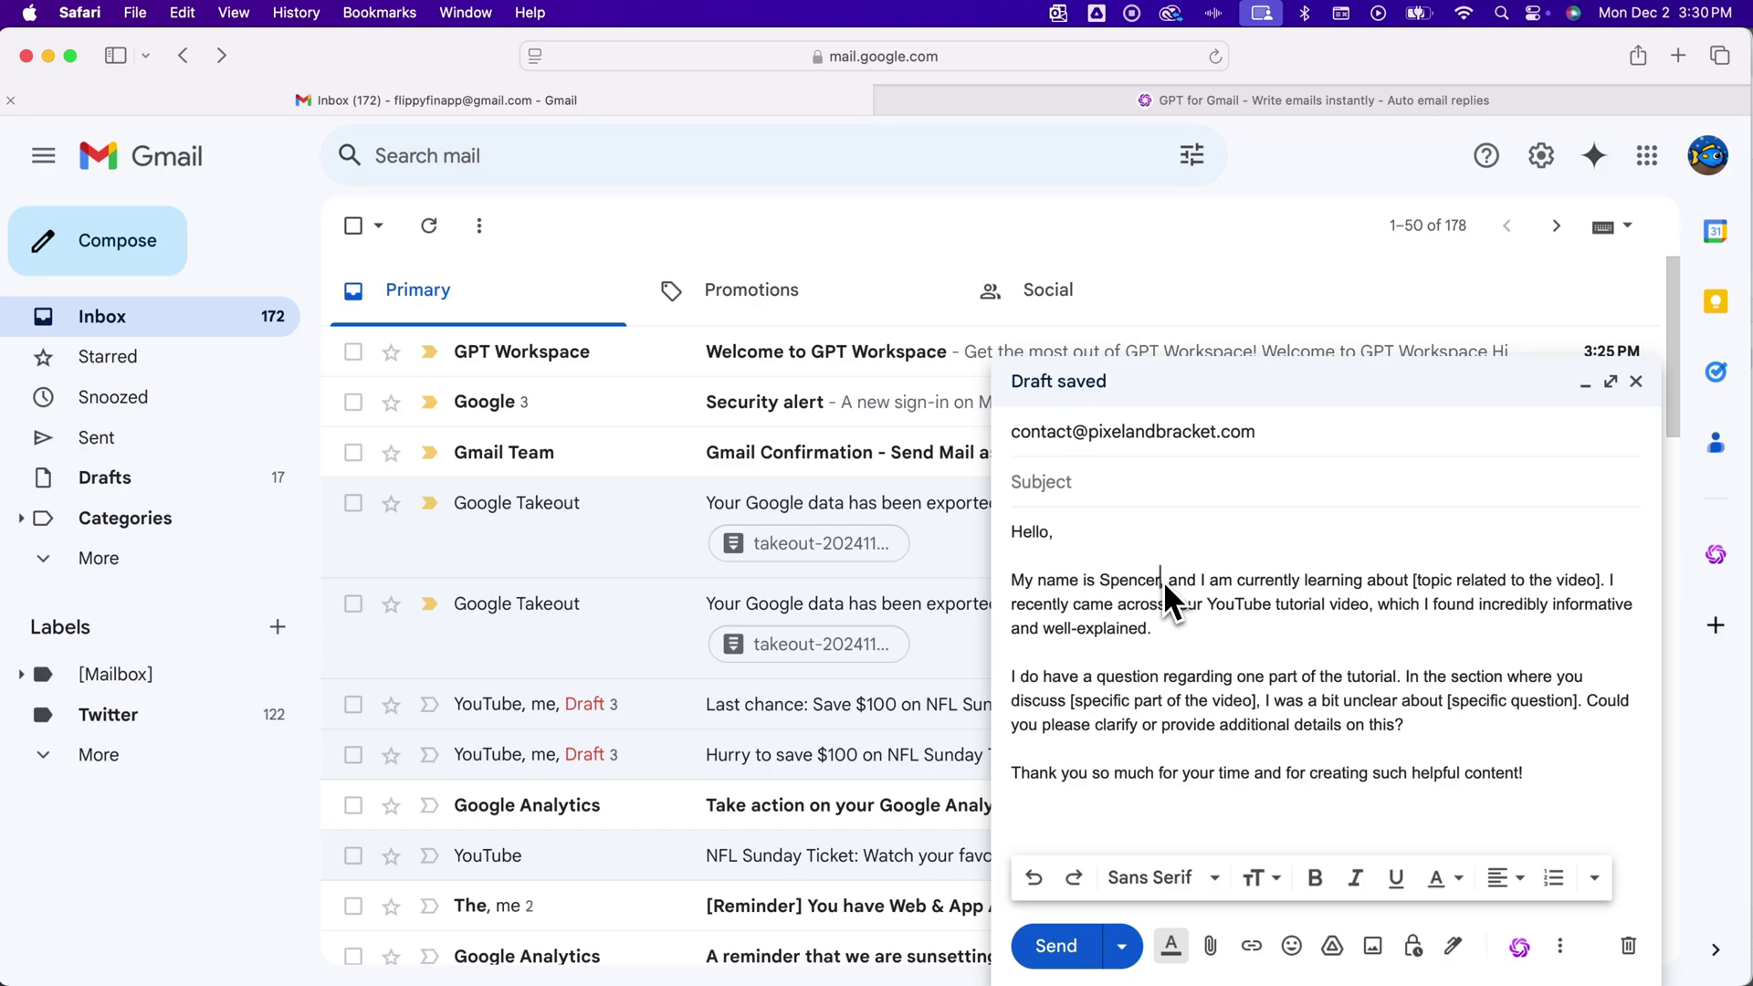
pyautogui.click(1193, 649)
# Close the finished New Message draft and bring up the GPT for Gmail side panel
pyautogui.click(1636, 384)
pyautogui.click(1714, 562)
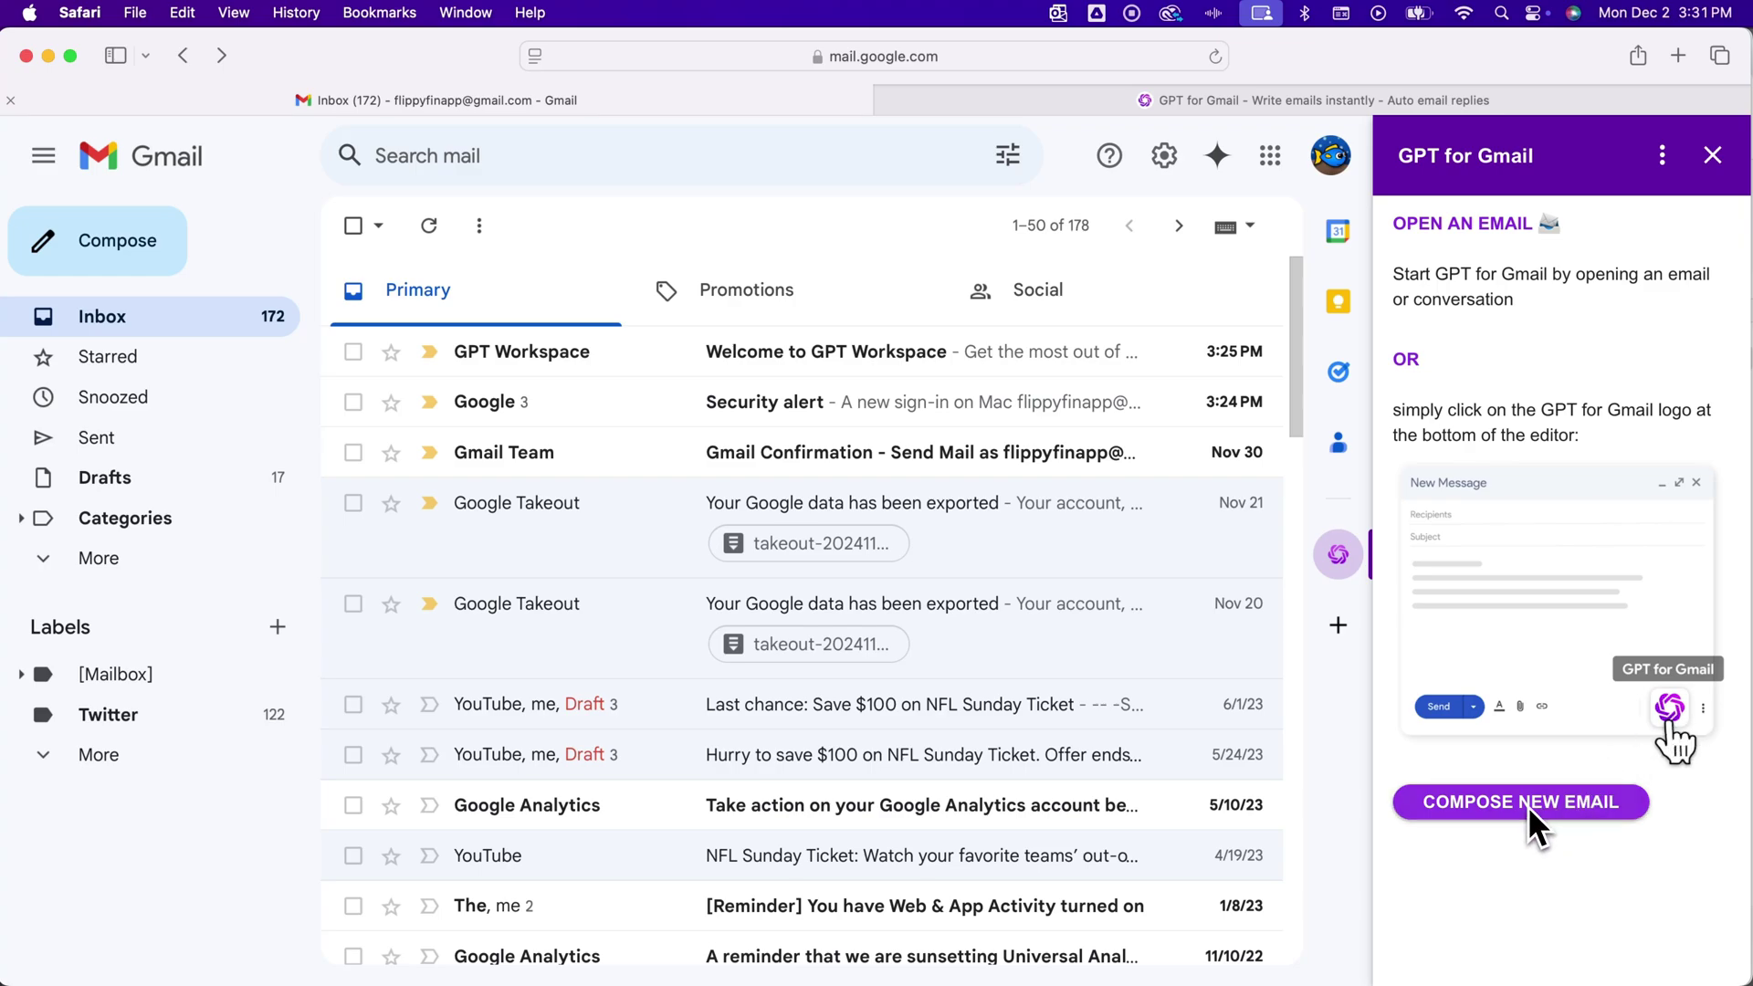
# Show GPT for Gmail's Subscription settings: FREE plan with 0/296,320 credits used
pyautogui.click(1664, 151)
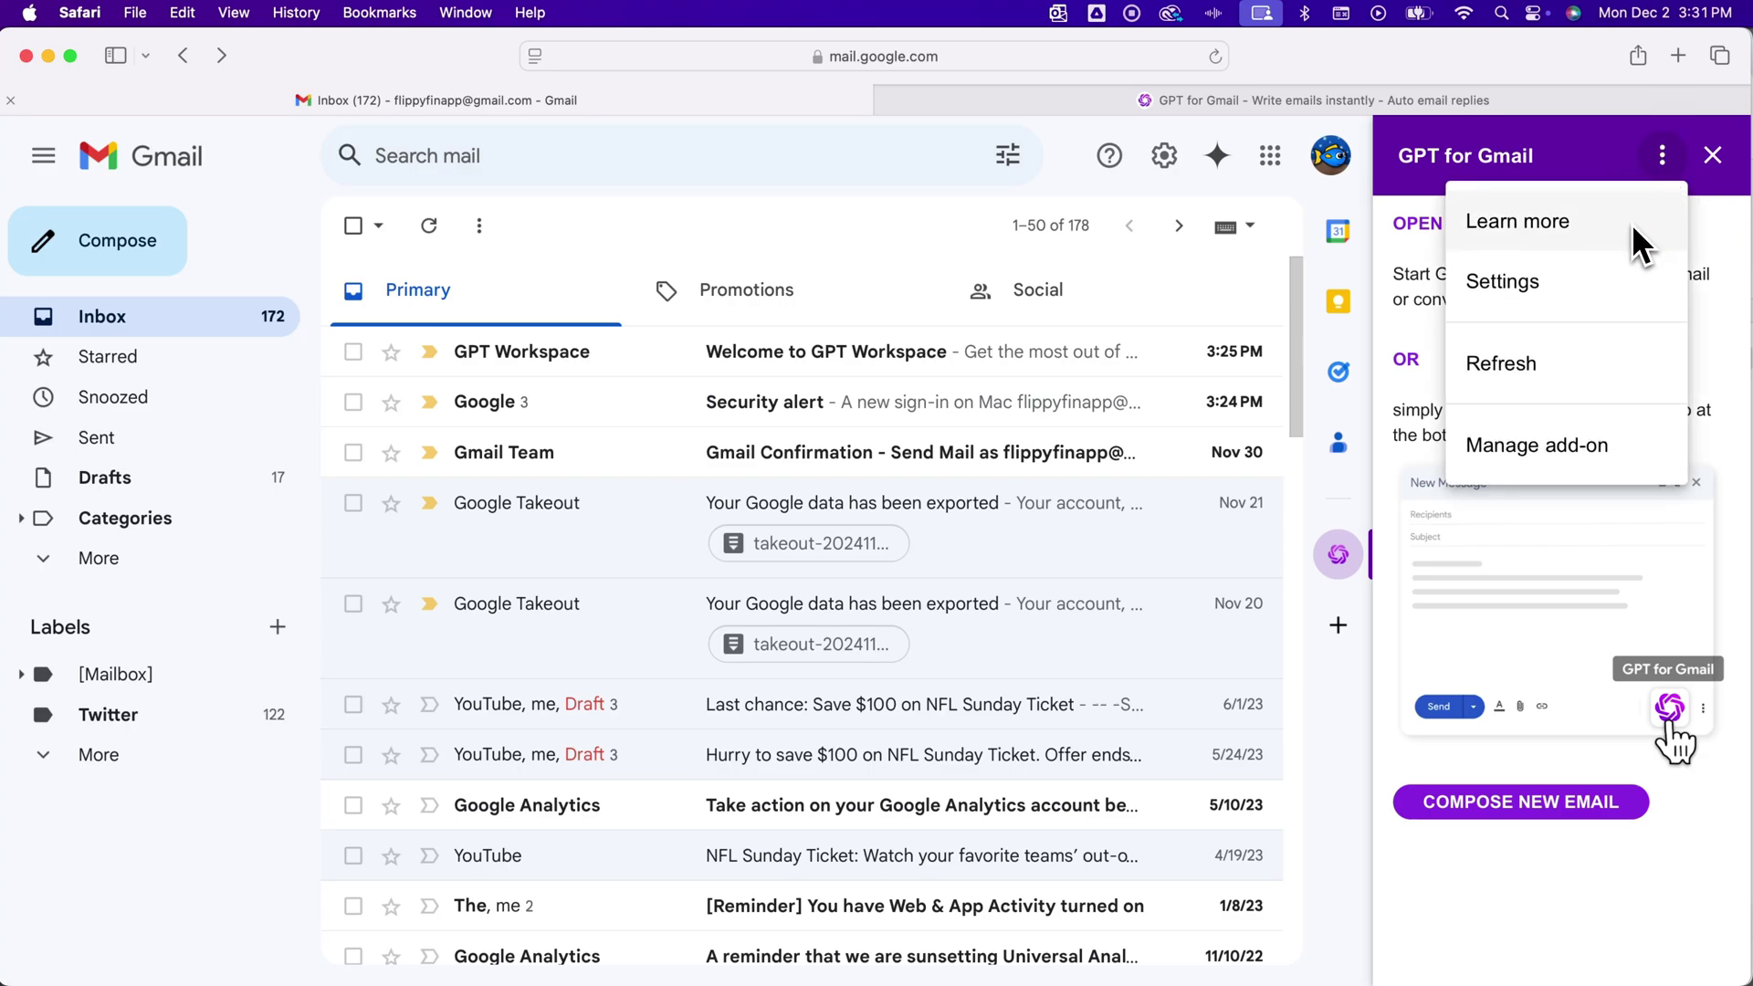
pyautogui.click(1603, 279)
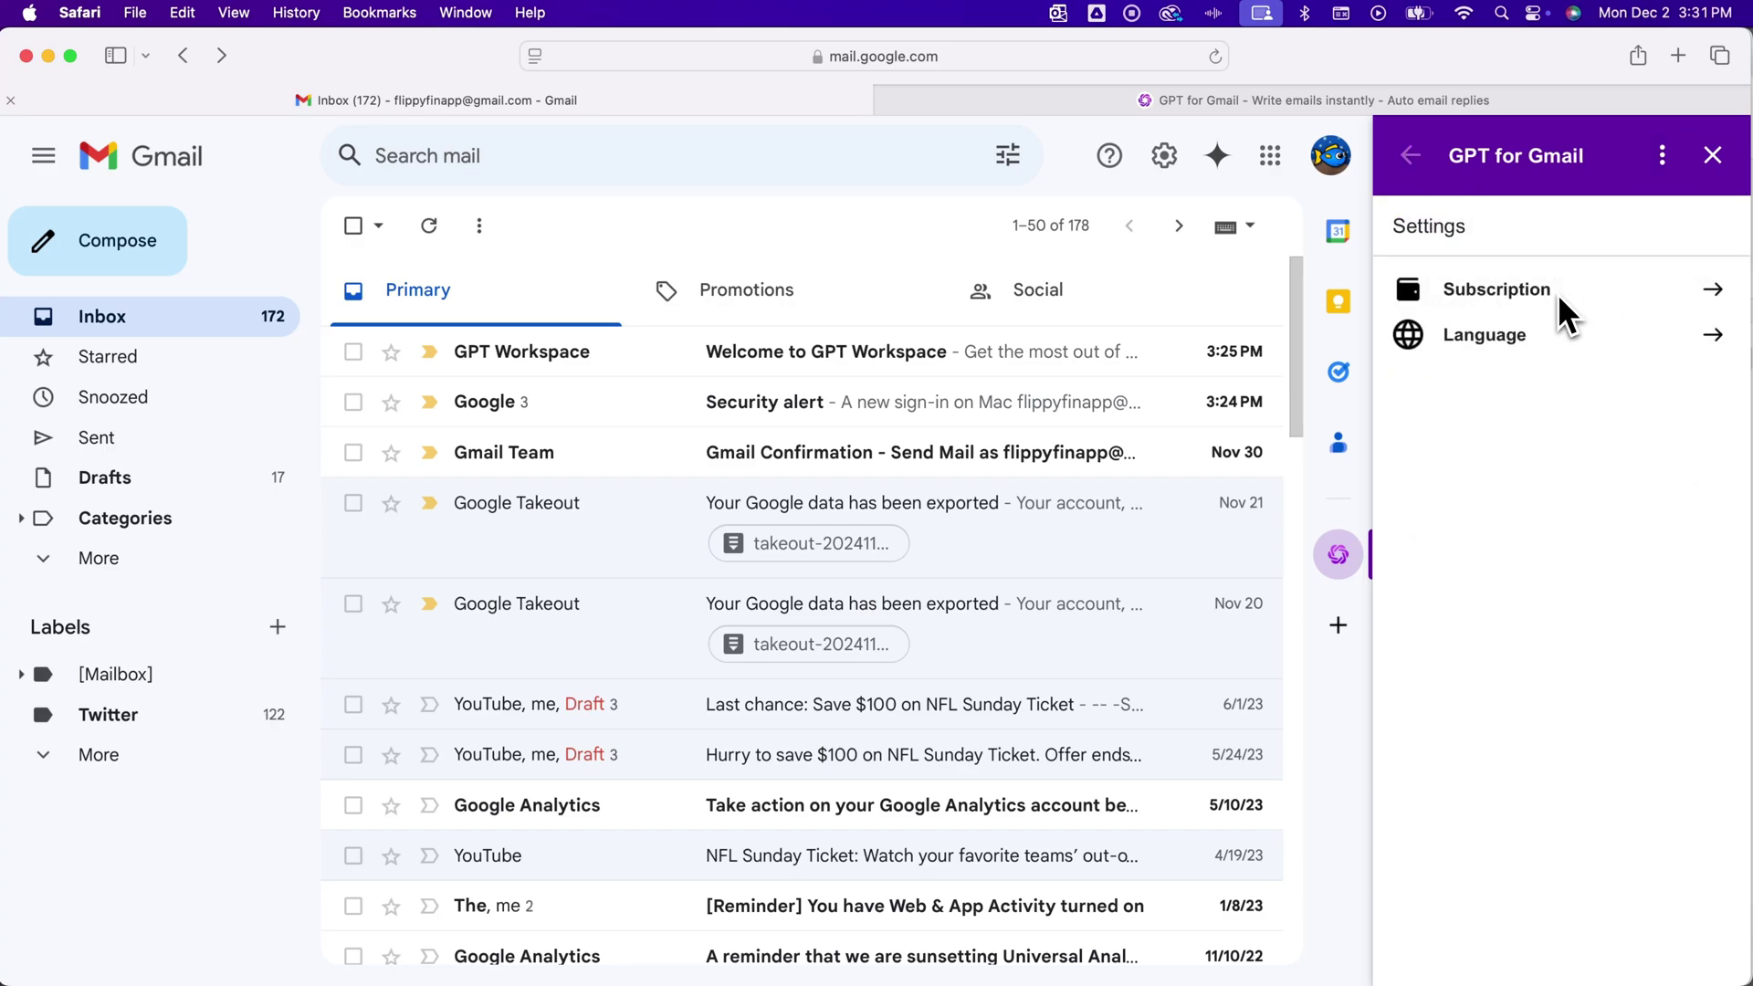
pyautogui.click(1714, 291)
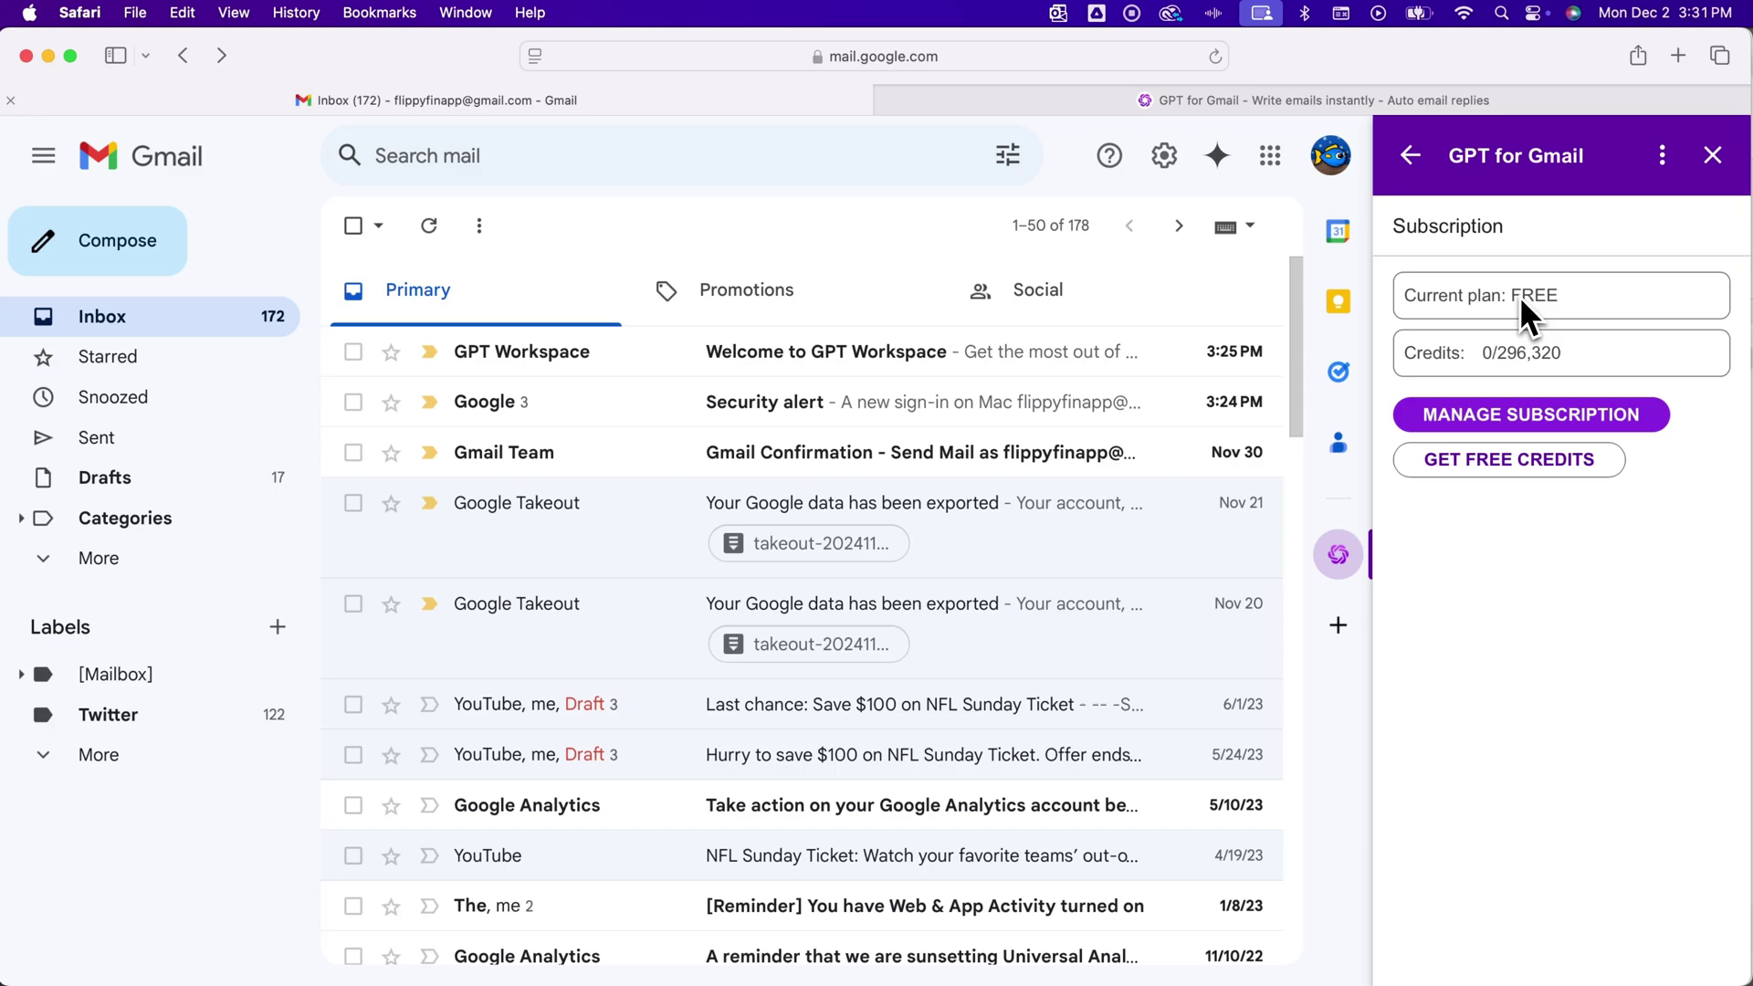
pyautogui.click(1573, 348)
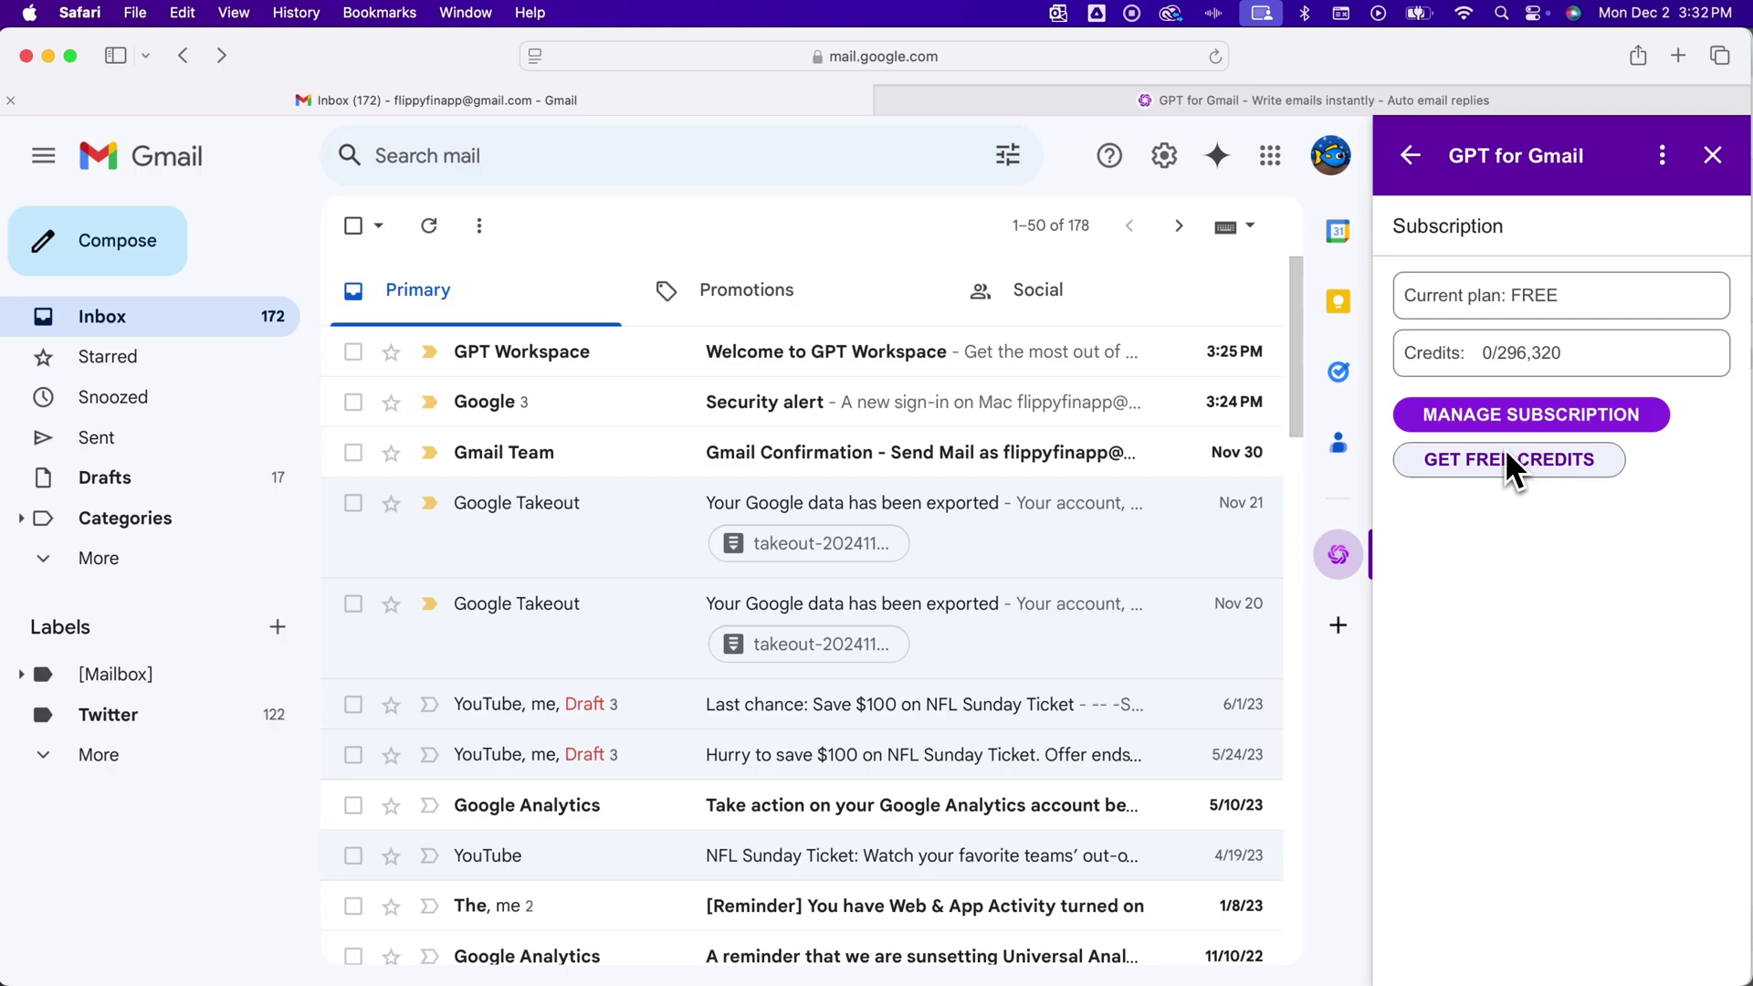
pyautogui.moveTo(1452, 161); pyautogui.dragTo(1559, 167)
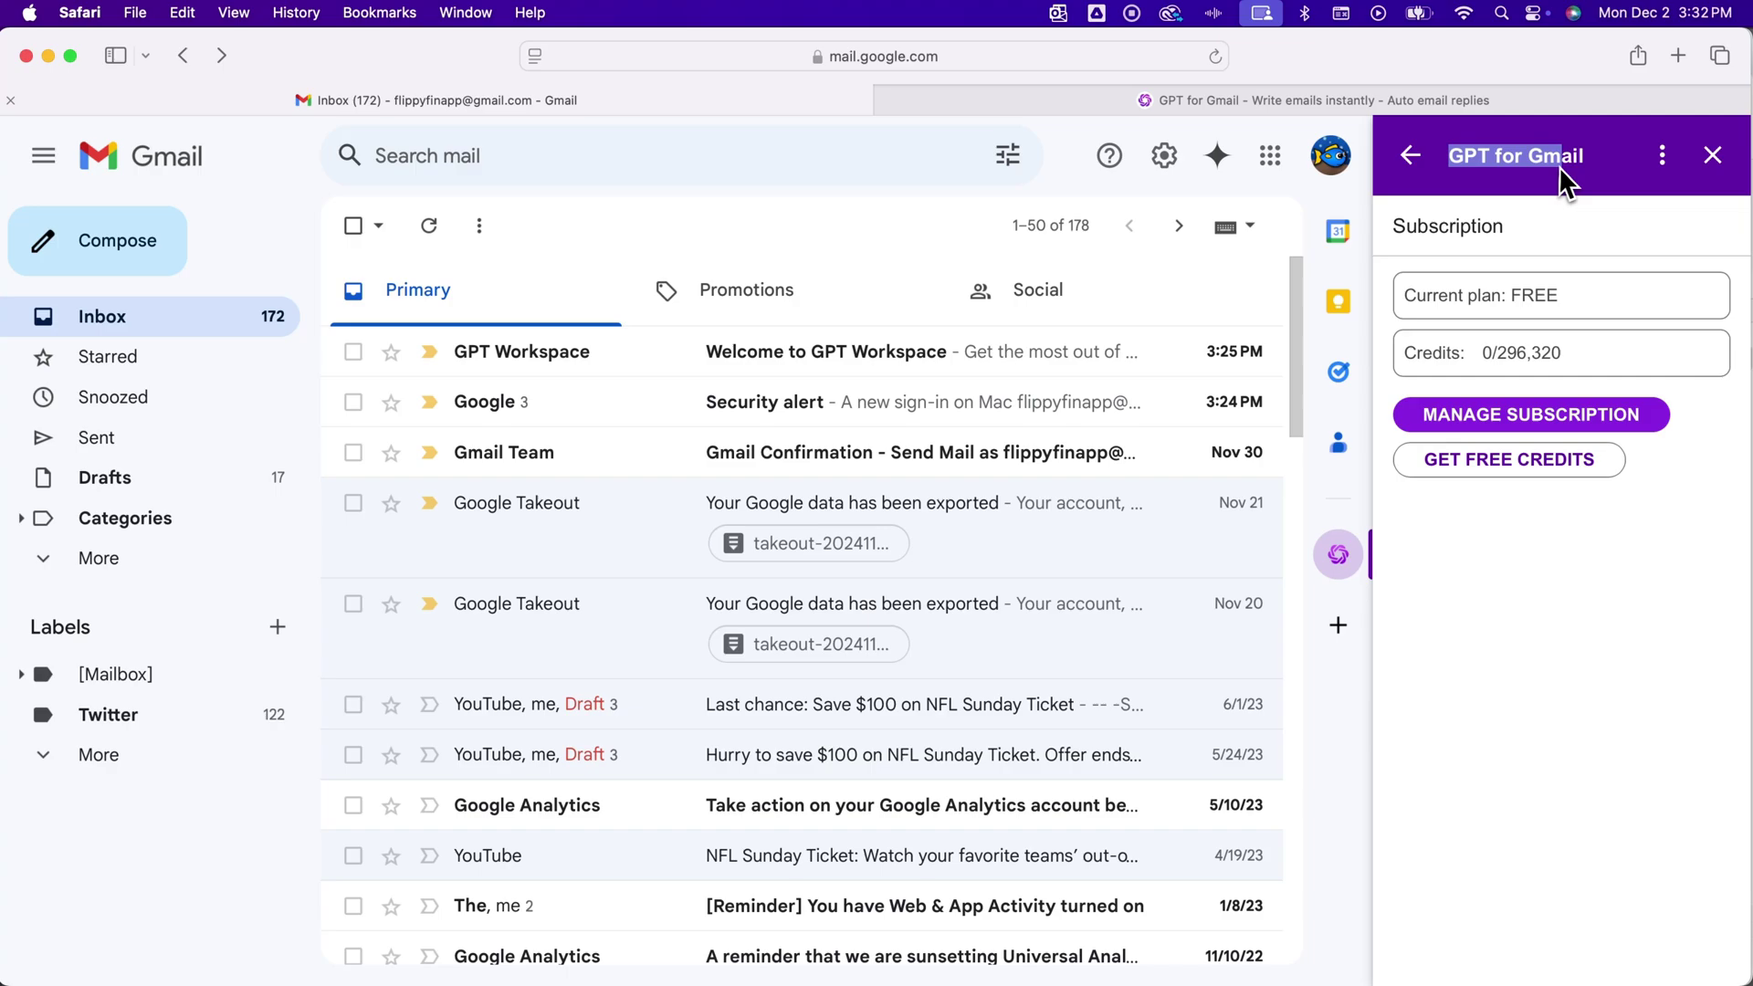
pyautogui.click(1543, 181)
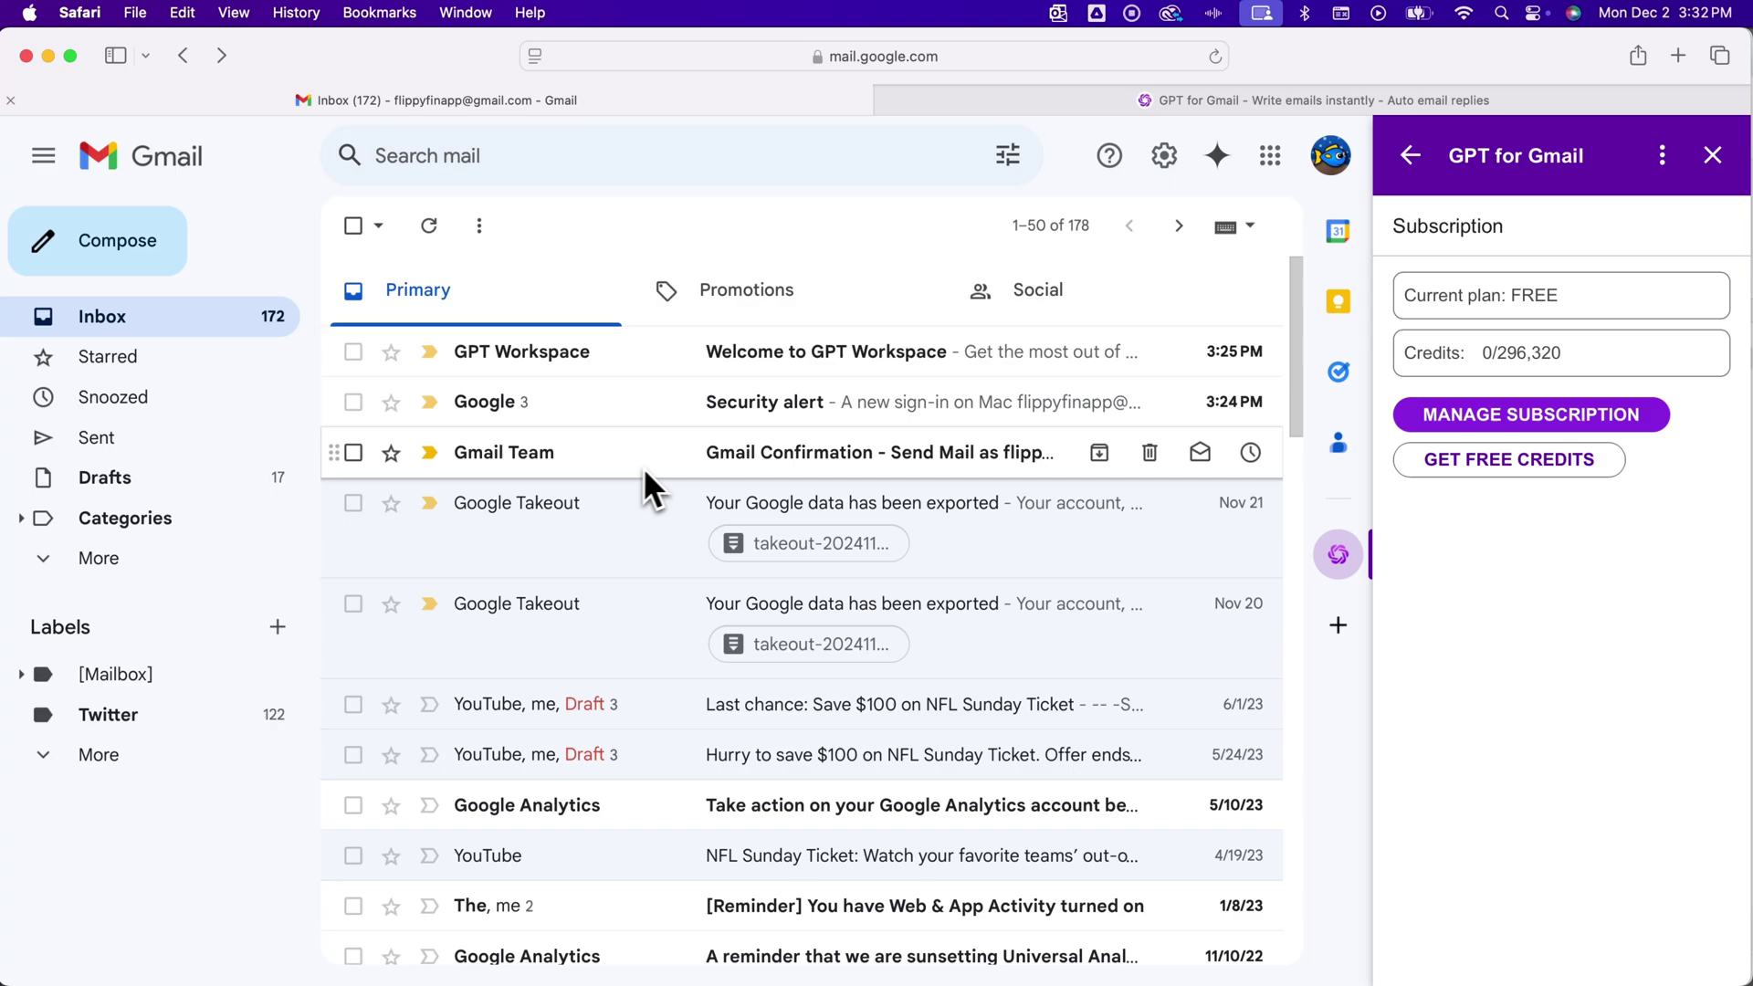
# Open the Twitter Ads API research reminder email from the inbox
pyautogui.scroll(-8, 628, 838)
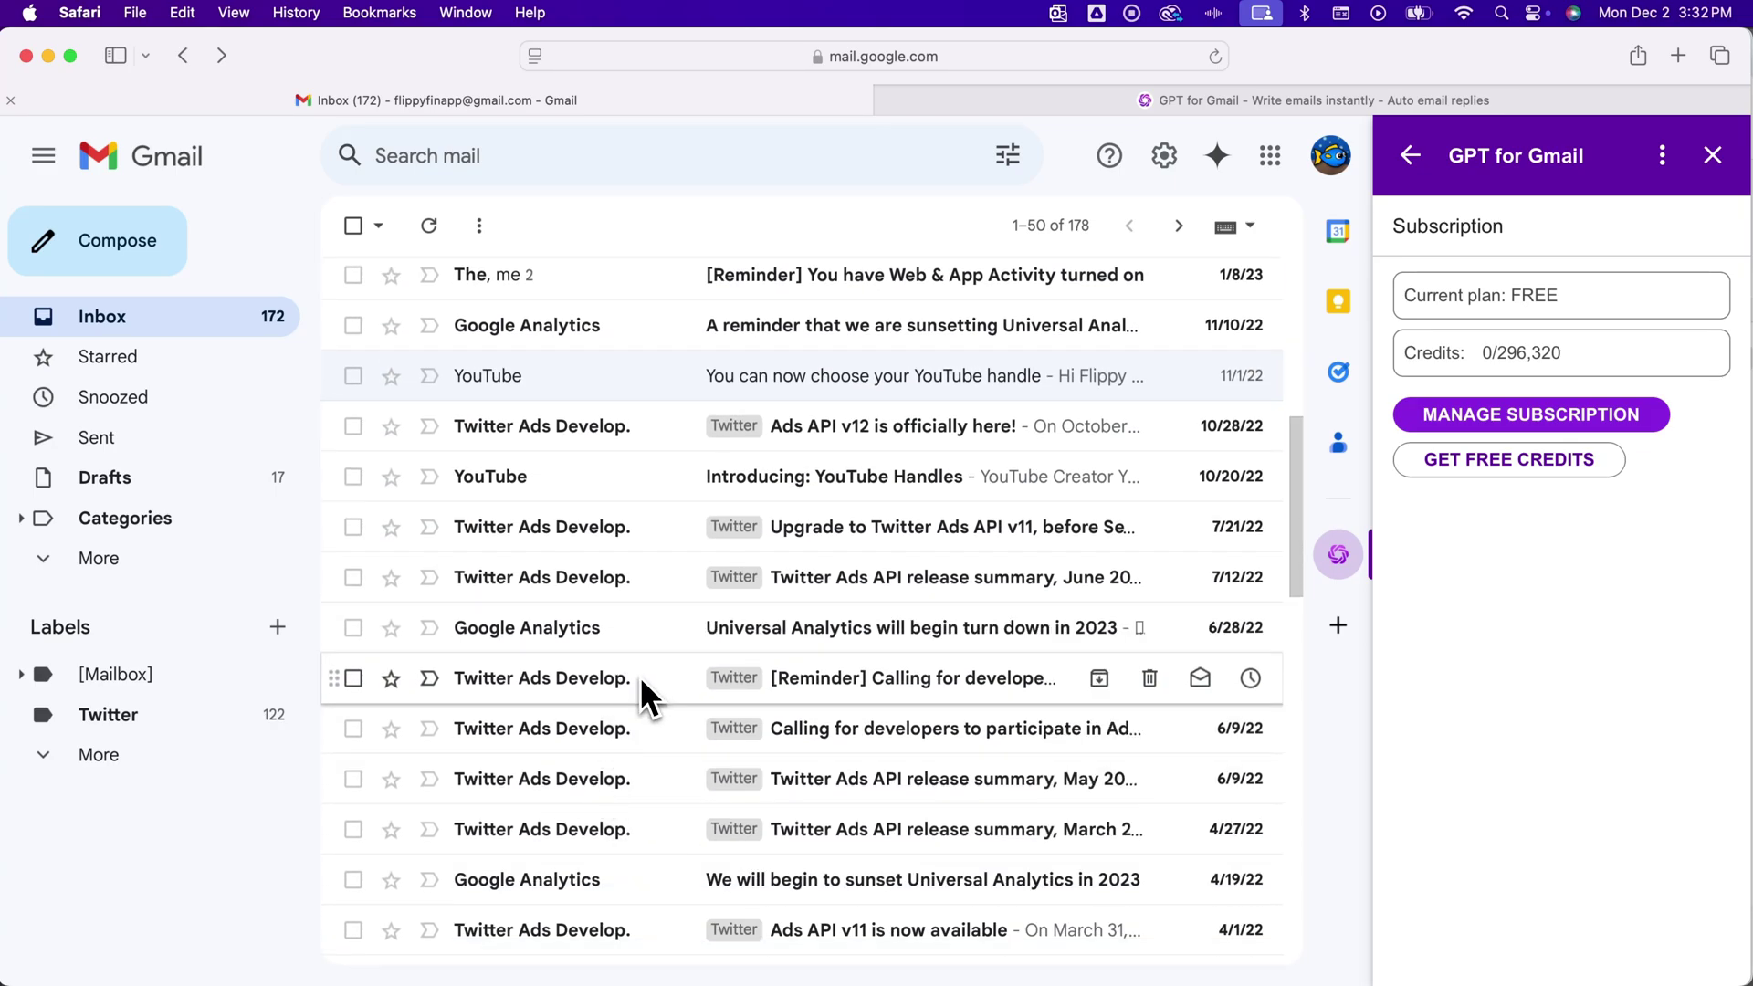
pyautogui.click(643, 678)
pyautogui.scroll(-5, 820, 665)
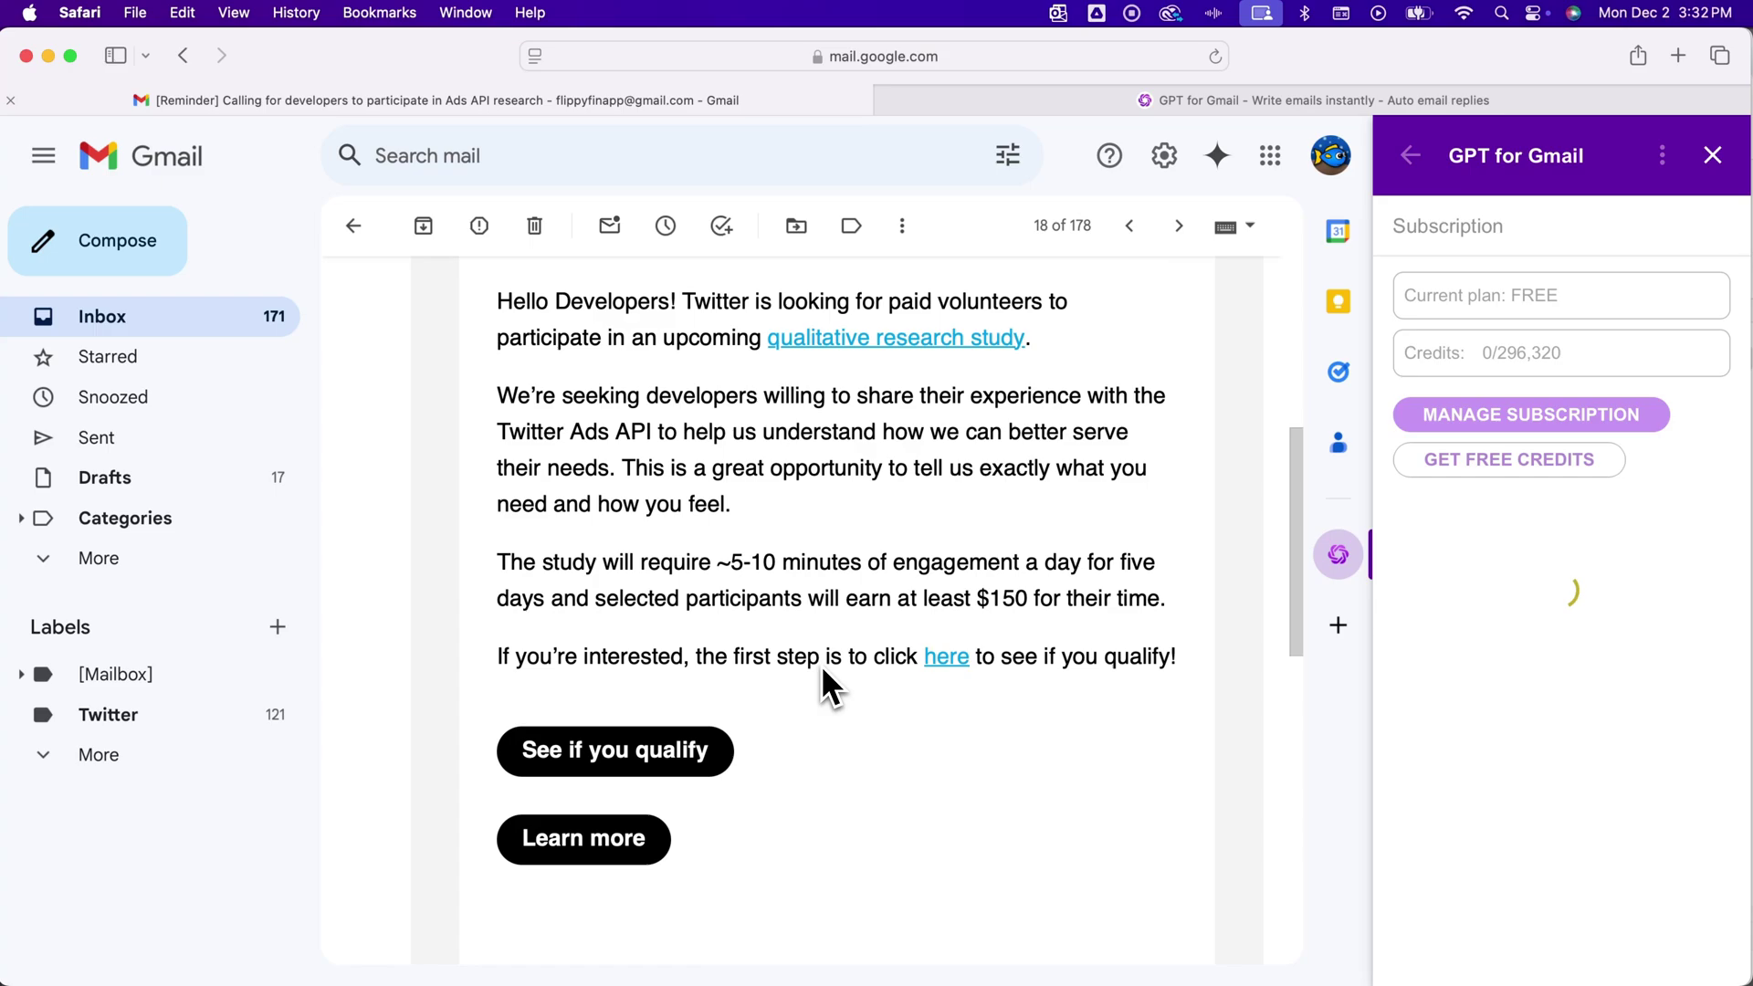
pyautogui.scroll(-4, 820, 665)
pyautogui.scroll(10, 818, 689)
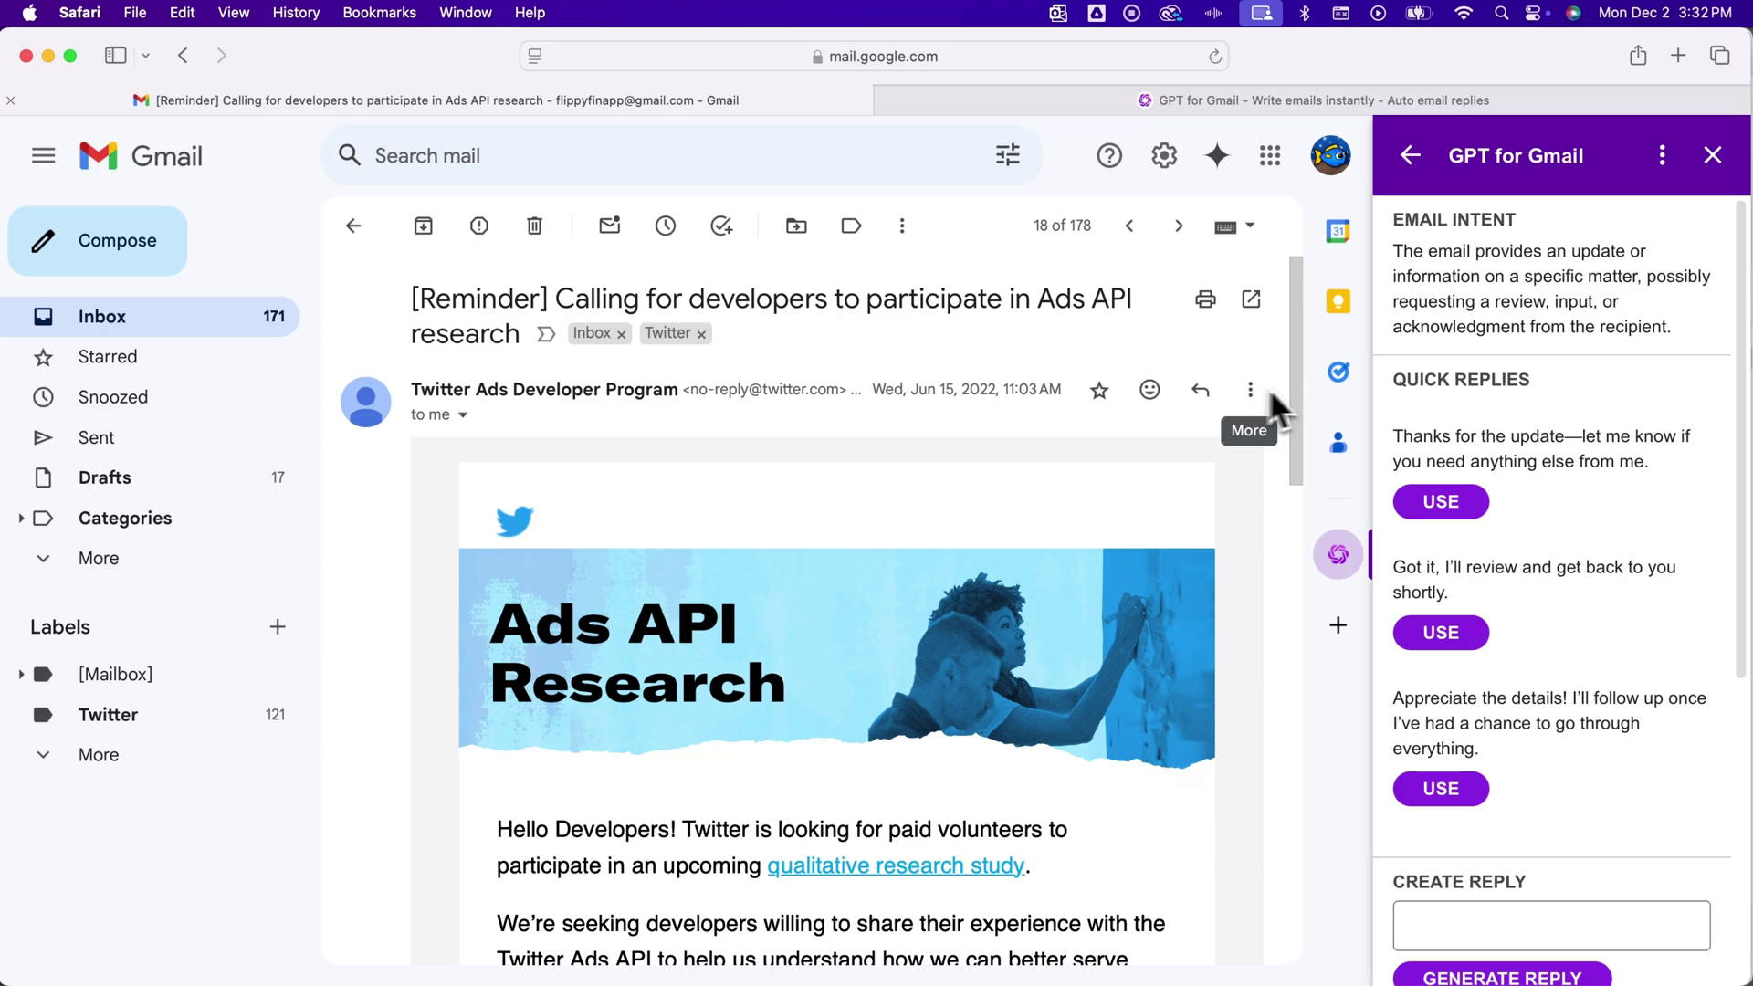
# Reload GPT for Gmail for this email and highlight its first quick reply suggestion
pyautogui.click(1340, 564)
pyautogui.click(1717, 556)
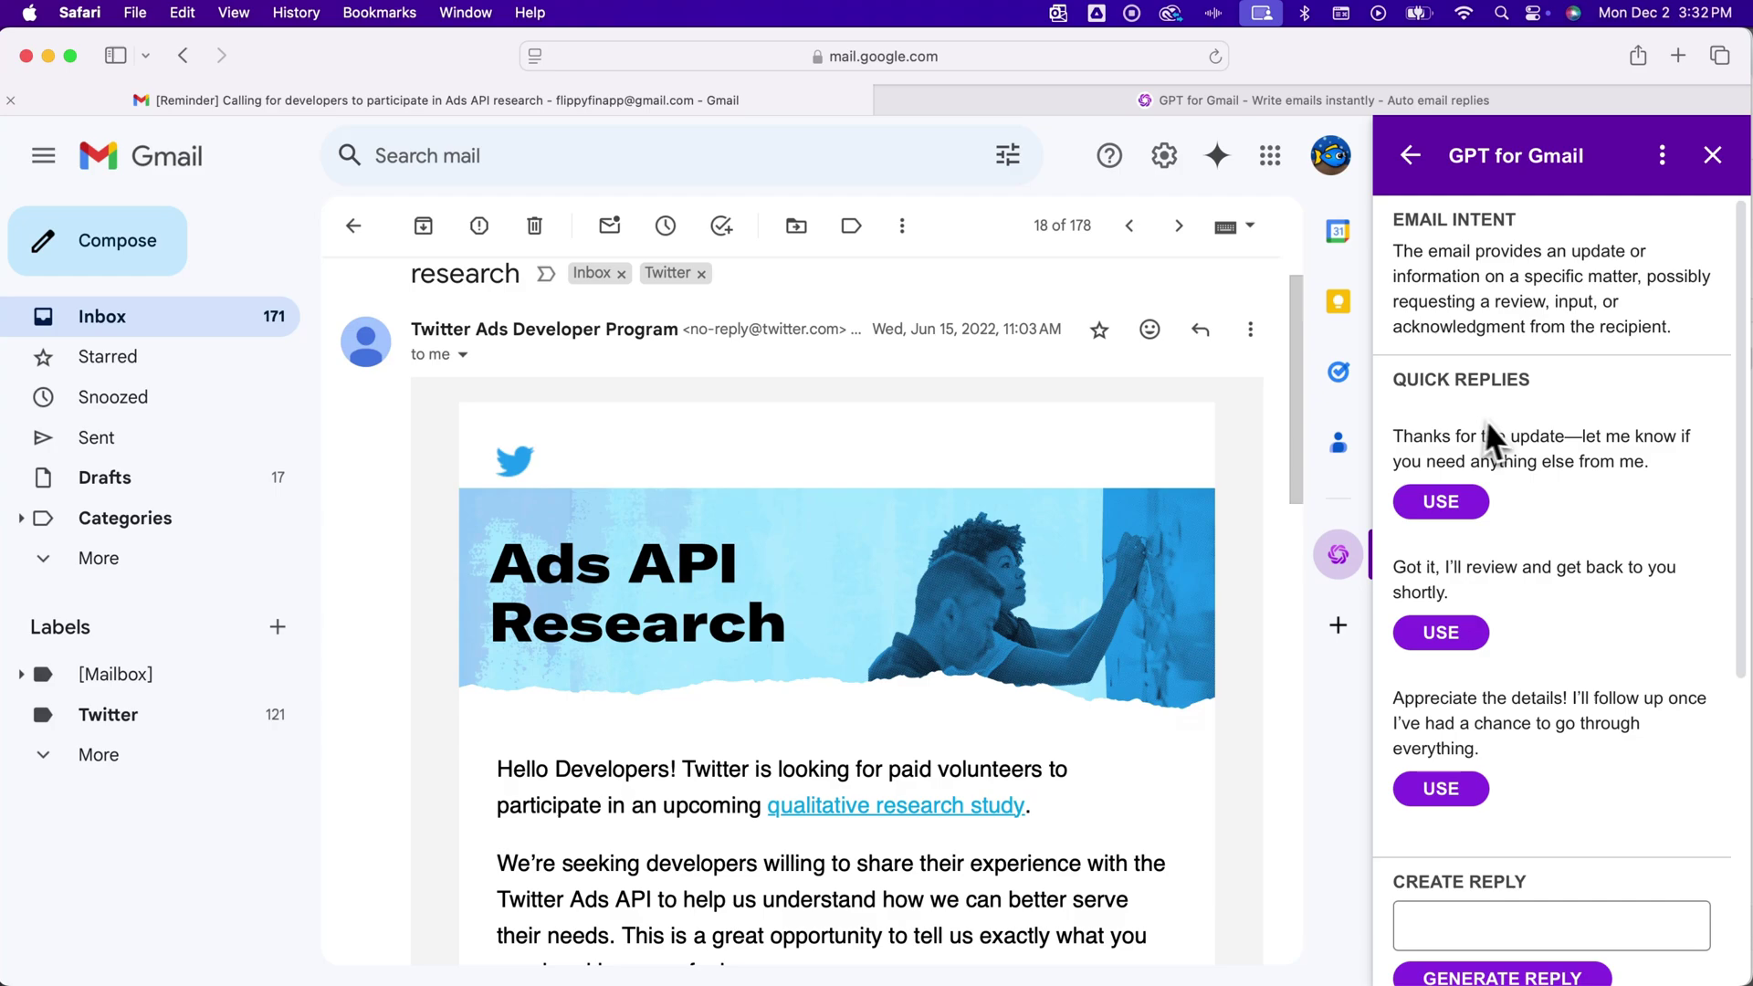
pyautogui.moveTo(1404, 438); pyautogui.dragTo(1655, 467)
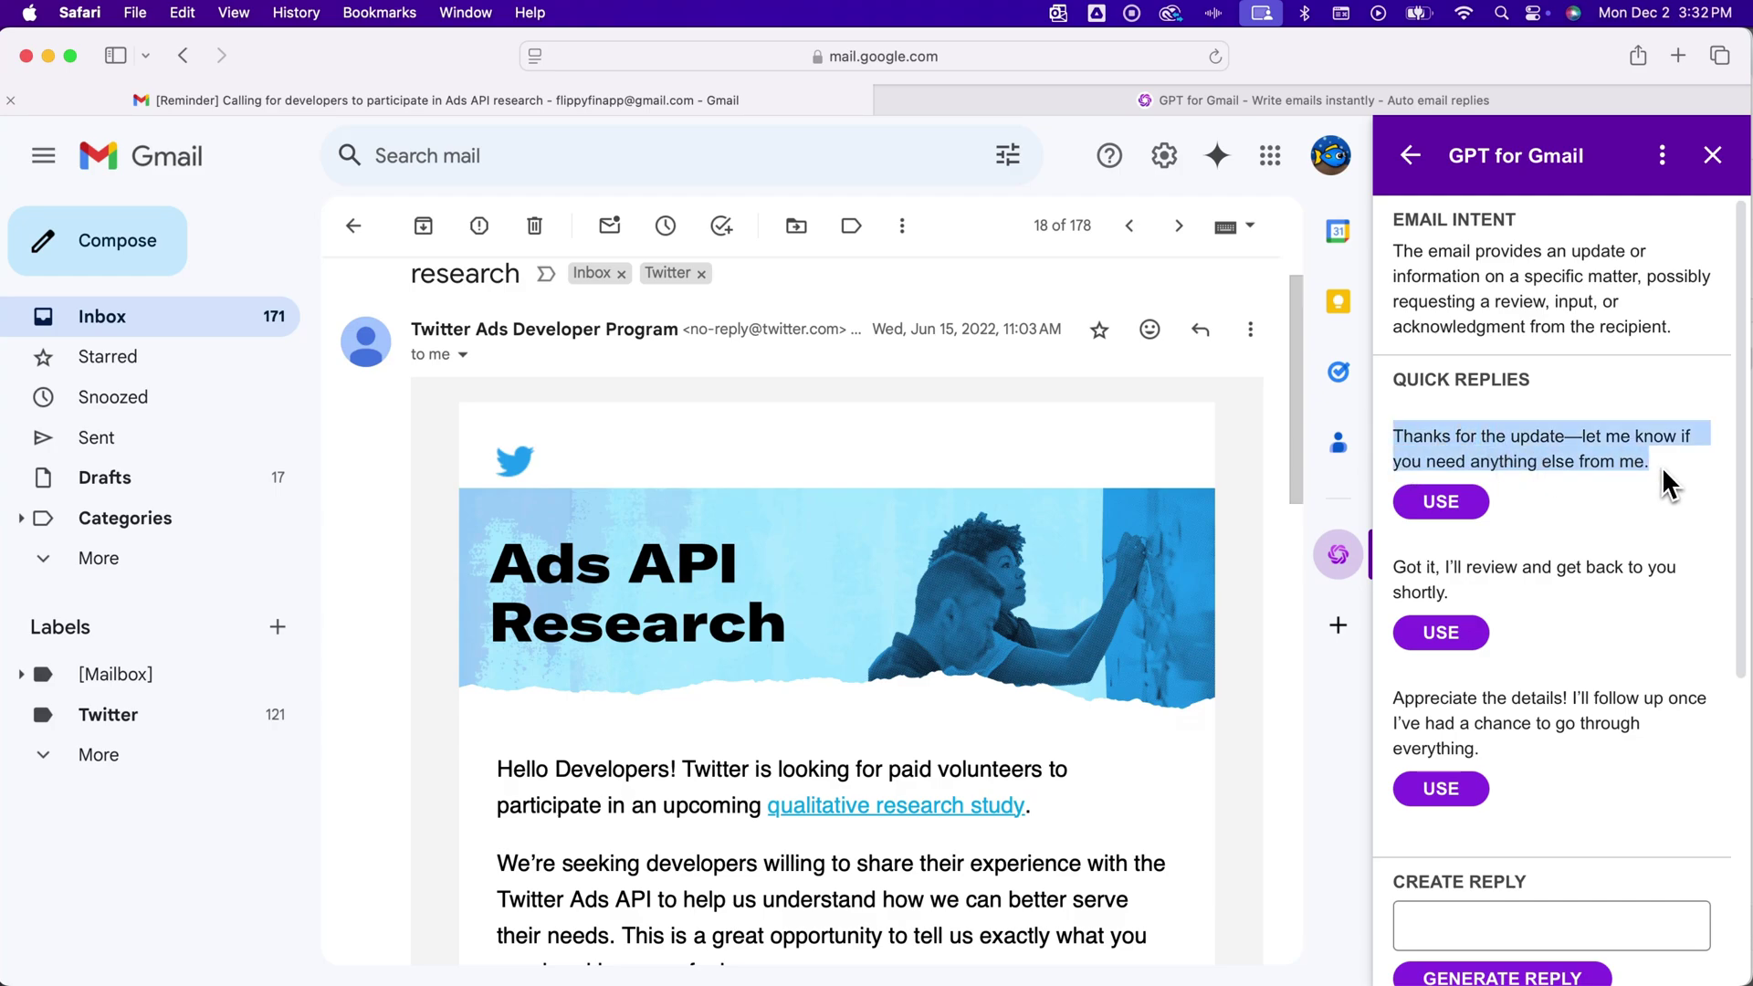
# Generate a GPT draft reply from the 'Thanks for the update' quick reply
pyautogui.click(1444, 500)
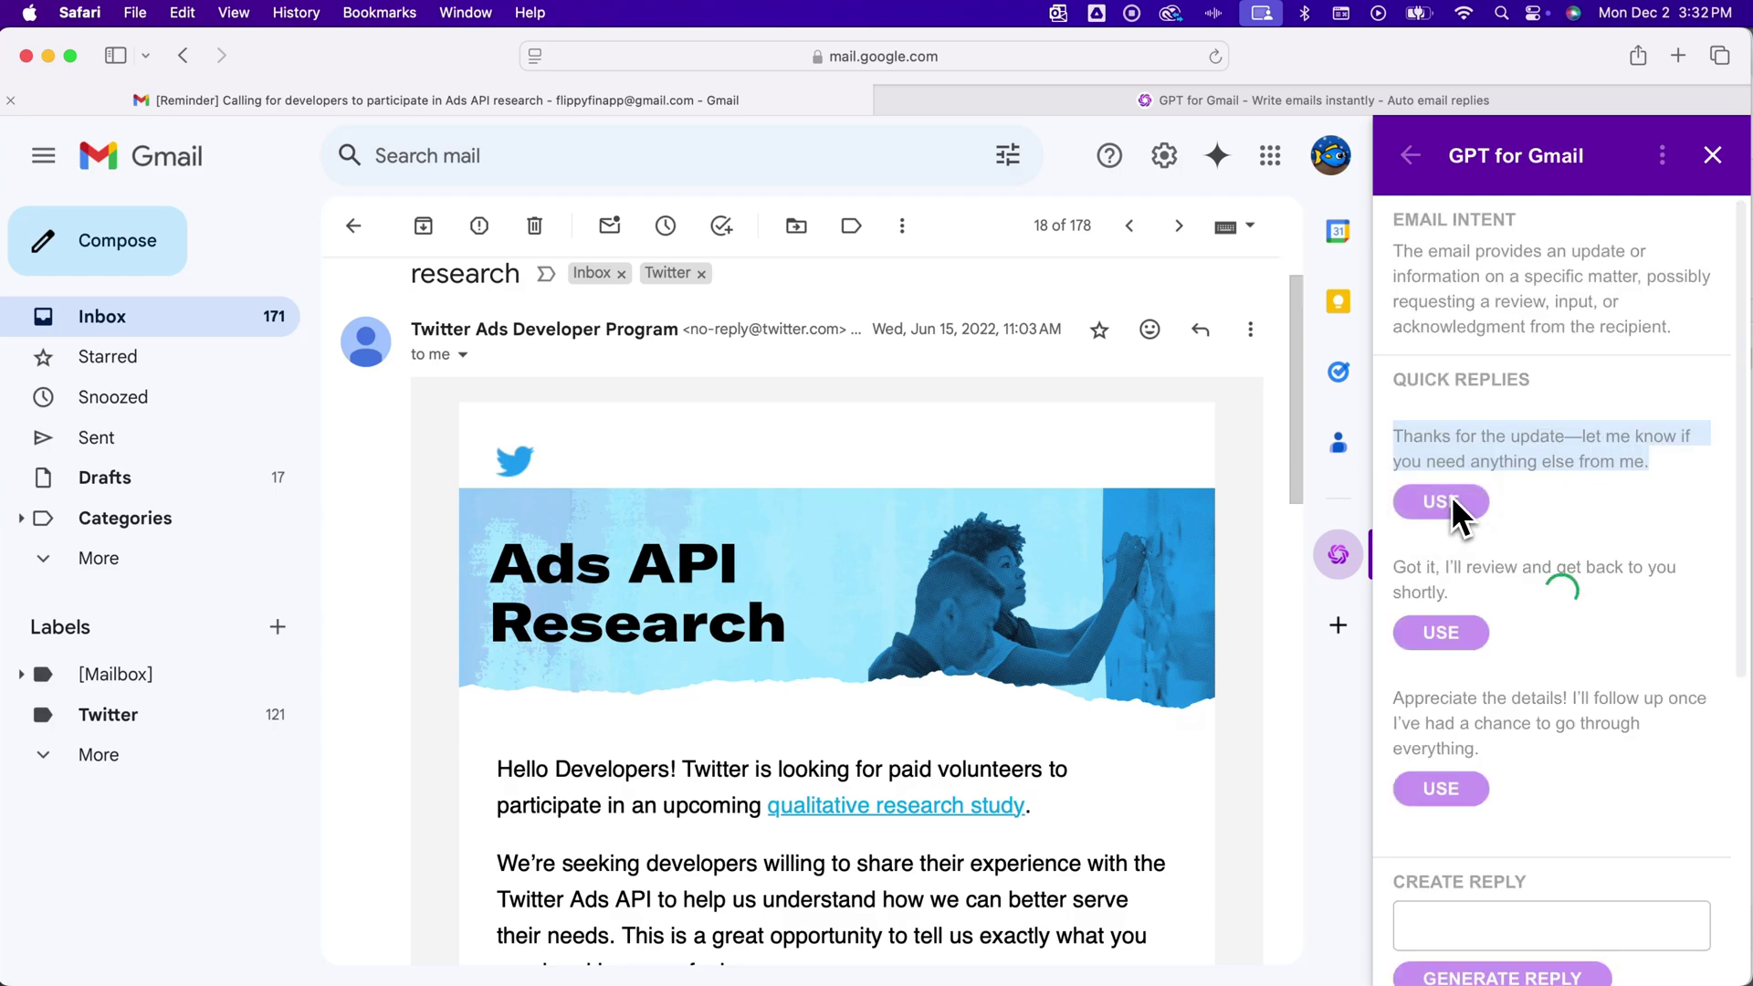